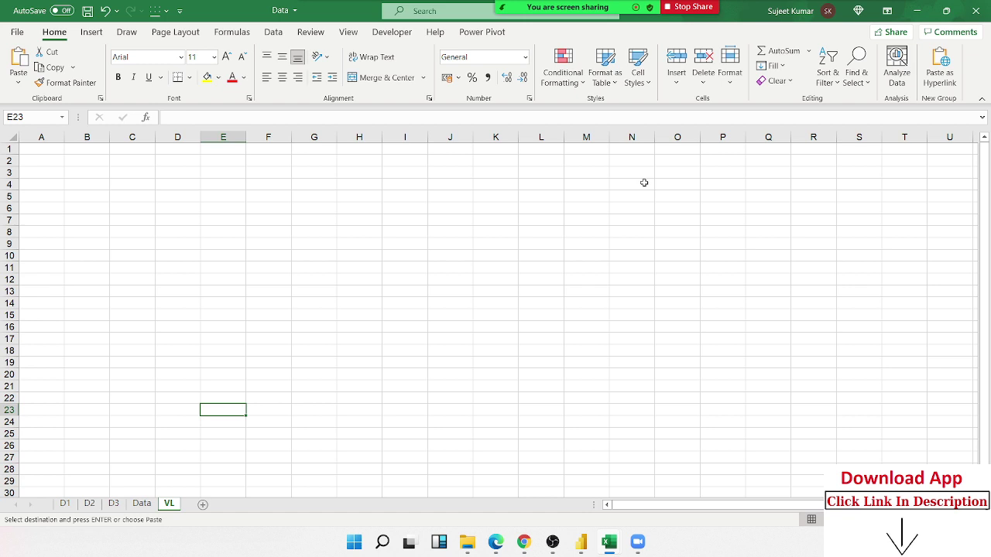
Switch to the Data sheet showing the names and their JAN values
{"action": "left_click", "coordinate": [140, 493]}
{"action": "left_click", "coordinate": [141, 504]}
{"action": "left_click", "coordinate": [36, 152]}
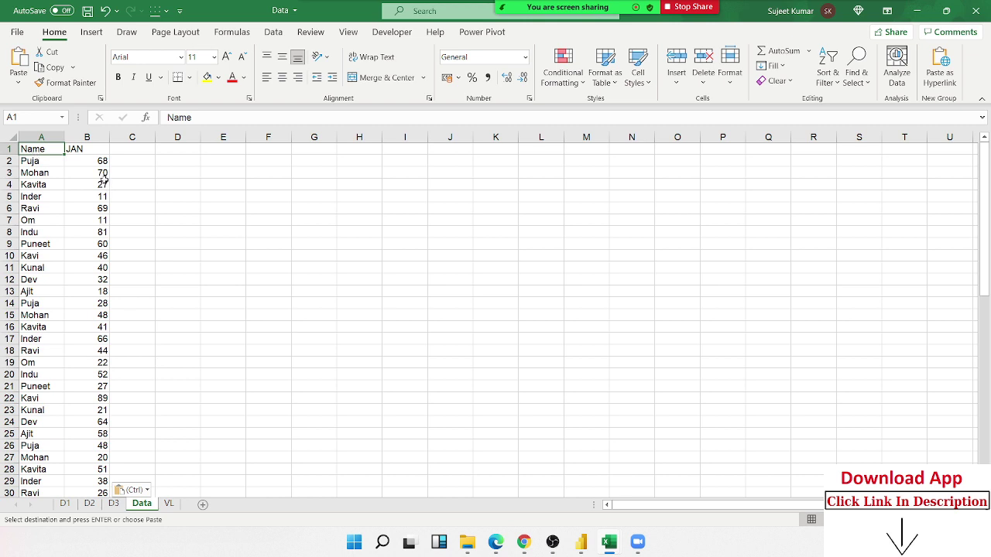
Insert a new column A headed A/c ID, with 1101 and 1102 as the first two IDs
{"action": "left_click", "coordinate": [23, 133]}
{"action": "key", "text": "ctrl+z"}
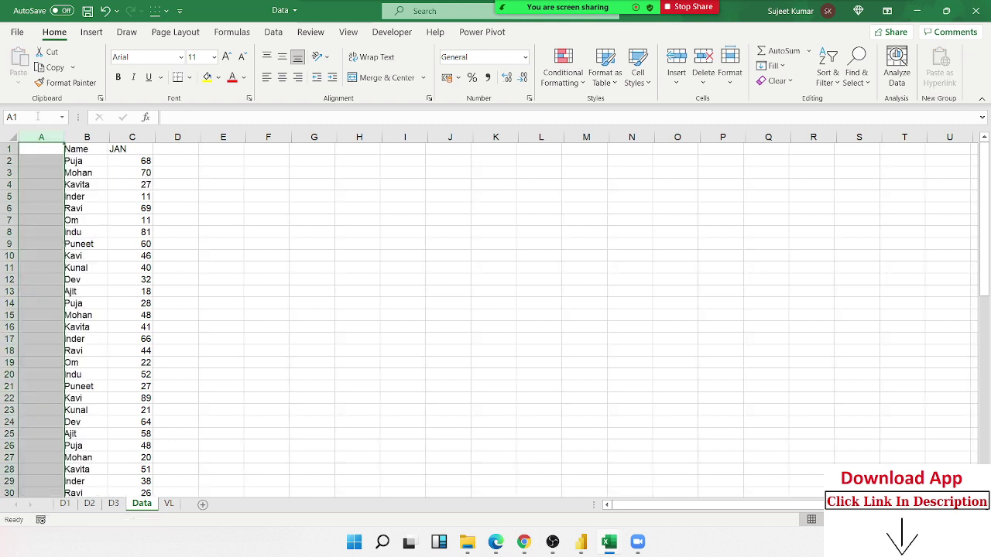
{"action": "type", "text": "A/"}
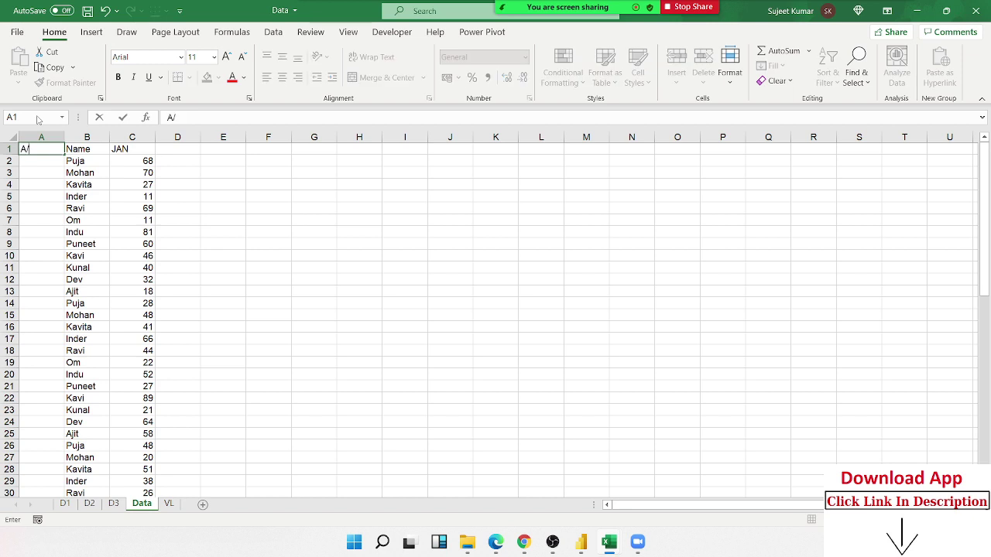
{"action": "type", "text": "c ID"}
{"action": "key", "text": "Return"}
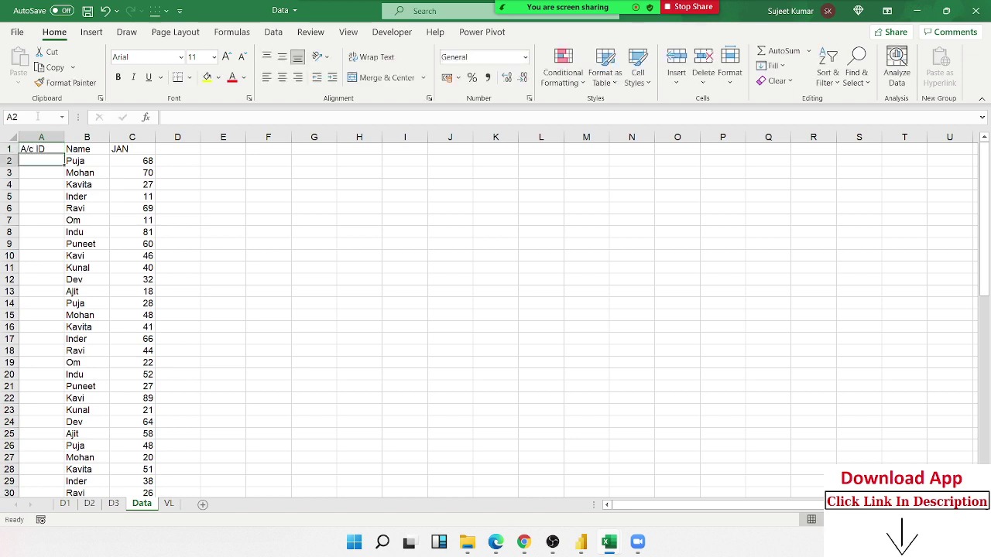
{"action": "type", "text": "1101"}
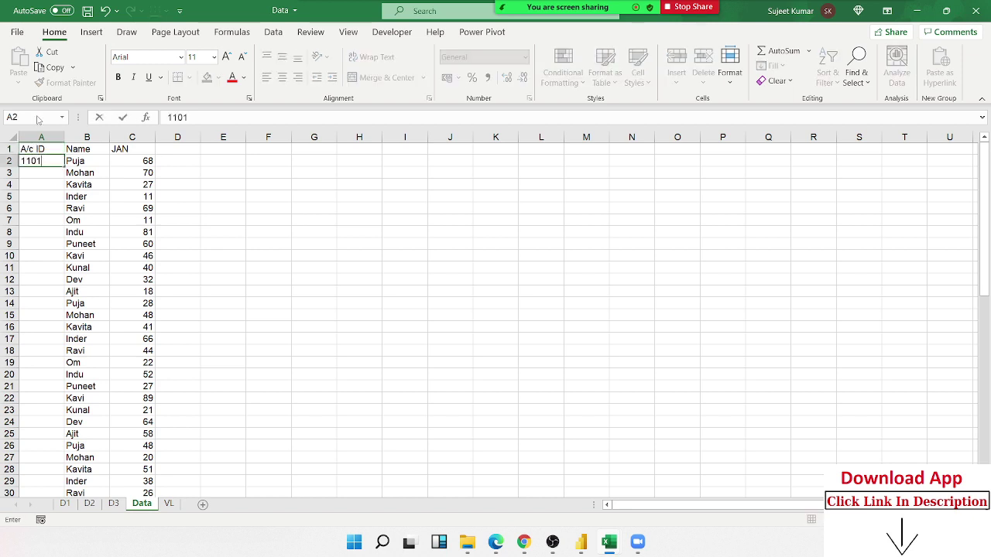
{"action": "key", "text": "Return"}
{"action": "type", "text": "1"}
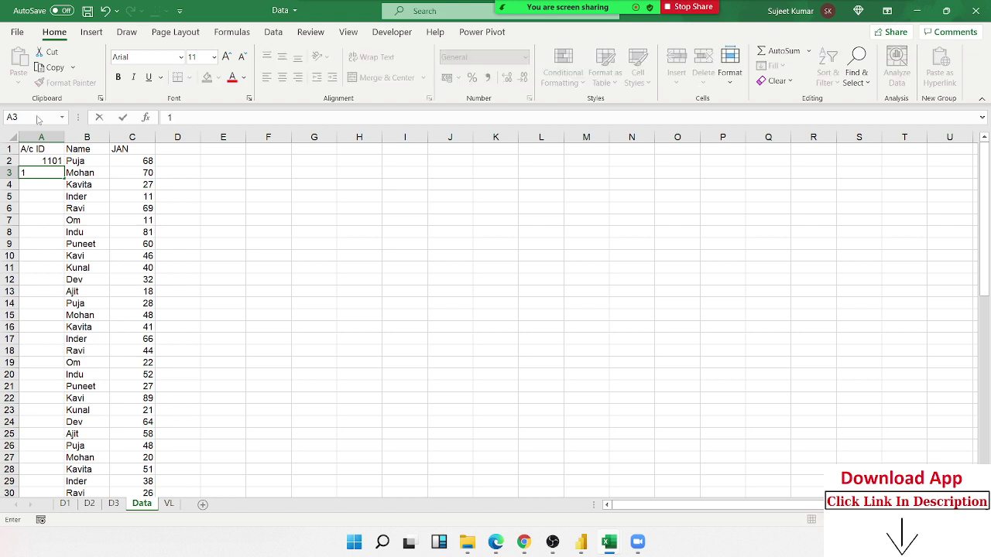
{"action": "type", "text": "02"}
{"action": "key", "text": "Return"}
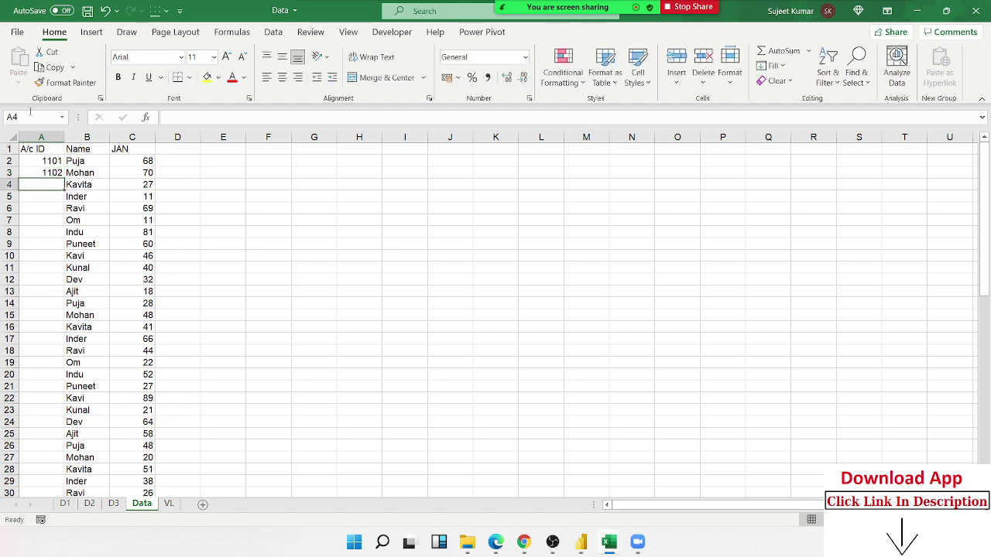
Extend the ID series down to 1164 for every record
{"action": "left_click_drag", "start_coordinate": [54, 161], "coordinate": [54, 173]}
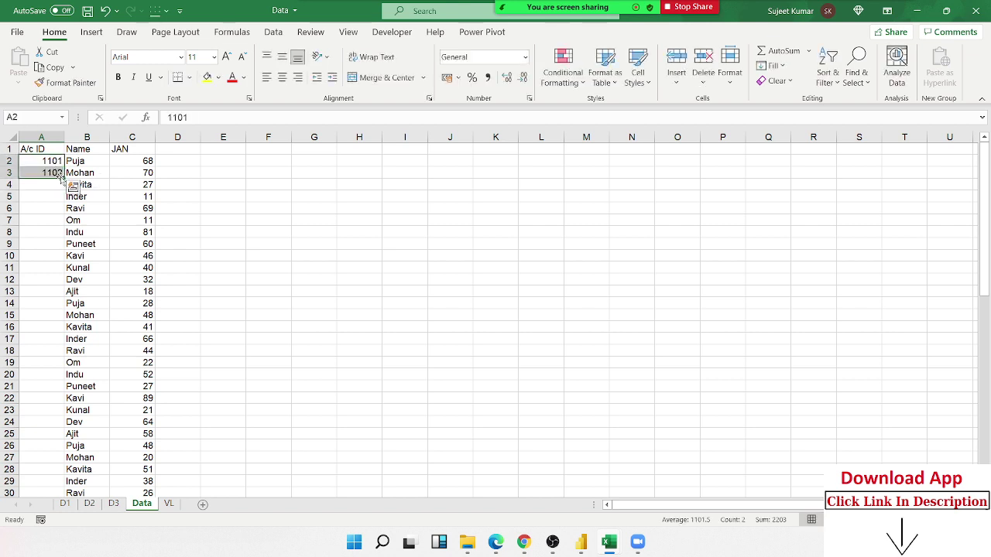
{"action": "double_click", "coordinate": [62, 178]}
{"action": "key", "text": "ctrl+Down"}
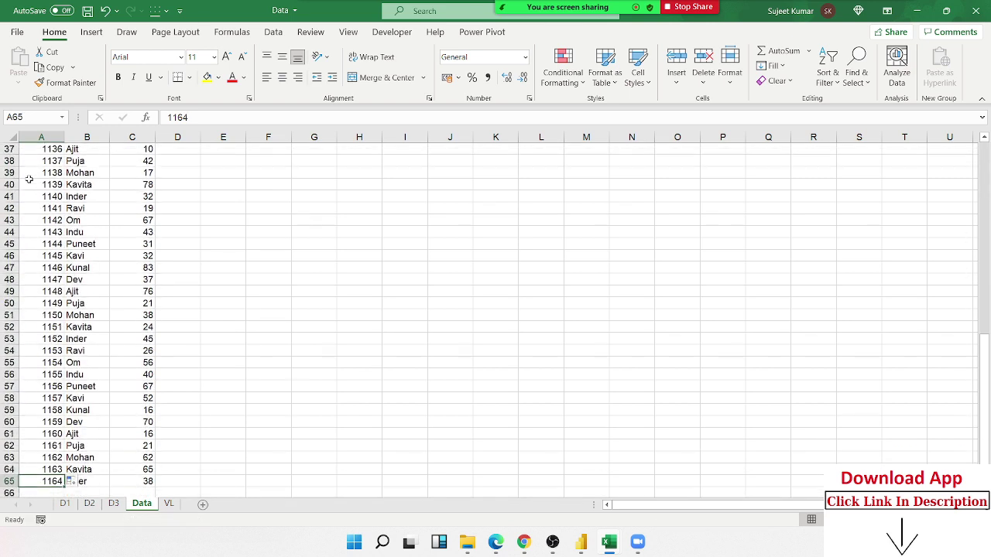
{"action": "key", "text": "ctrl+Up"}
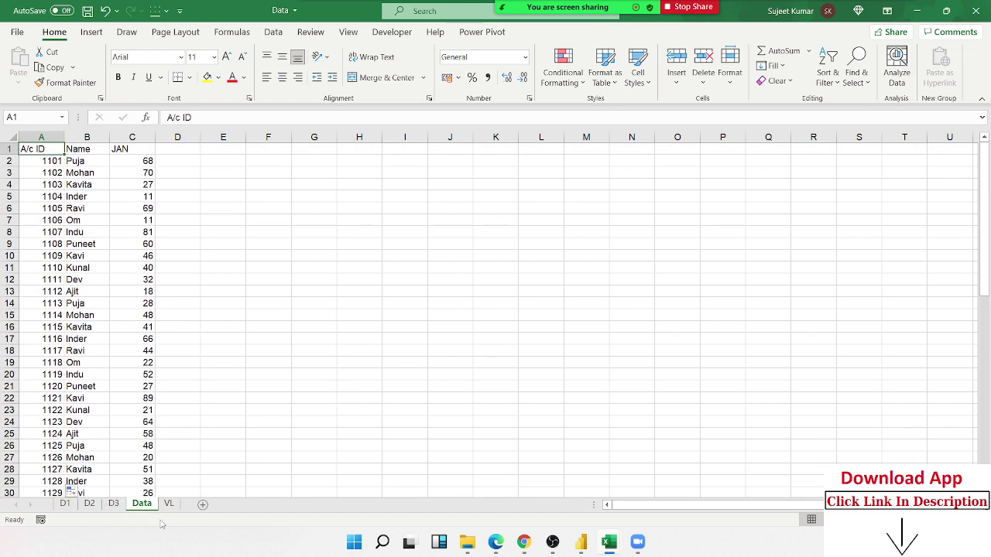
On the VL sheet, add headers A/c ID, Name and Amt in row 3, with 1101 in A4
{"action": "left_click", "coordinate": [167, 501]}
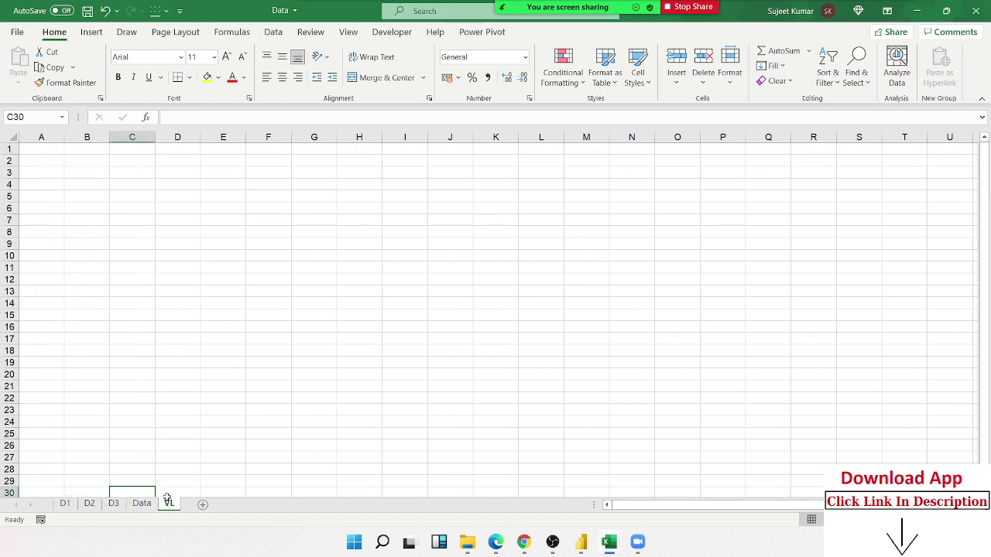
{"action": "left_click", "coordinate": [55, 169]}
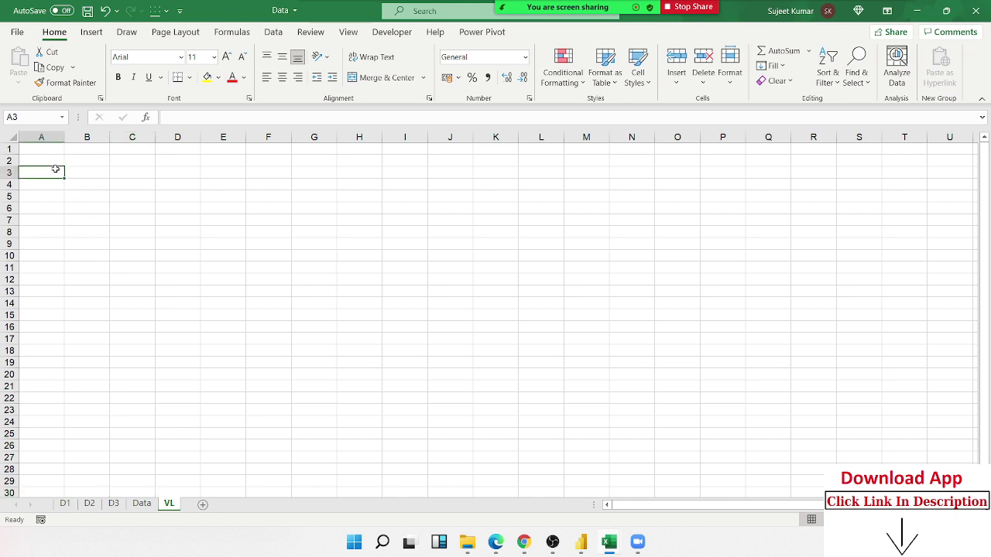
{"action": "type", "text": "A/c I"}
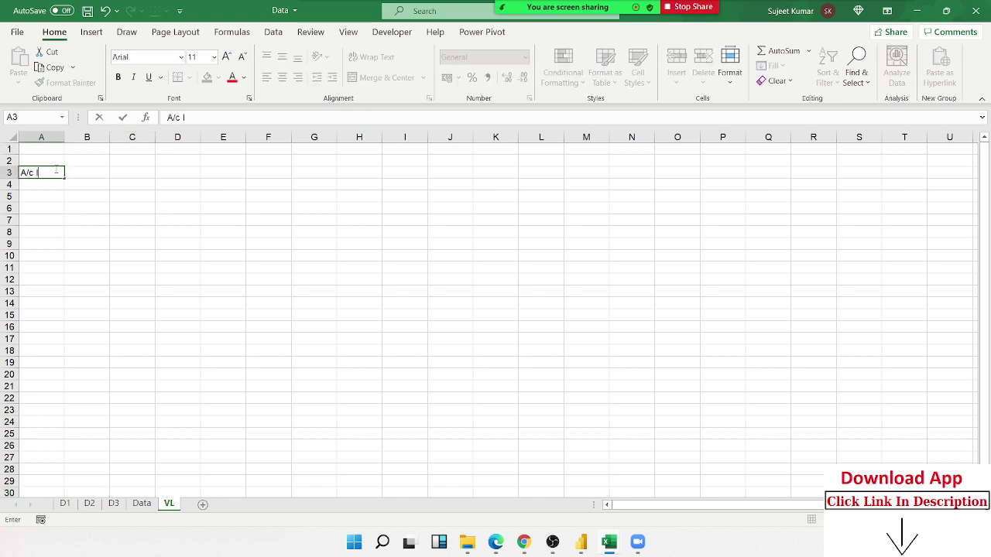
{"action": "type", "text": "D"}
{"action": "key", "text": "Return"}
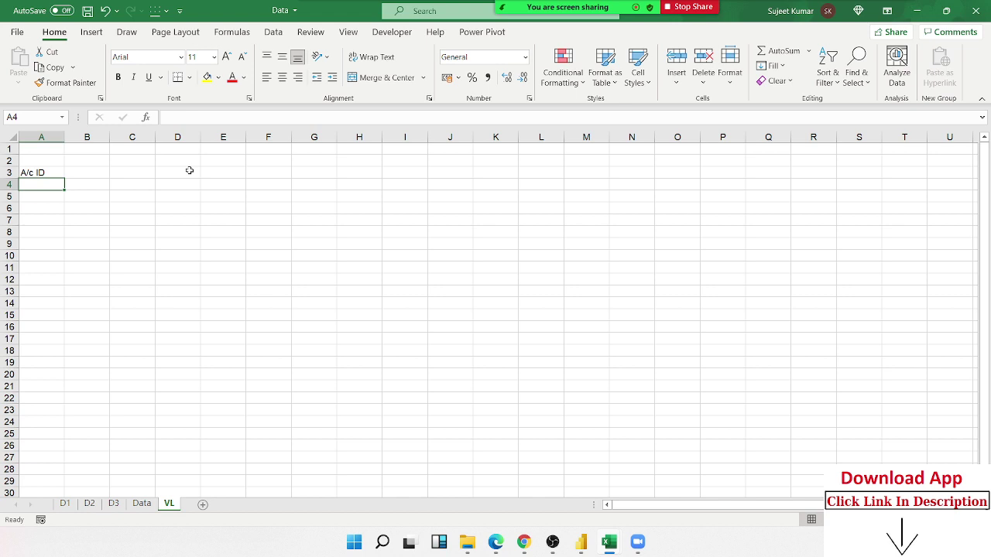
{"action": "type", "text": "1101"}
{"action": "key", "text": "ctrl+Return"}
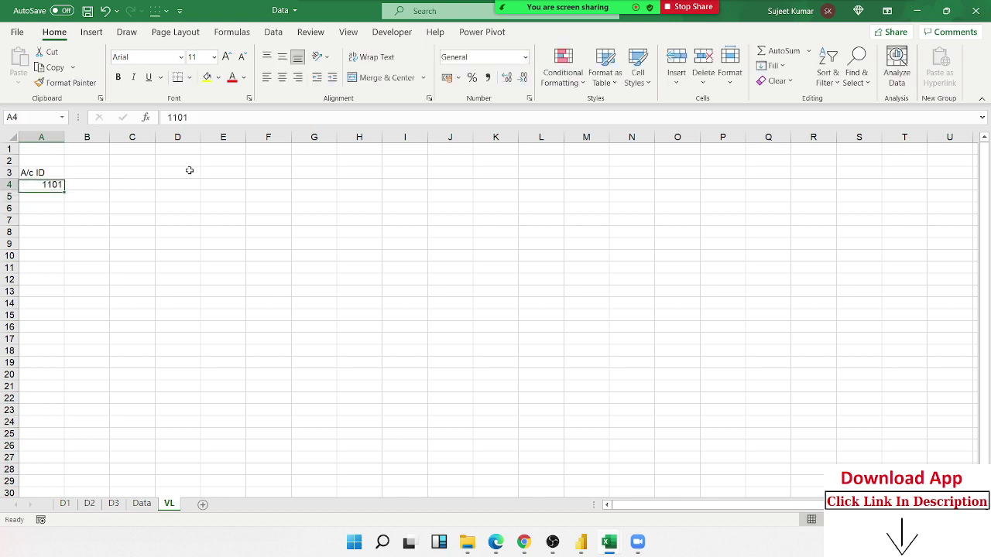
{"action": "key", "text": "Right"}
{"action": "key", "text": "Up"}
{"action": "type", "text": "N"}
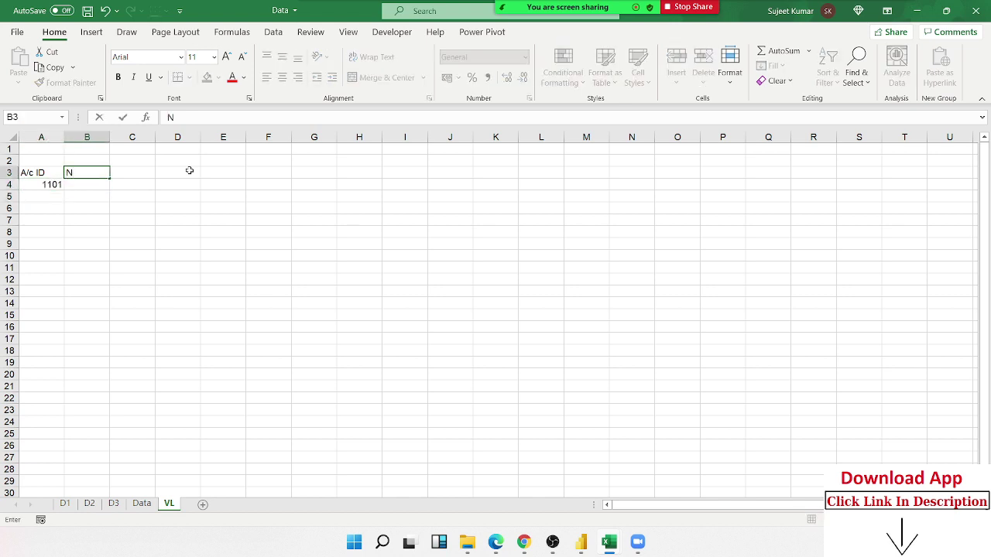
{"action": "type", "text": "ame"}
{"action": "key", "text": "Right"}
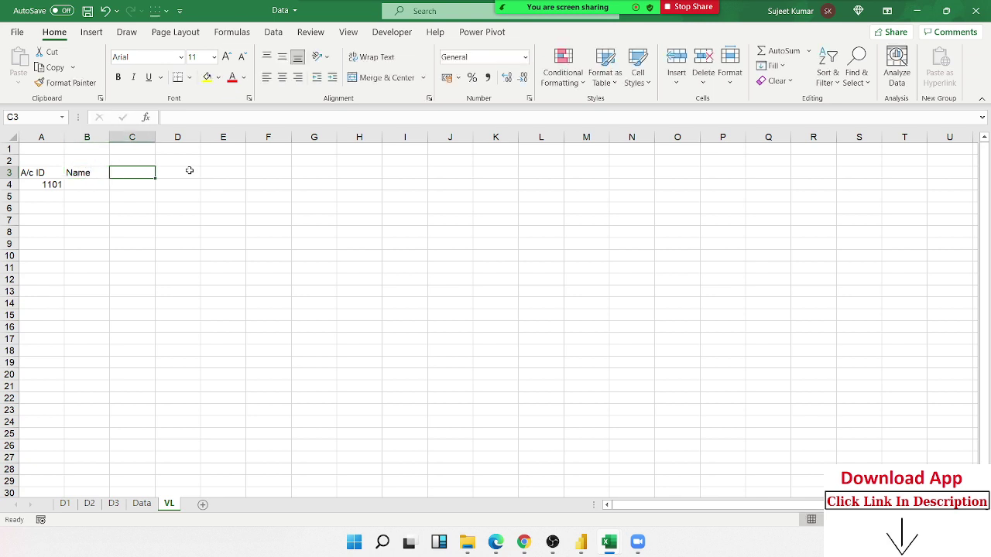
{"action": "type", "text": "Am"}
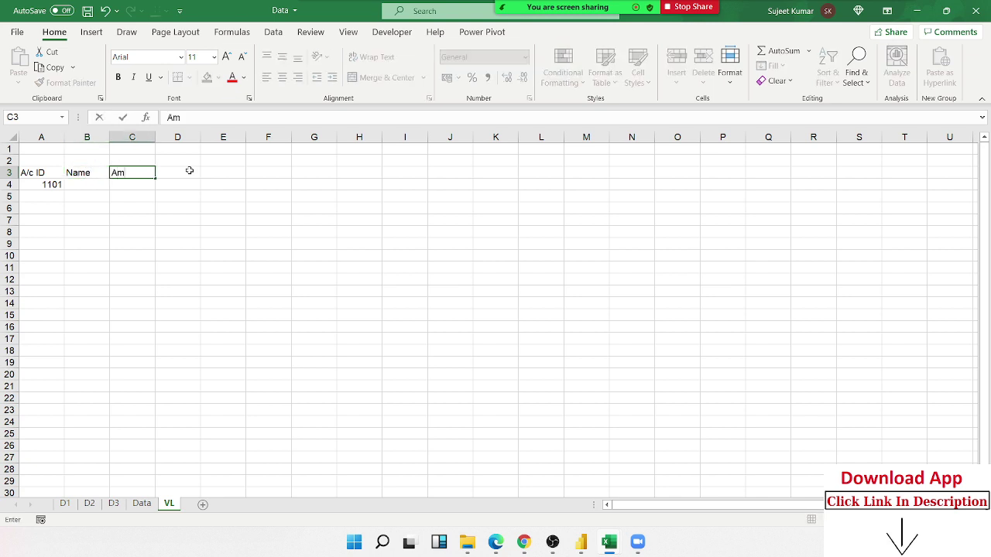
{"action": "type", "text": "t"}
{"action": "key", "text": "Return"}
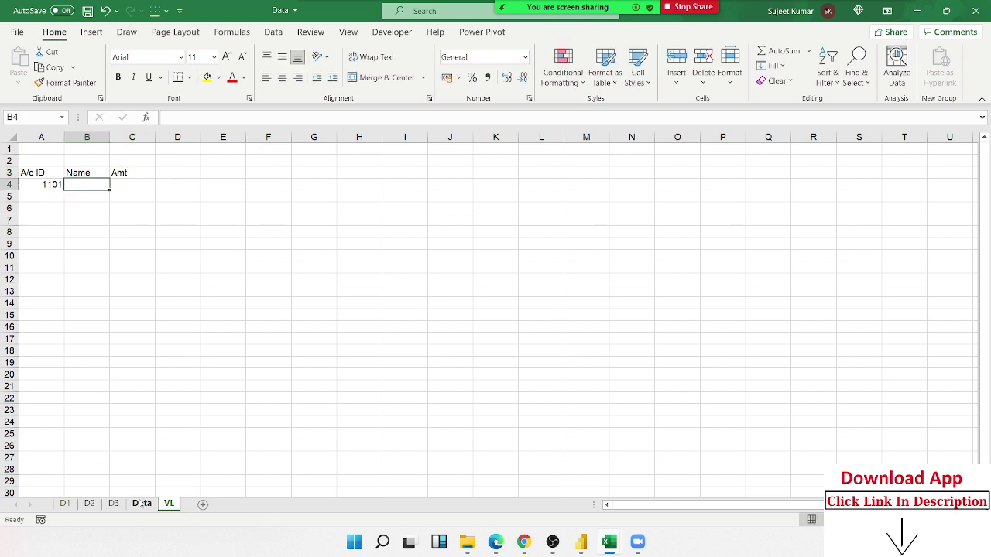
Rename the Data sheet's JAN header in C1 to Amt and return to VL
{"action": "left_click", "coordinate": [142, 503]}
{"action": "left_click", "coordinate": [138, 146]}
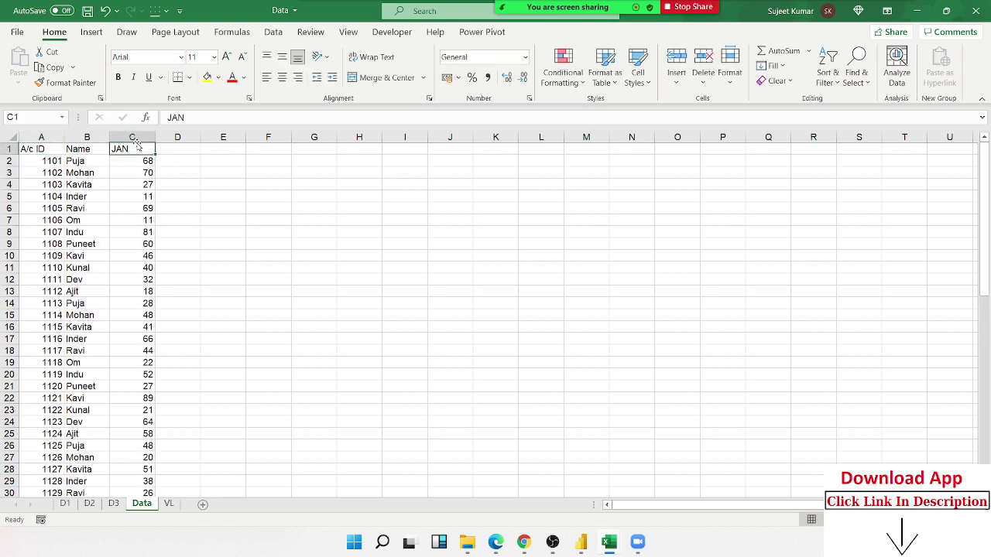
{"action": "type", "text": "Amt"}
{"action": "key", "text": "Return"}
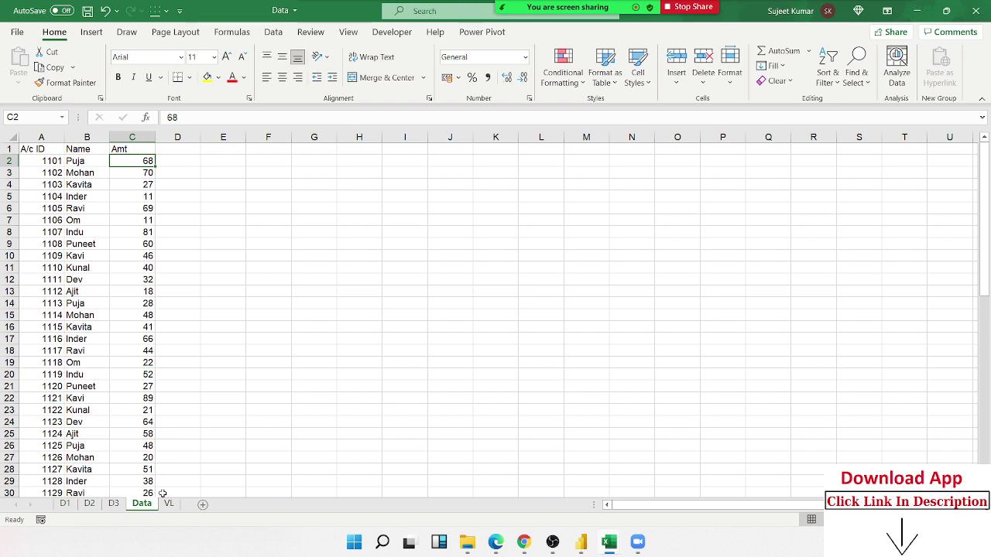
{"action": "left_click", "coordinate": [169, 504]}
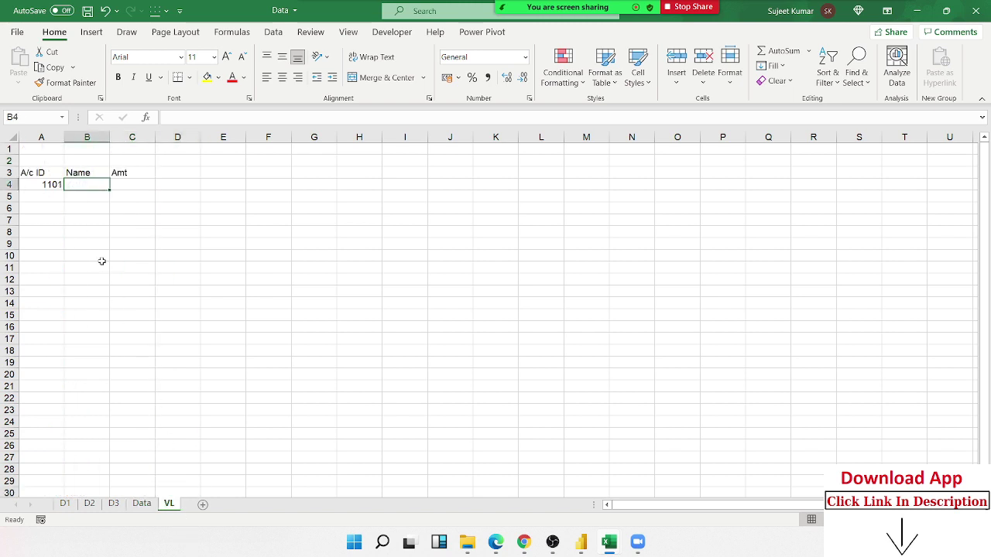
Enter =VLOOKUP(A4,Data!A:C,3,0) in B4 on the VL sheet
{"action": "type", "text": "=vl"}
{"action": "key", "text": "Tab"}
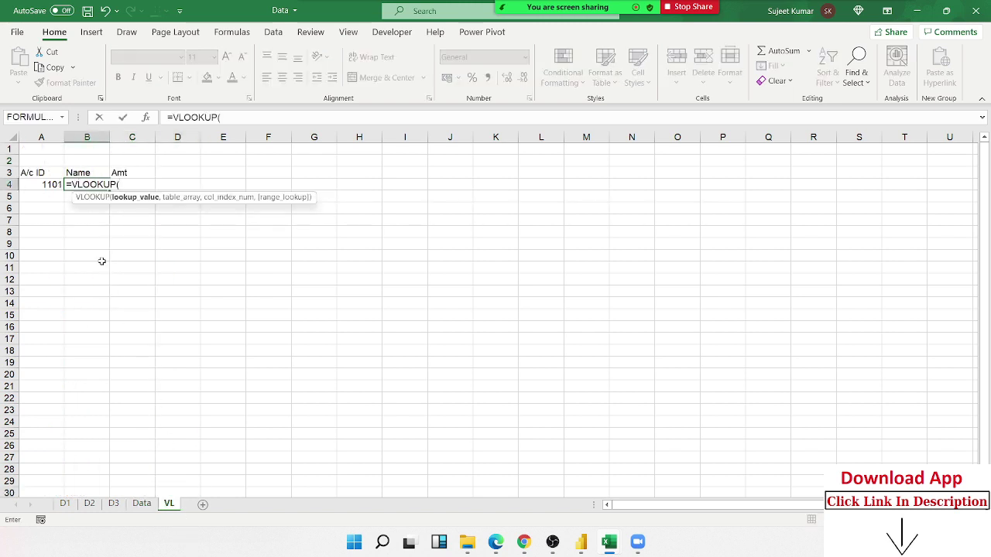
{"action": "key", "text": "Left"}
{"action": "type", "text": ","}
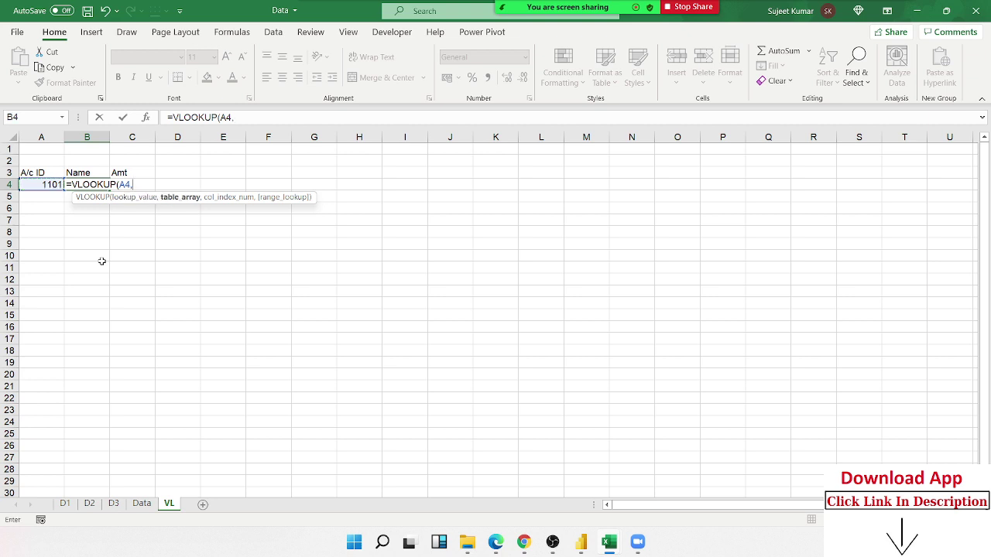
{"action": "left_click", "coordinate": [141, 503]}
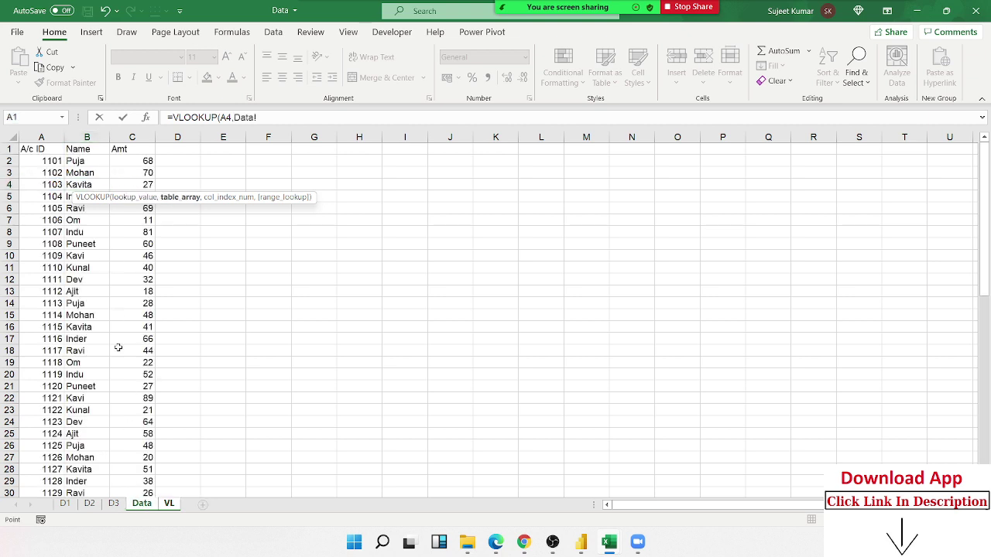
{"action": "left_click", "coordinate": [53, 140]}
{"action": "left_click_drag", "start_coordinate": [53, 139], "coordinate": [123, 141]}
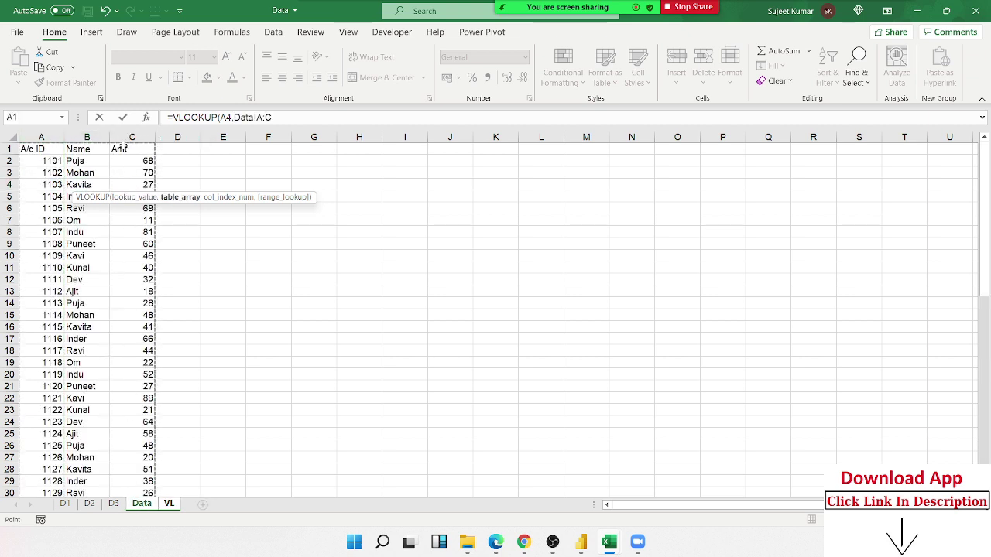
{"action": "type", "text": ",3,0"}
{"action": "key", "text": "Return"}
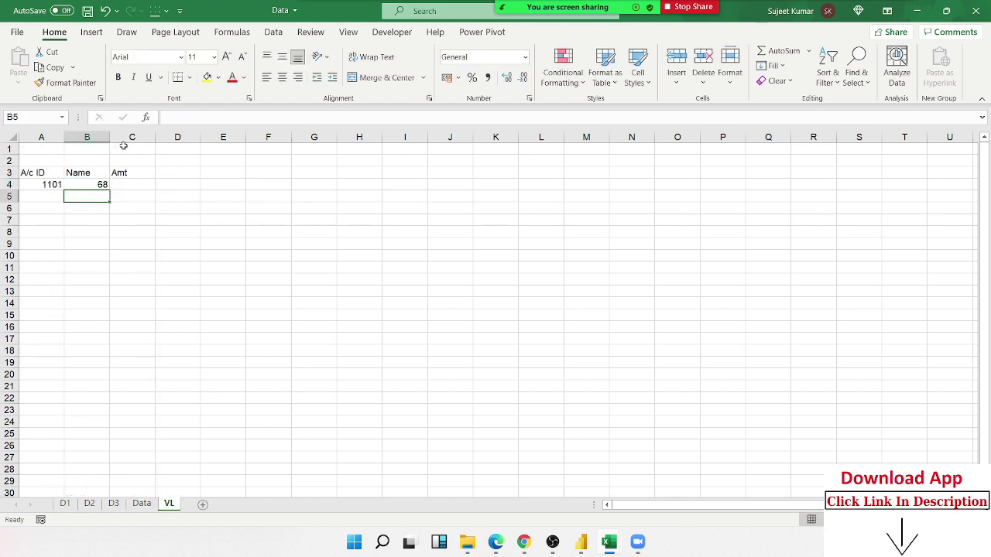
Change B4's column index from 3 to 2 so it returns the name for 1101
{"action": "left_click", "coordinate": [115, 188]}
{"action": "left_click", "coordinate": [97, 186]}
{"action": "double_click", "coordinate": [98, 185]}
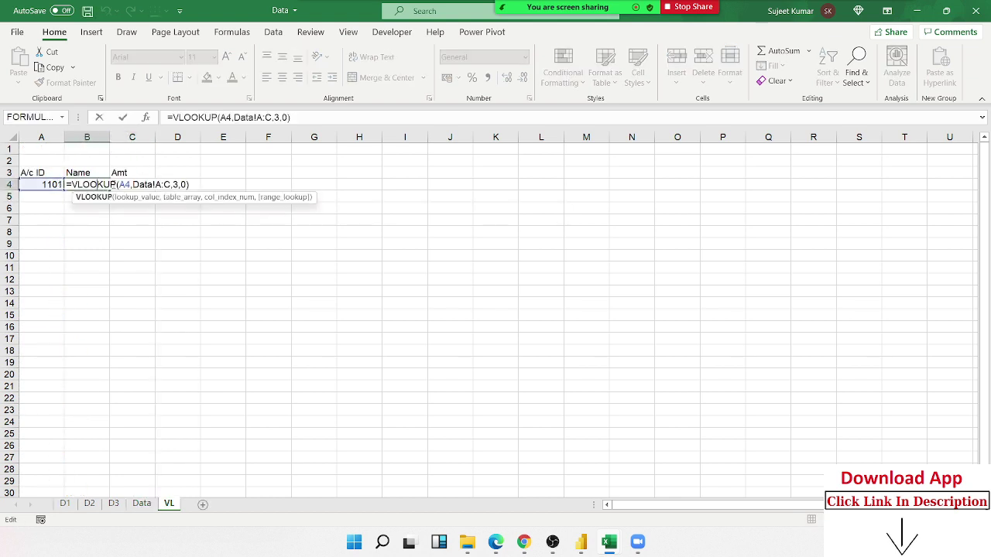
{"action": "left_click", "coordinate": [176, 184]}
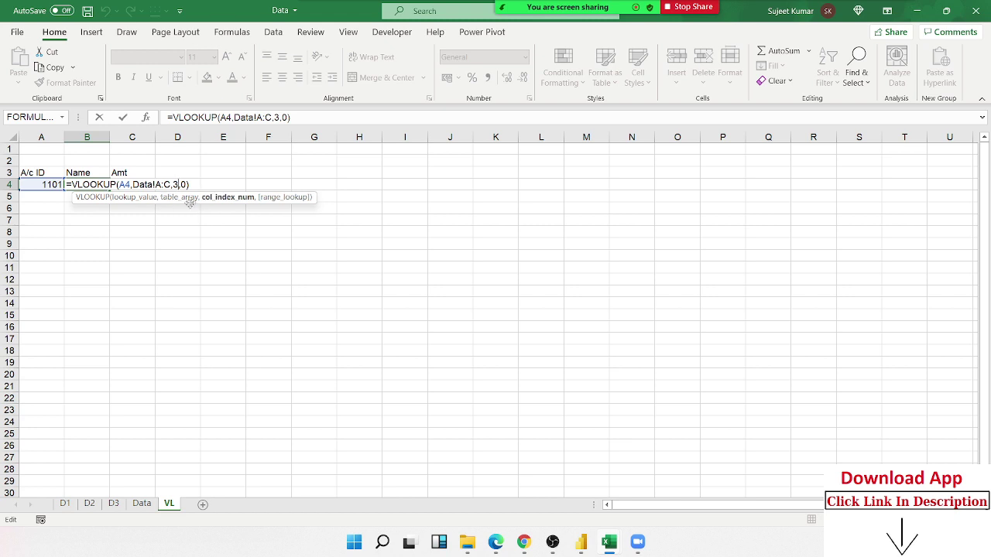
{"action": "key", "text": "BackSpace"}
{"action": "type", "text": "2"}
{"action": "key", "text": "Return"}
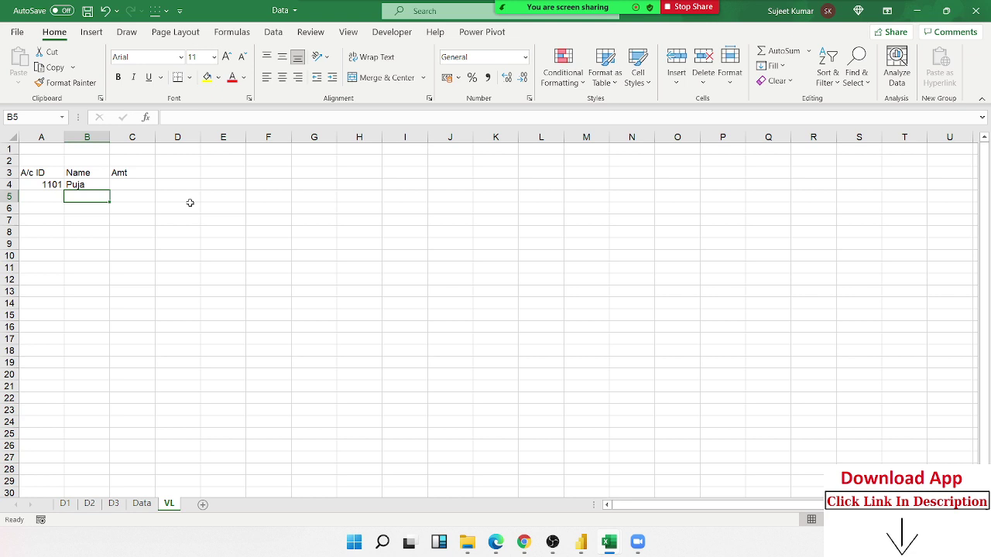
{"action": "left_click", "coordinate": [106, 186]}
{"action": "left_click_drag", "start_coordinate": [291, 116], "coordinate": [103, 118]}
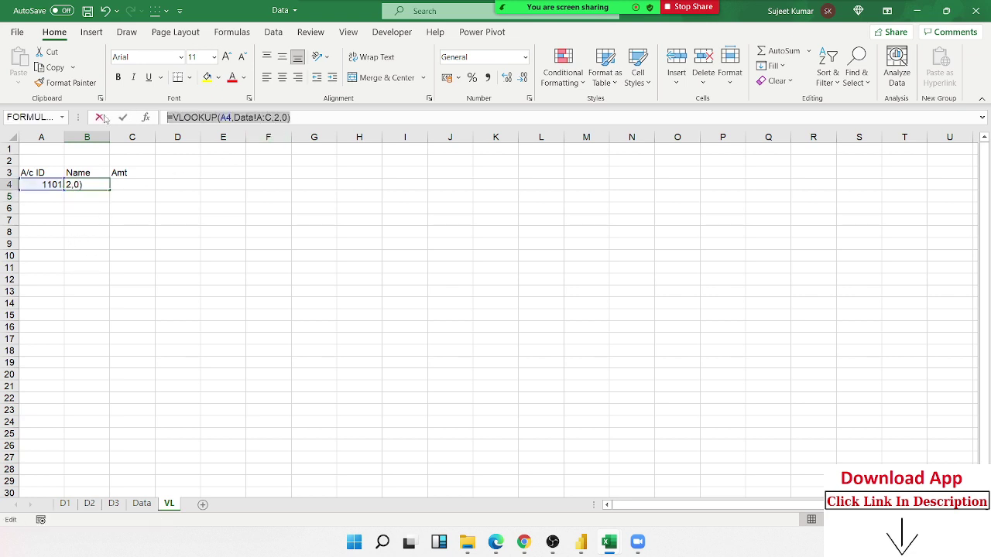
{"action": "left_click", "coordinate": [144, 185]}
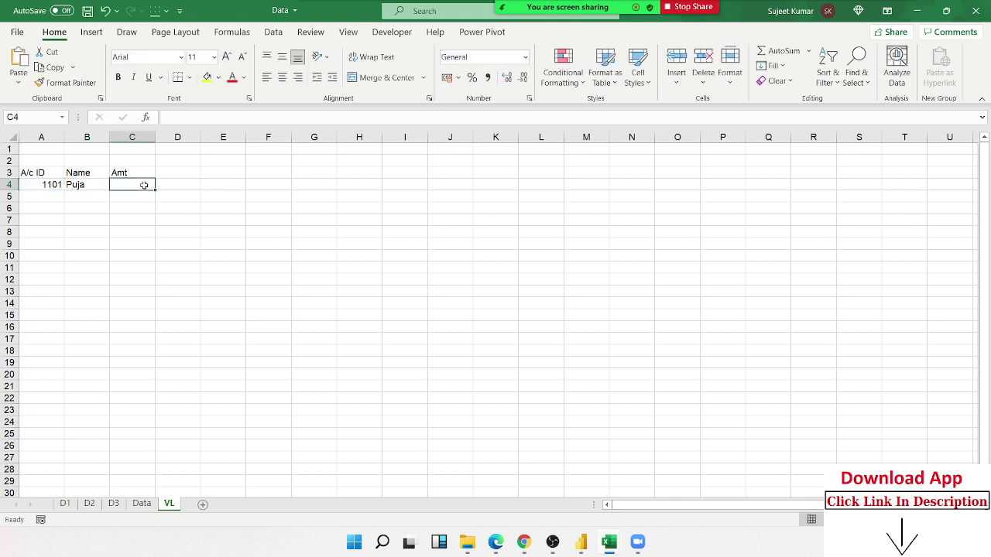
Paste the lookup into C4 with column index 3, returning amount 68 for 1101
{"action": "type", "text": "=VLOOKUP(A4,Data!A:C,2,0)"}
{"action": "left_click", "coordinate": [273, 117]}
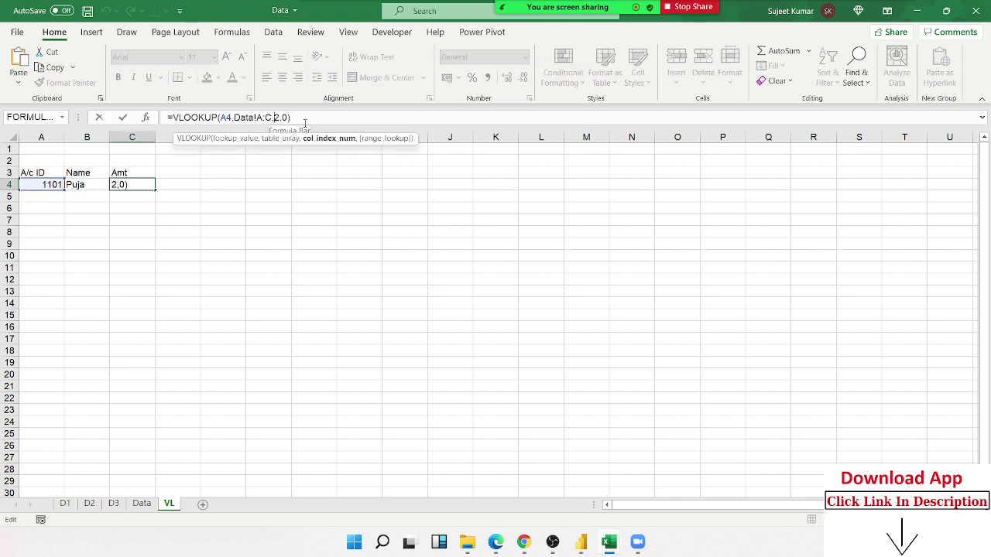
{"action": "key", "text": "Delete"}
{"action": "type", "text": "3"}
{"action": "key", "text": "Return"}
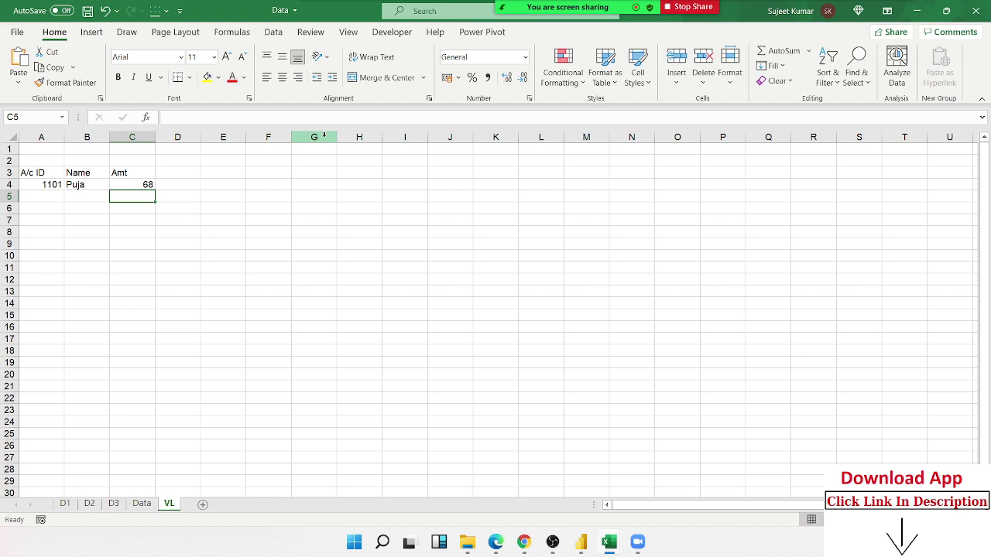
{"action": "left_click", "coordinate": [74, 185]}
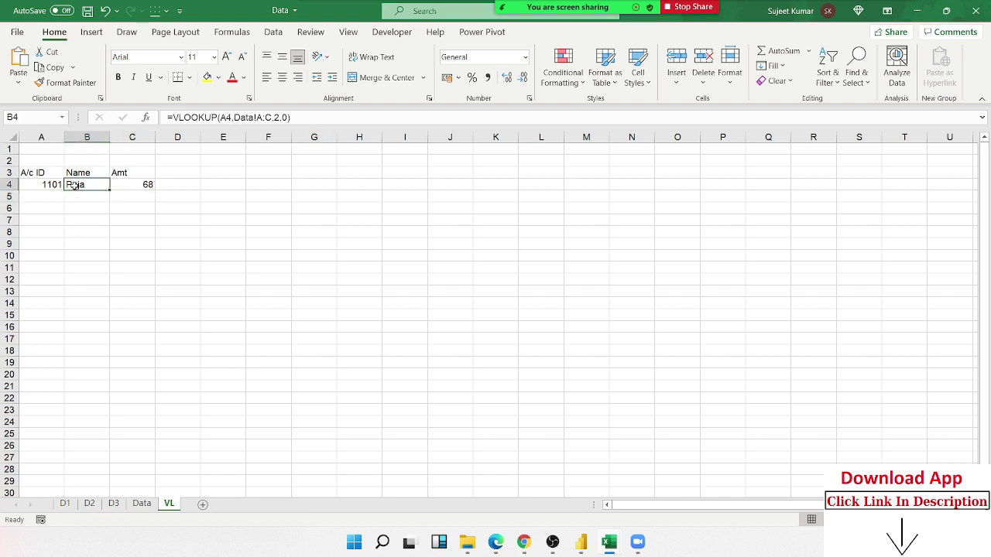
Copy ID 1120 from the Data sheet and enter it in VL cell A4
{"action": "left_click", "coordinate": [142, 504]}
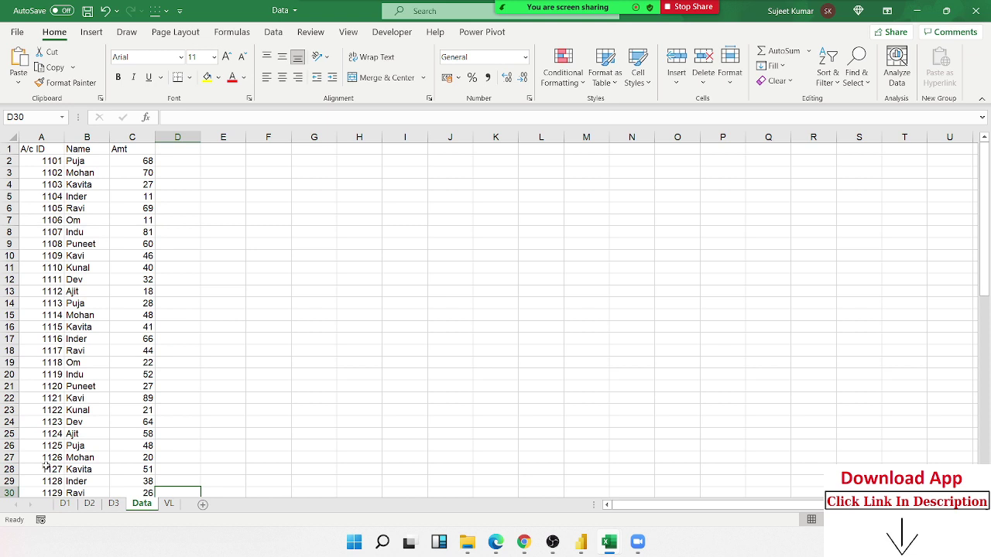
{"action": "left_click", "coordinate": [54, 386]}
{"action": "key", "text": "ctrl+c"}
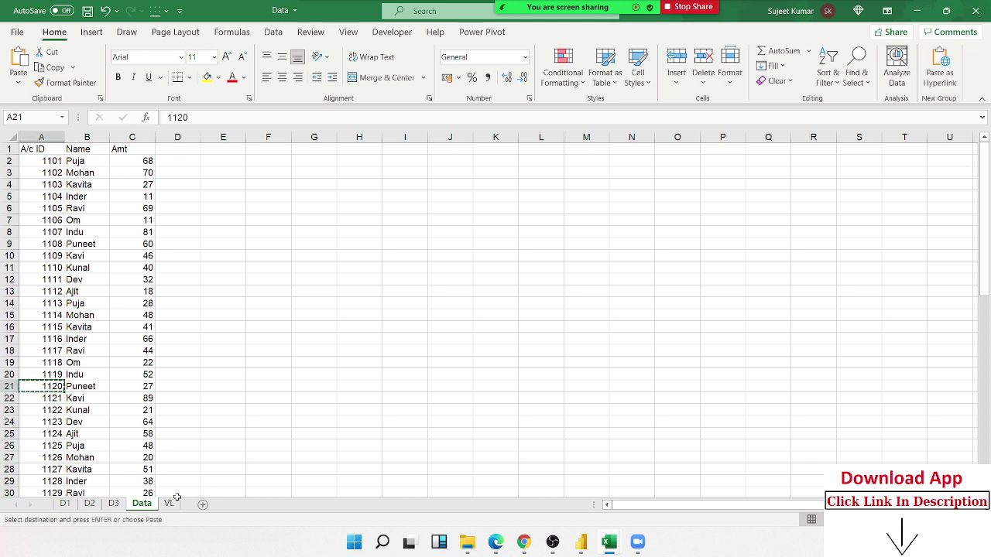
{"action": "left_click", "coordinate": [169, 504]}
{"action": "left_click", "coordinate": [56, 183]}
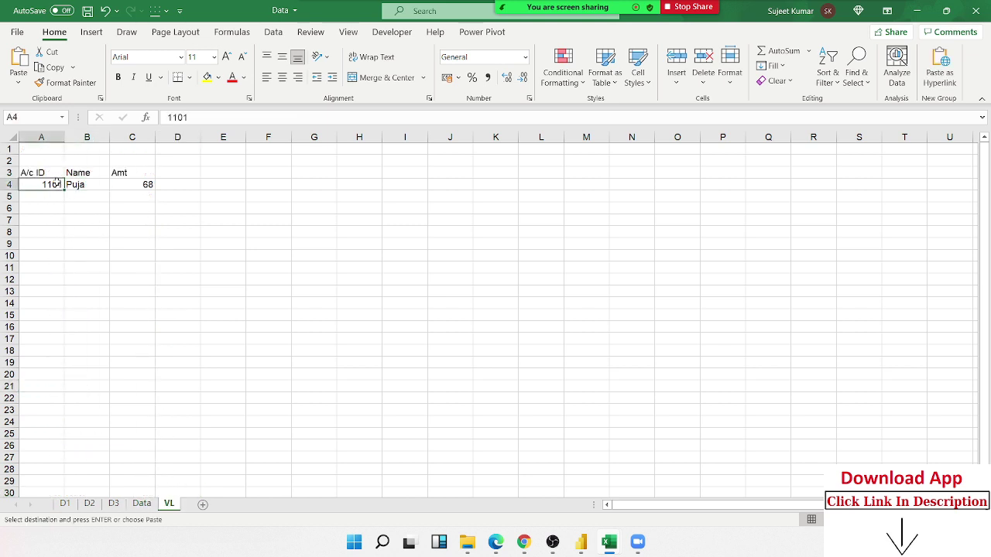
{"action": "type", "text": "1120"}
{"action": "key", "text": "Return"}
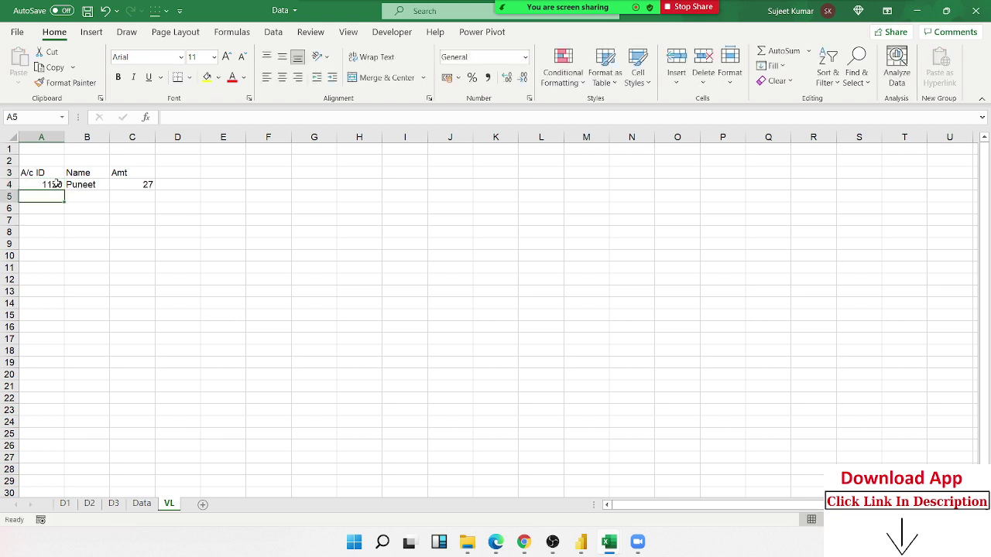
Search the Data sheet for 1120 and select its record across columns A to C
{"action": "left_click", "coordinate": [89, 186]}
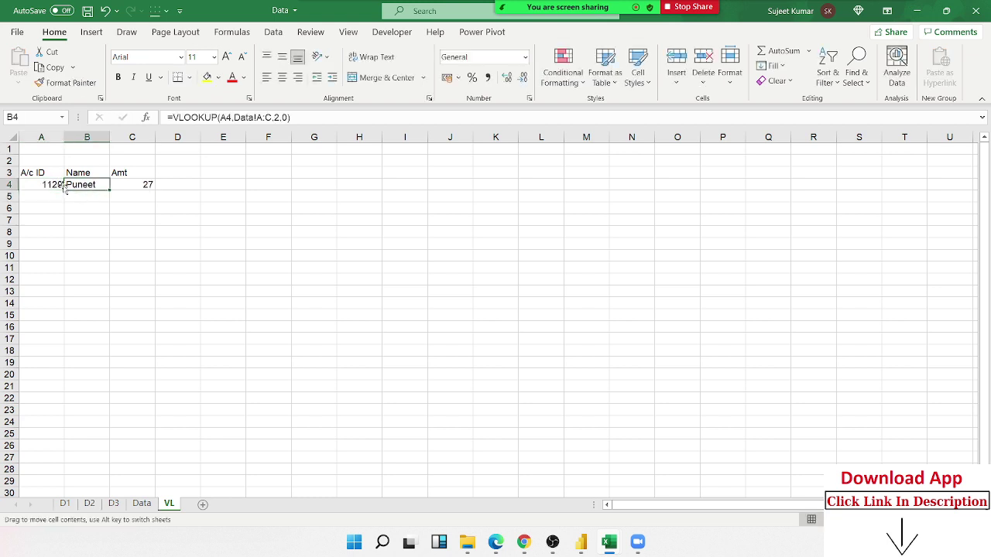
{"action": "left_click", "coordinate": [54, 184]}
{"action": "key", "text": "ctrl+c"}
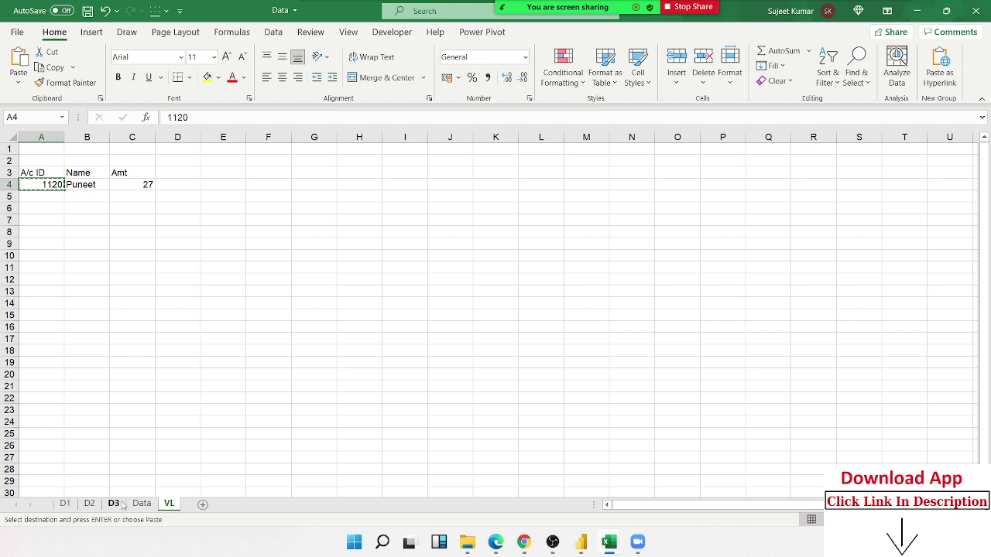
{"action": "left_click", "coordinate": [142, 504]}
{"action": "key", "text": "ctrl+f"}
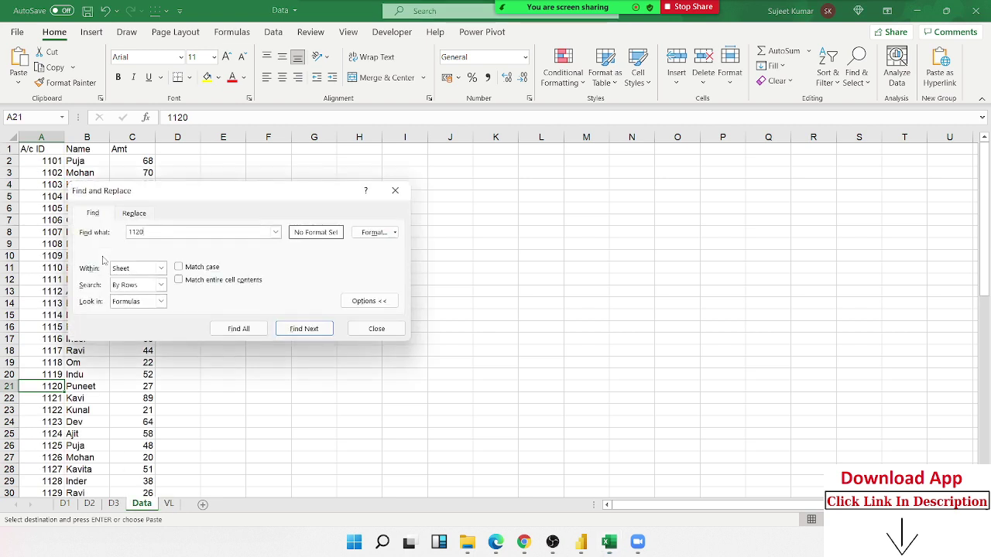
{"action": "key", "text": "Escape"}
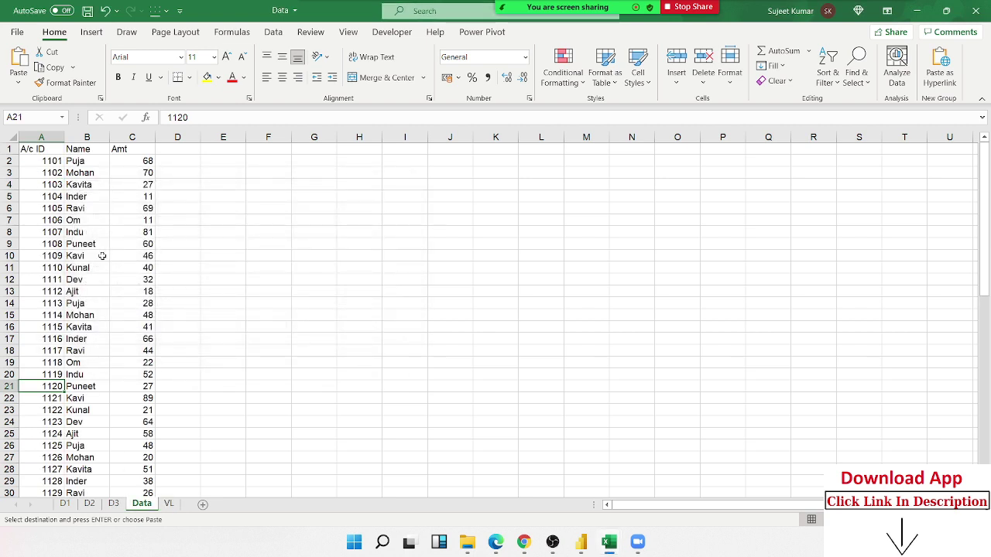
{"action": "key", "text": "shift+Right"}
{"action": "key", "text": "shift+Right"}
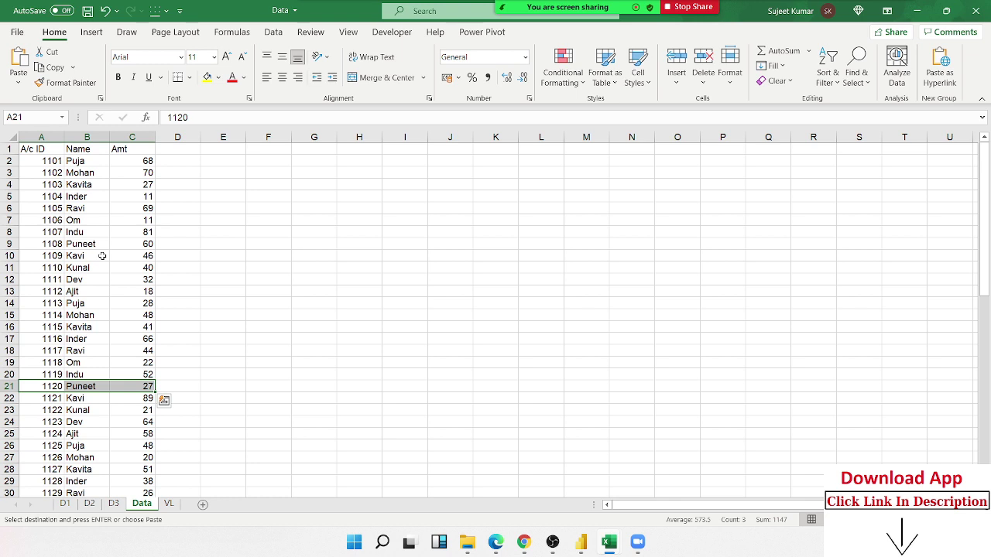
{"action": "left_click", "coordinate": [169, 504]}
{"action": "left_click", "coordinate": [205, 374]}
{"action": "key", "text": "Escape"}
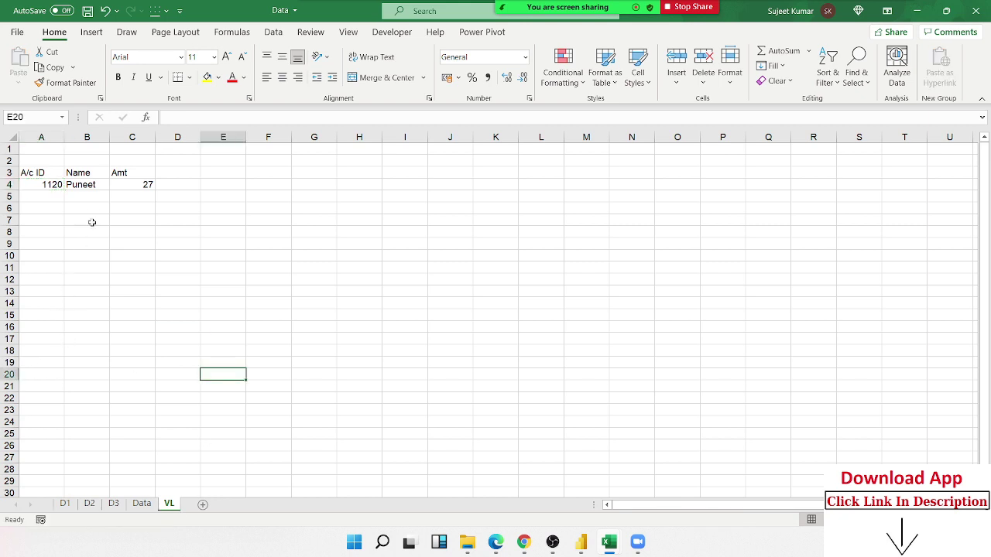
Confirm B4's returned name matches the name in Data row 21 for account 1120
{"action": "left_click", "coordinate": [92, 188]}
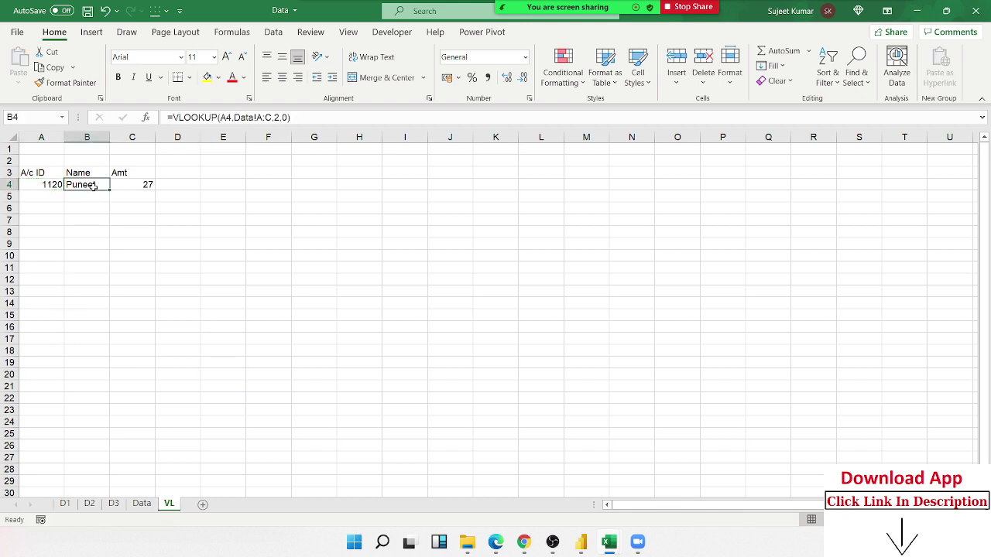
{"action": "left_click", "coordinate": [139, 504]}
{"action": "left_click", "coordinate": [78, 382]}
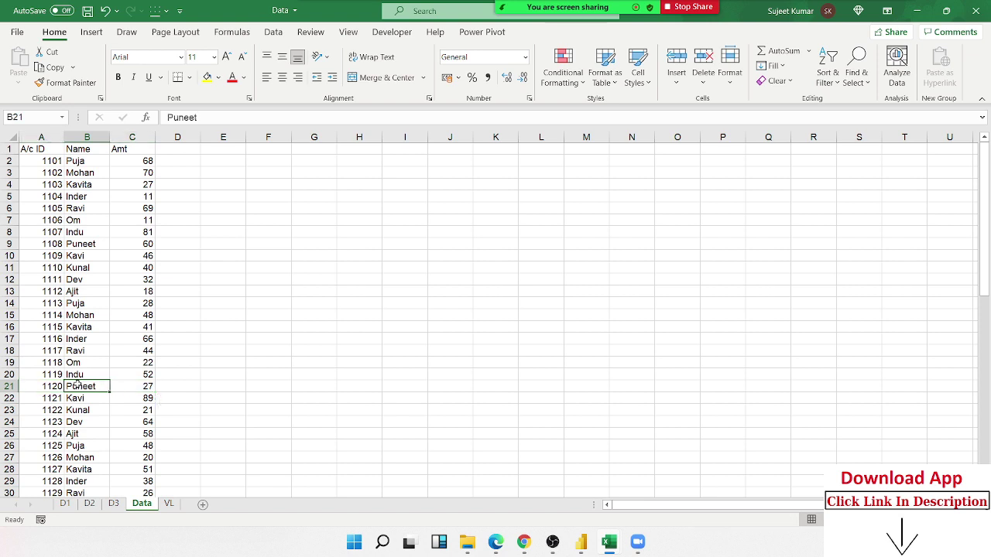
{"action": "left_click", "coordinate": [169, 504]}
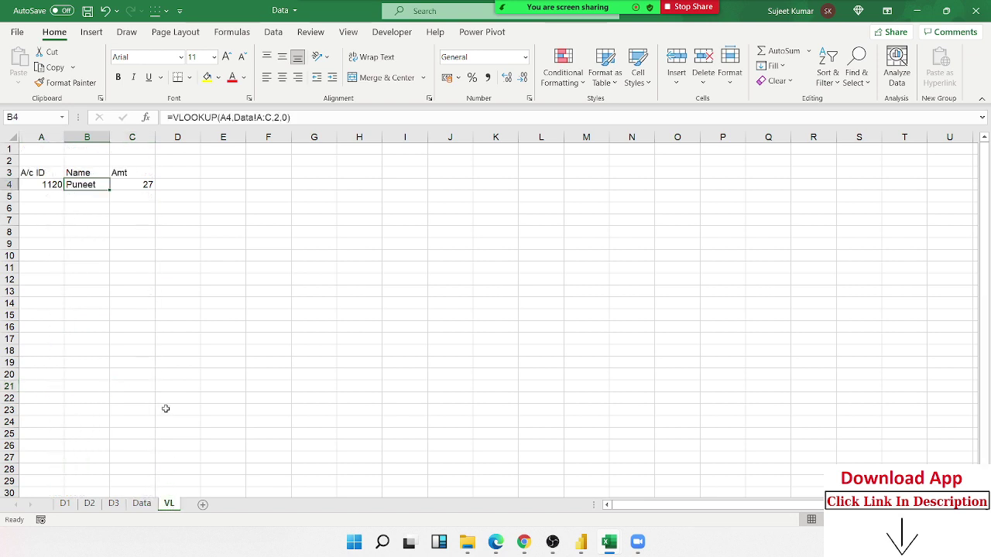
{"action": "left_click", "coordinate": [52, 186]}
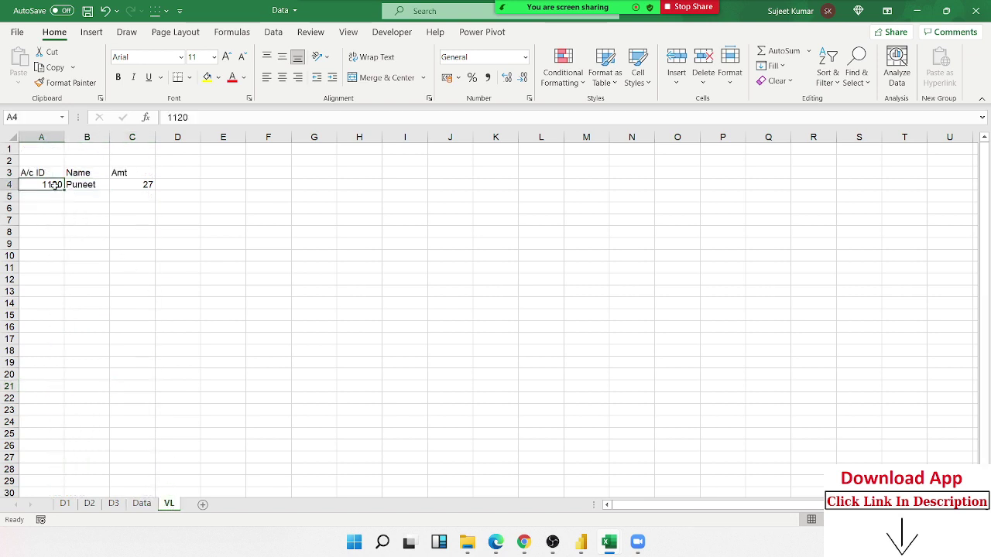
{"action": "left_click", "coordinate": [77, 185]}
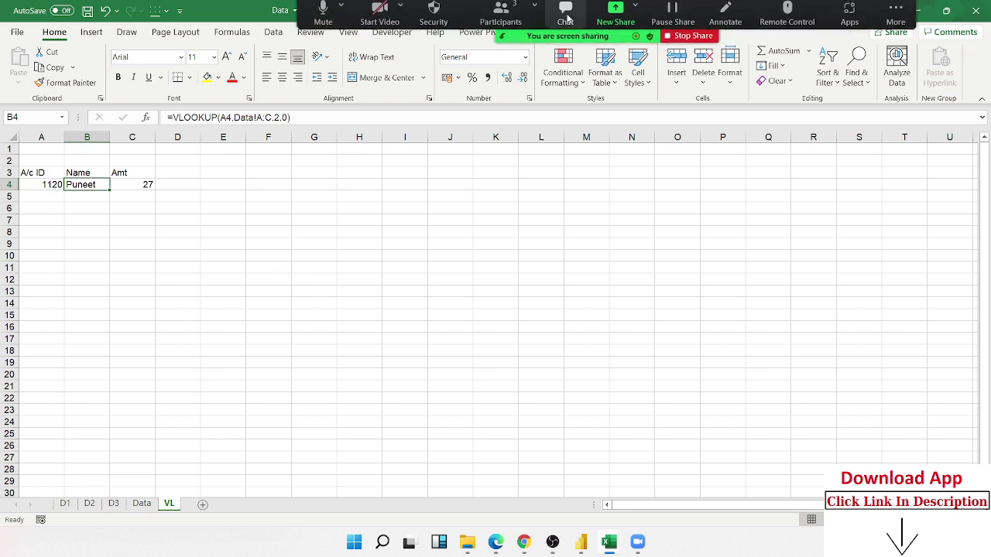
{"action": "left_click", "coordinate": [506, 22]}
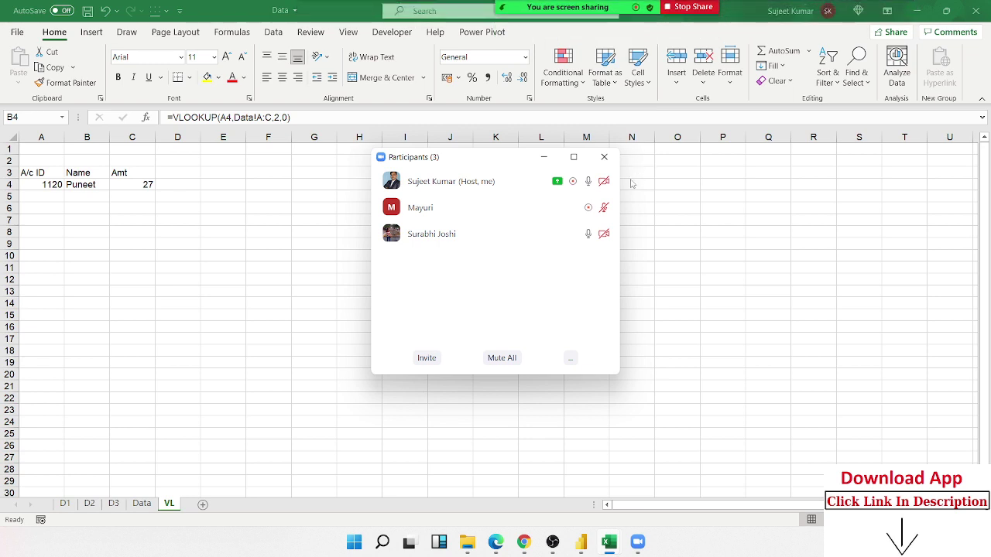
{"action": "left_click", "coordinate": [603, 214]}
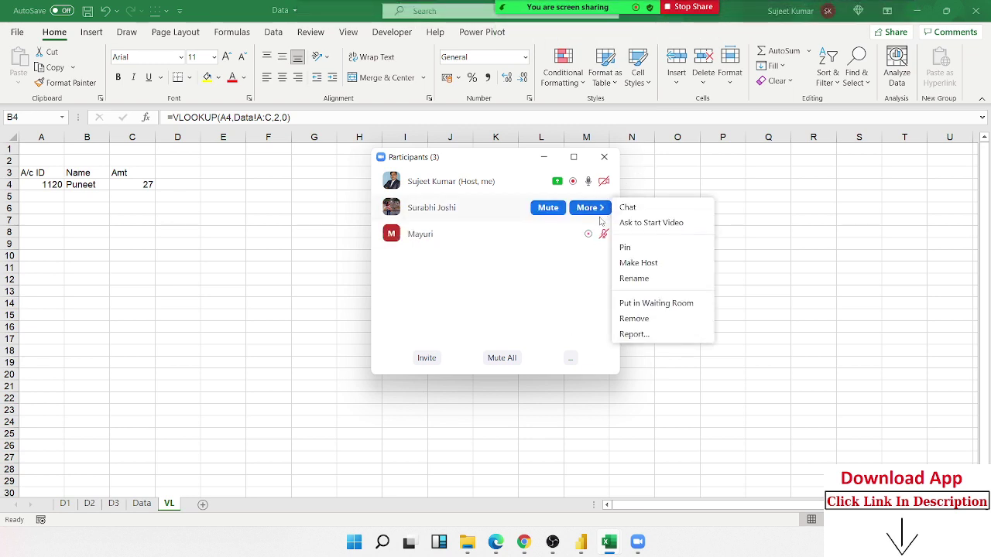
{"action": "left_click", "coordinate": [559, 284]}
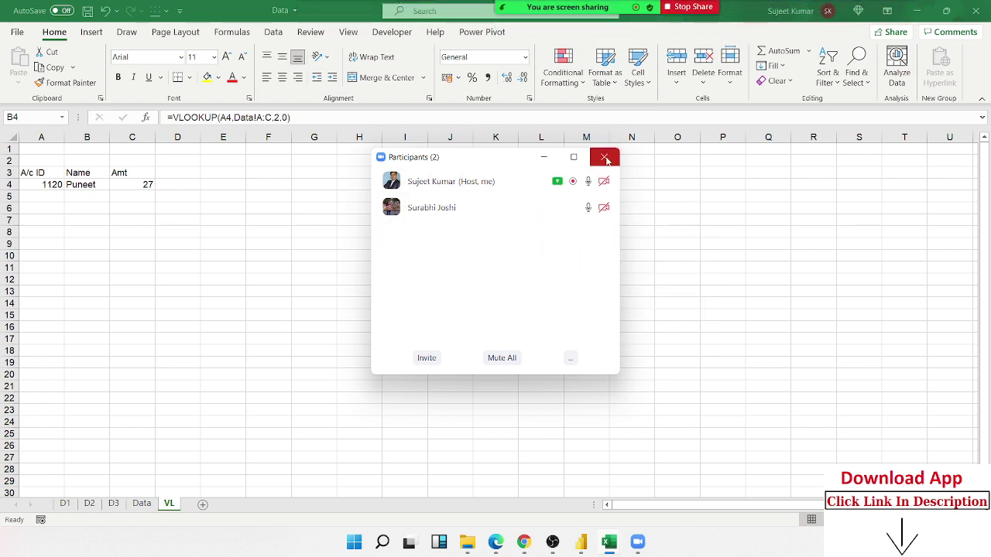
{"action": "left_click", "coordinate": [606, 159]}
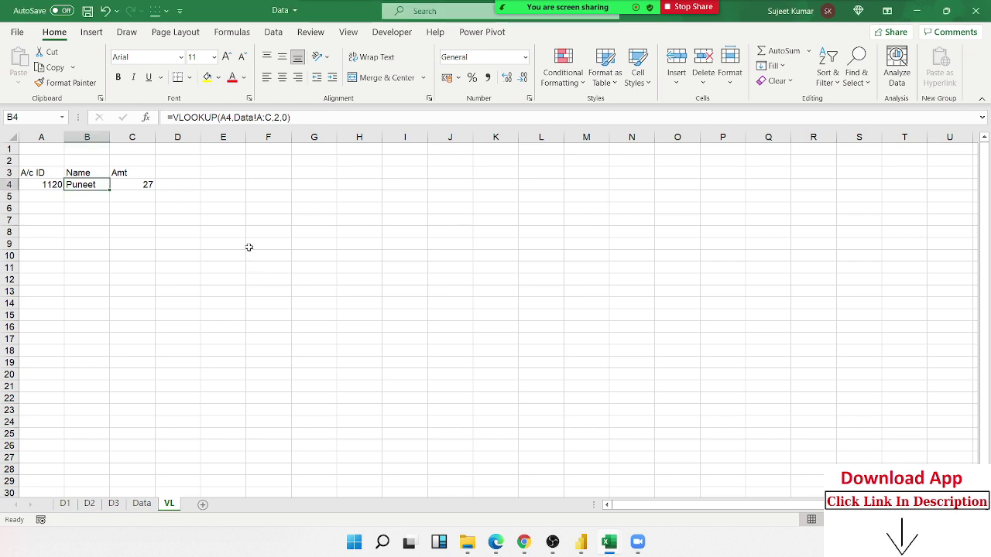
Try a HYPERLINK entry and cell menus around D6, cancelling each and leaving it empty
{"action": "scroll", "coordinate": [281, 260], "scroll_direction": "up", "scroll_amount": 5}
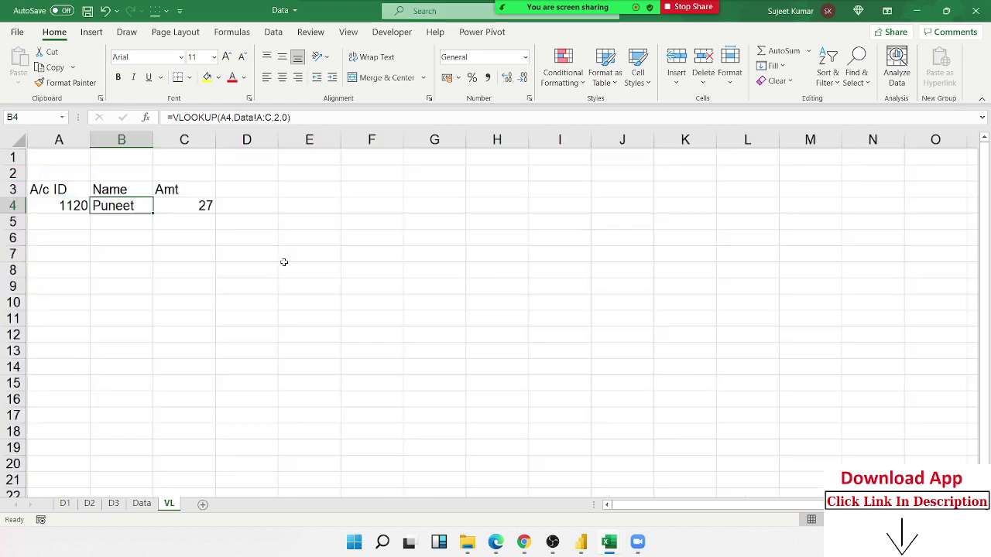
{"action": "left_click", "coordinate": [345, 265]}
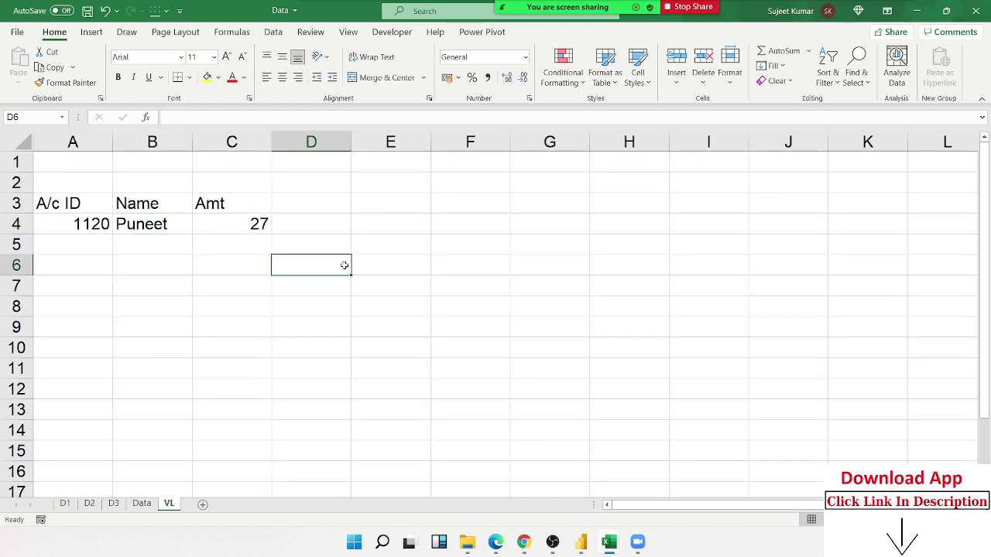
{"action": "type", "text": "HY"}
{"action": "key", "text": "BackSpace"}
{"action": "key", "text": "BackSpace"}
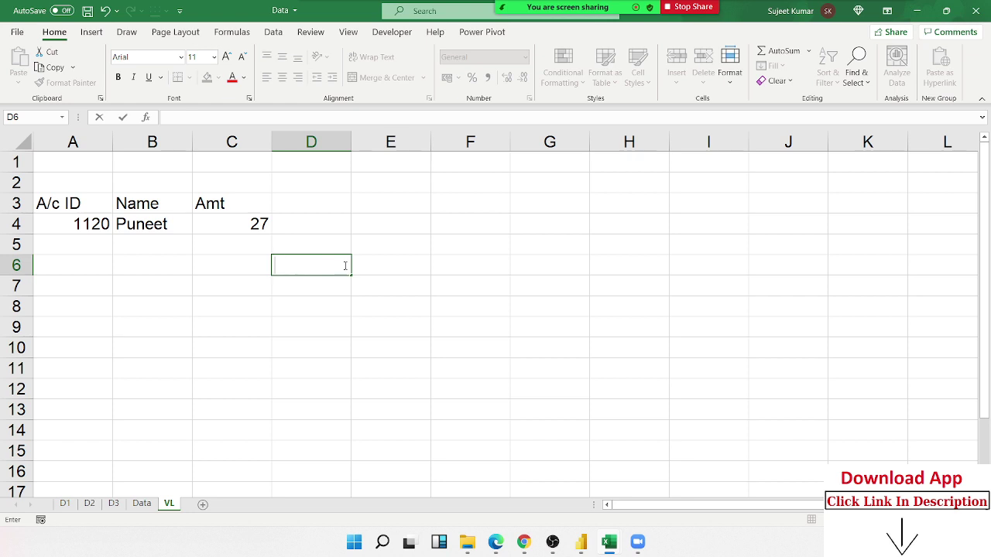
{"action": "key", "text": "Escape"}
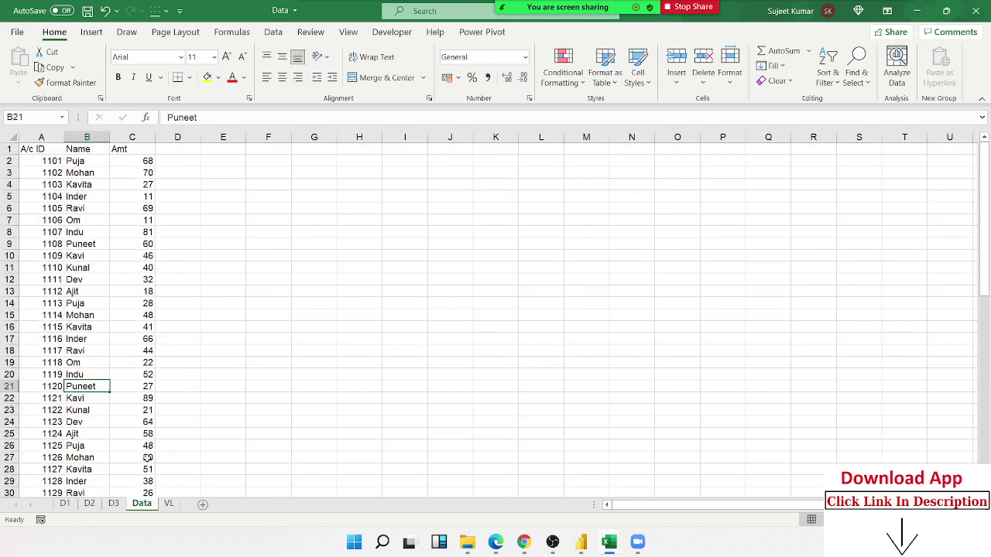
{"action": "left_click", "coordinate": [142, 503]}
{"action": "left_click", "coordinate": [169, 503]}
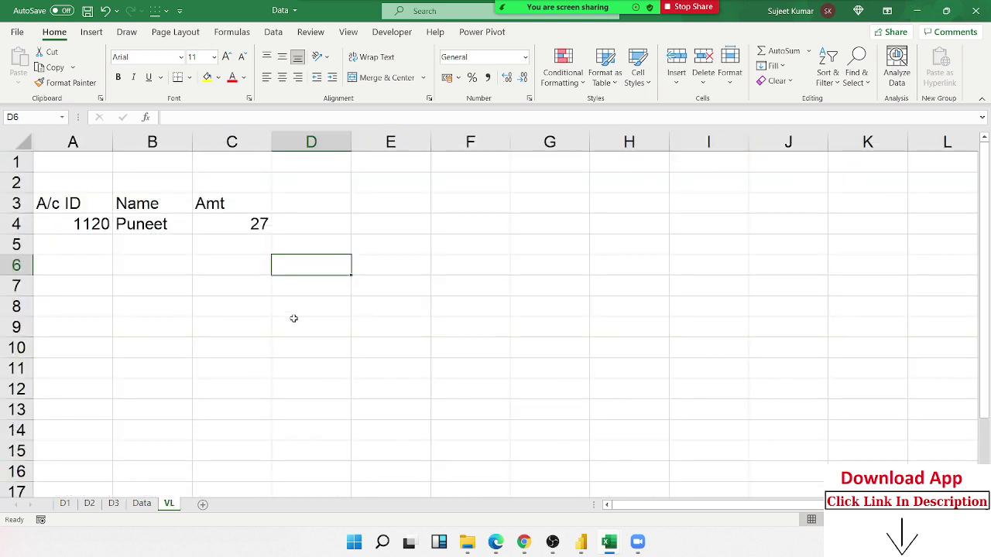
{"action": "right_click", "coordinate": [303, 270]}
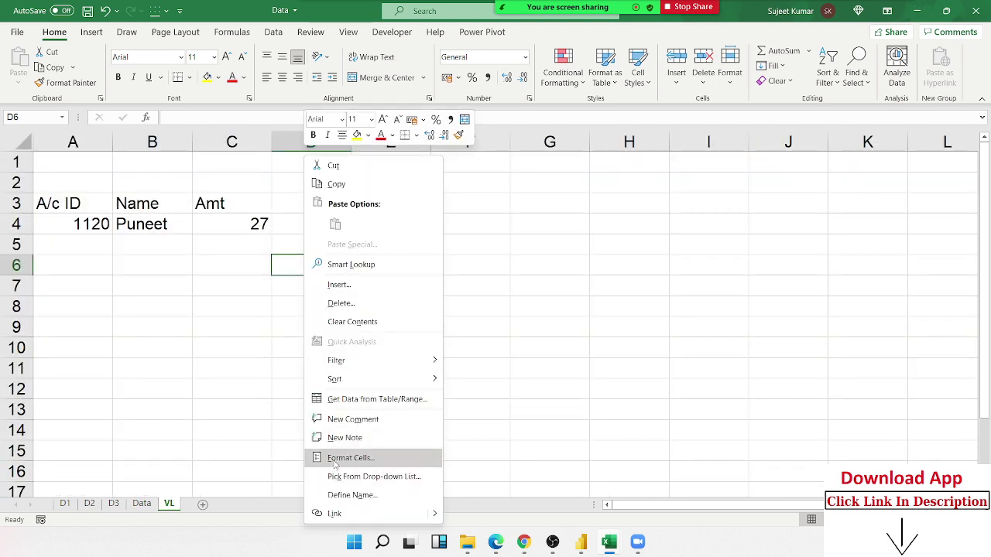
{"action": "left_click", "coordinate": [331, 322]}
{"action": "key", "text": "shift+F10"}
{"action": "key", "text": "Escape"}
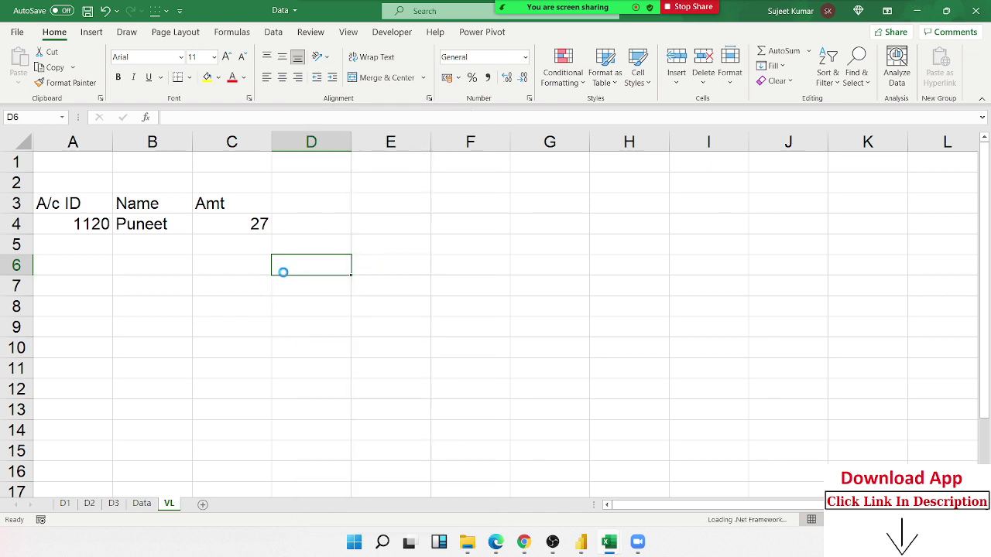
{"action": "key", "text": "ctrl+t"}
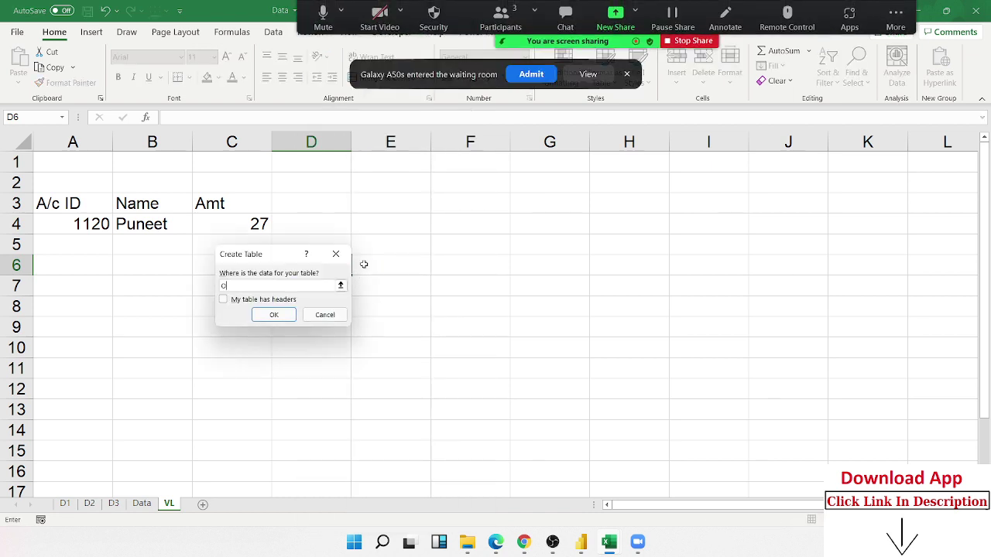
{"action": "key", "text": "Escape"}
Enter the label Goto in cell D6 and bring up its hyperlink settings
{"action": "left_click", "coordinate": [544, 73]}
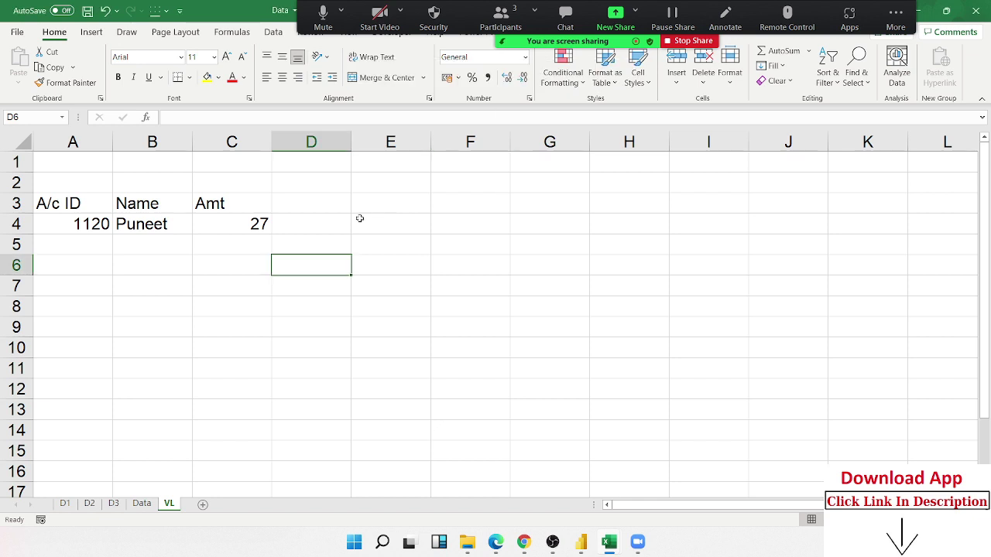
{"action": "type", "text": "gOTO"}
{"action": "key", "text": "Return"}
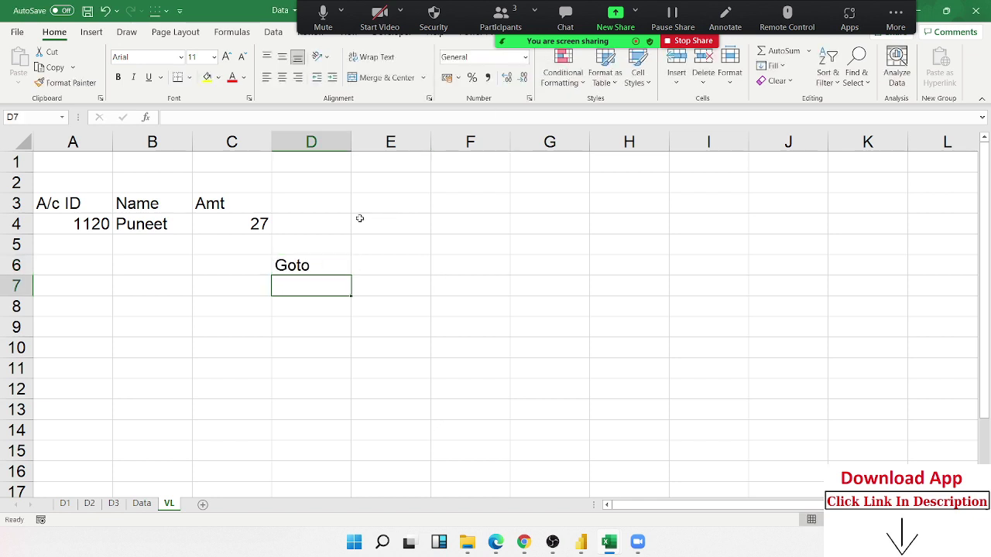
{"action": "left_click", "coordinate": [321, 265]}
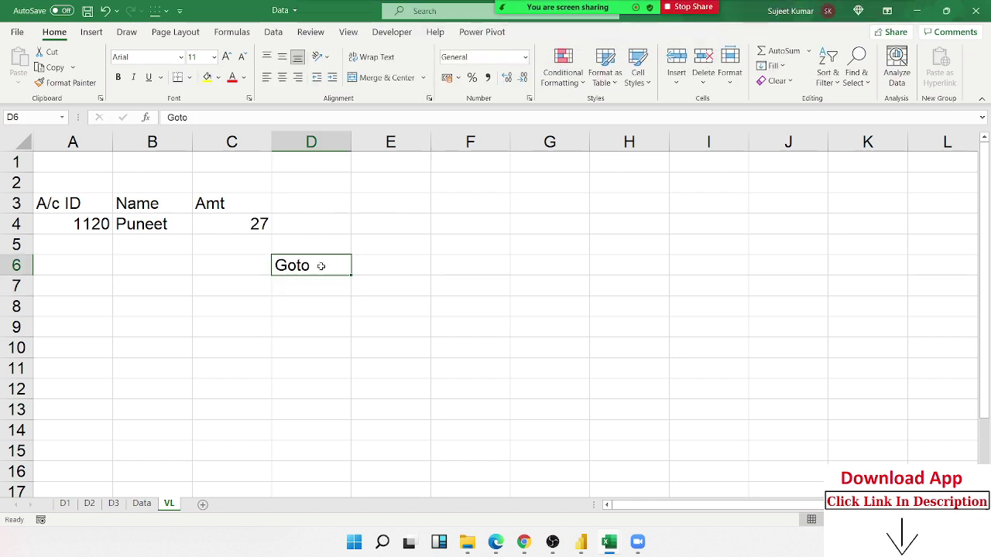
{"action": "key", "text": "ctrl+k"}
Compare the Insert Hyperlink link types, including the Data sheet as a place in this workbook
{"action": "left_click_drag", "start_coordinate": [227, 145], "coordinate": [436, 143]}
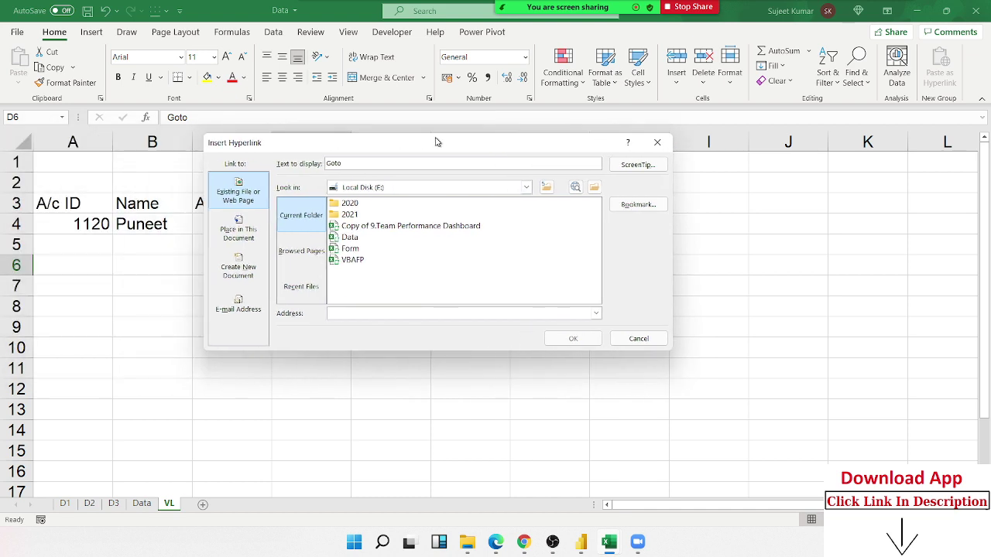
{"action": "left_click", "coordinate": [234, 239]}
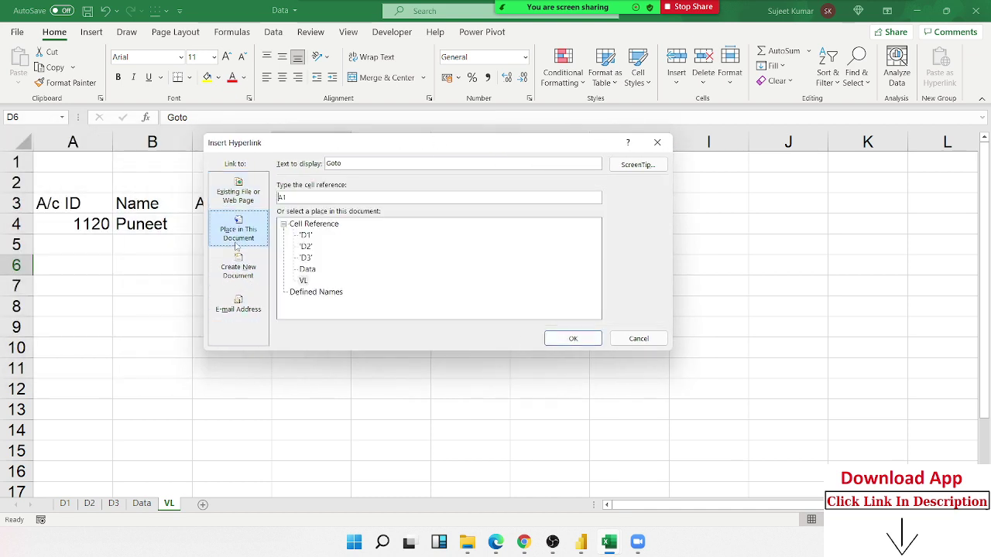
{"action": "left_click", "coordinate": [306, 247]}
{"action": "left_click", "coordinate": [307, 270]}
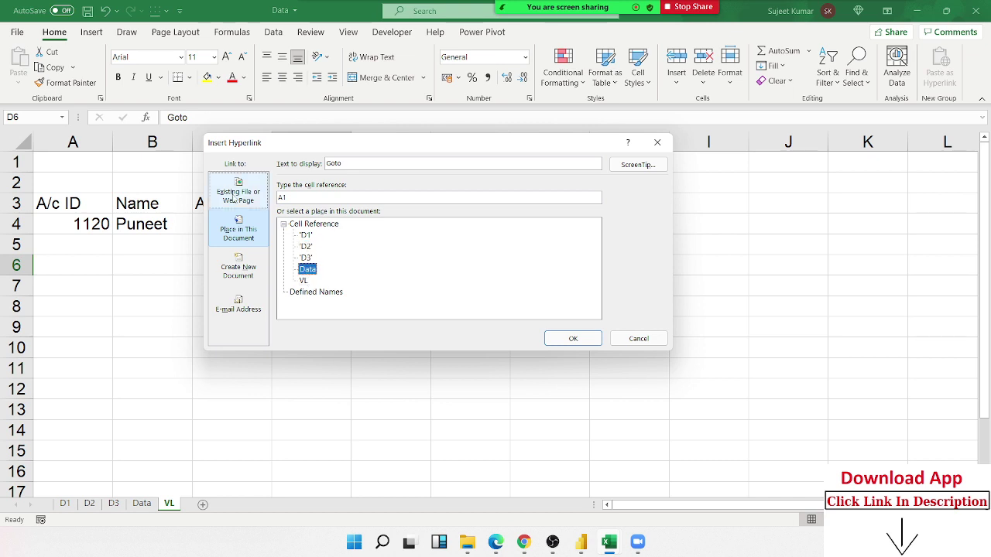
{"action": "left_click", "coordinate": [235, 280]}
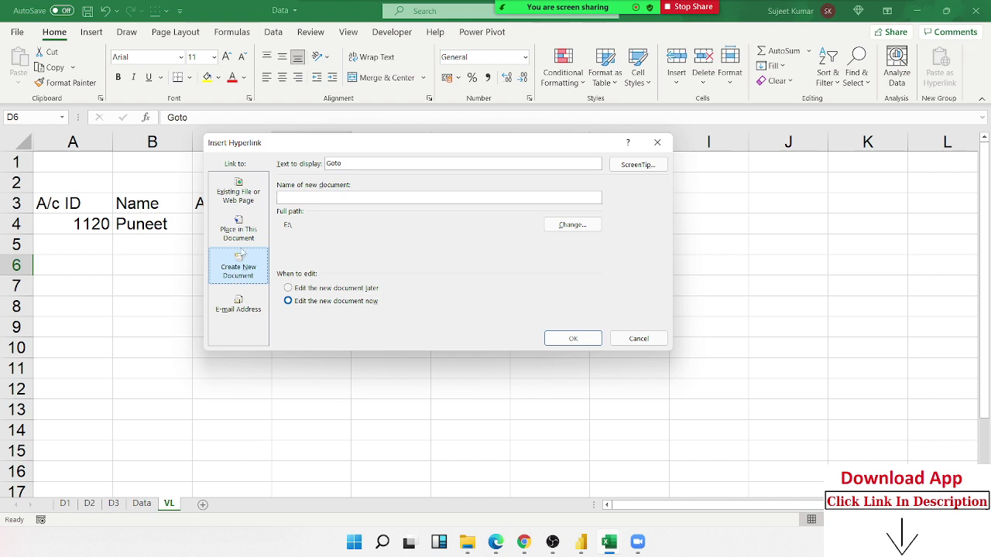
{"action": "left_click", "coordinate": [239, 201]}
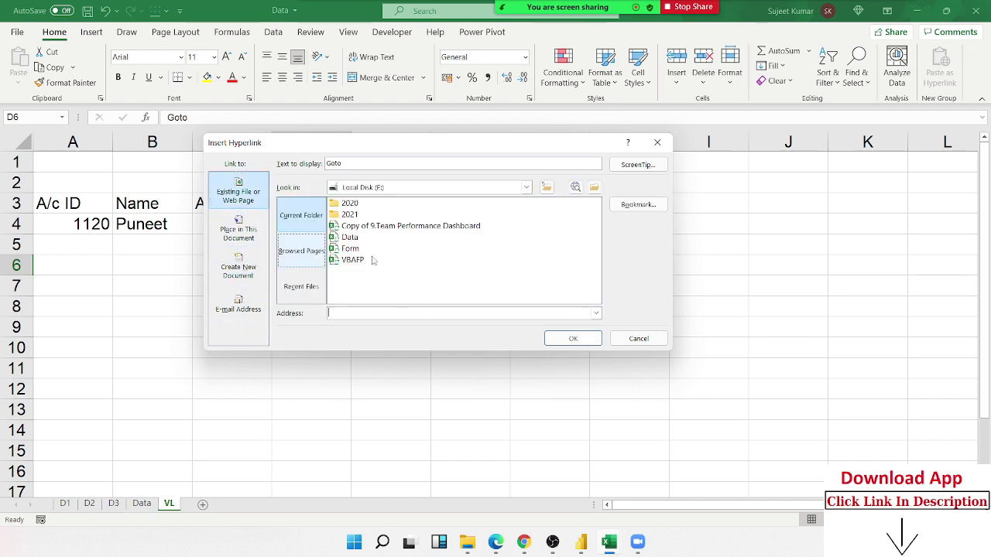
Bookmark the Data sheet at A1 and select the resulting #Data!A1 address
{"action": "left_click", "coordinate": [637, 204]}
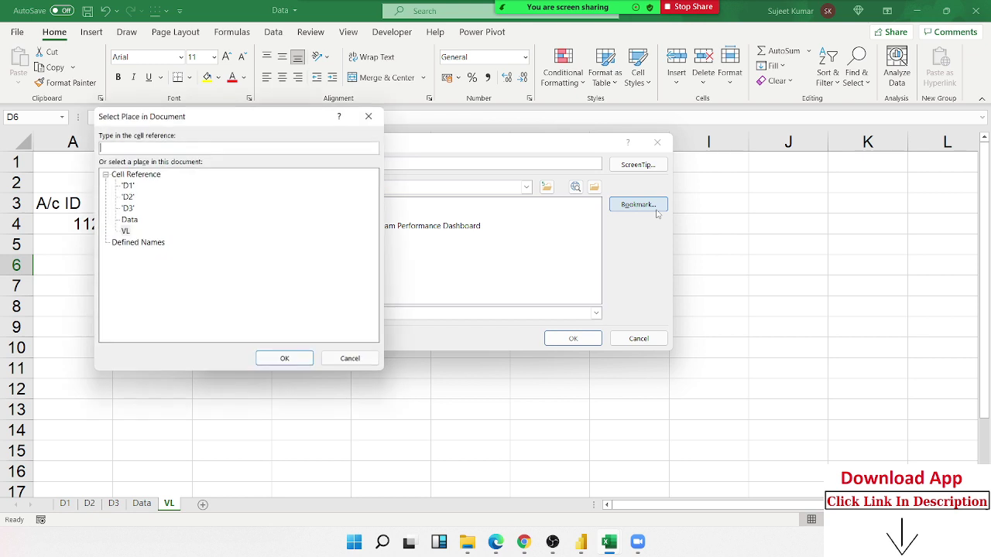
{"action": "left_click", "coordinate": [130, 221]}
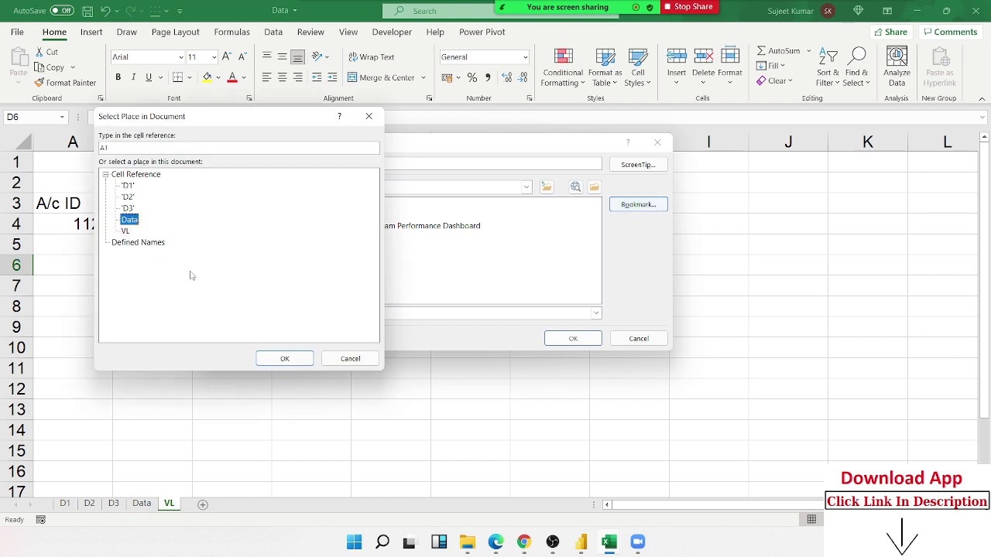
{"action": "left_click", "coordinate": [299, 360]}
{"action": "left_click", "coordinate": [375, 315]}
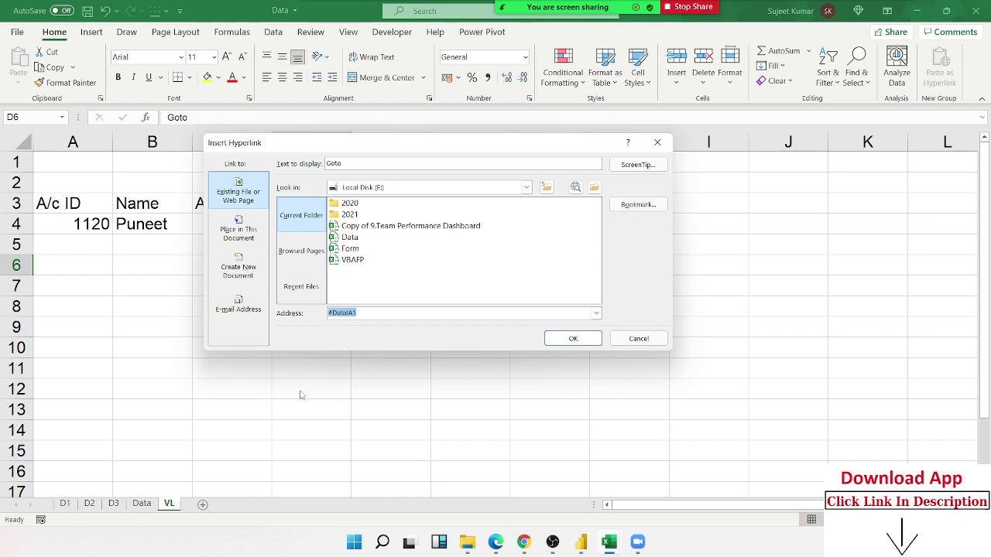
Close the hyperlink dialog and enter =#Data!A1 into D6 from the copied address
{"action": "key", "text": "Escape"}
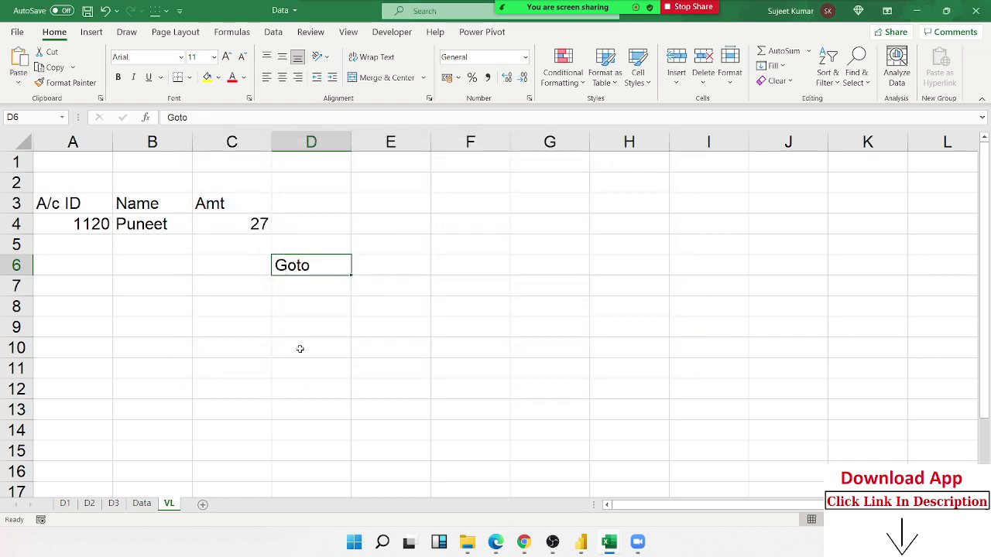
{"action": "key", "text": "Delete"}
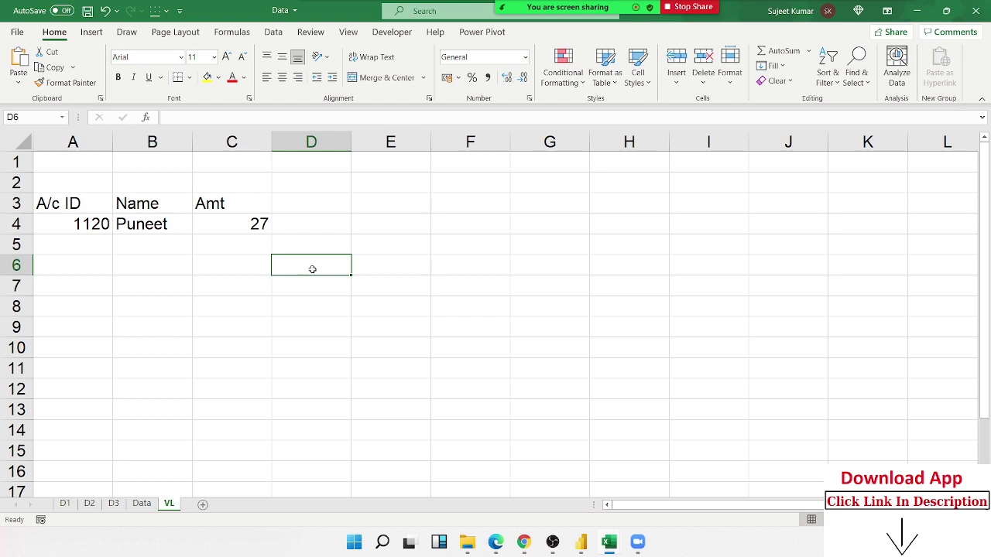
{"action": "type", "text": "="}
{"action": "type", "text": "#Data!A1"}
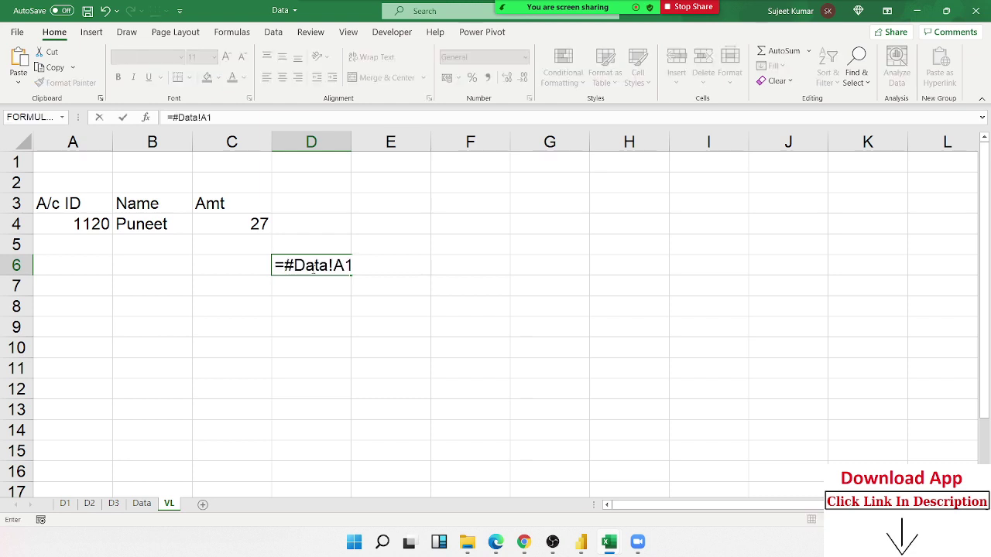
{"action": "key", "text": "Return"}
{"action": "key", "text": "Return"}
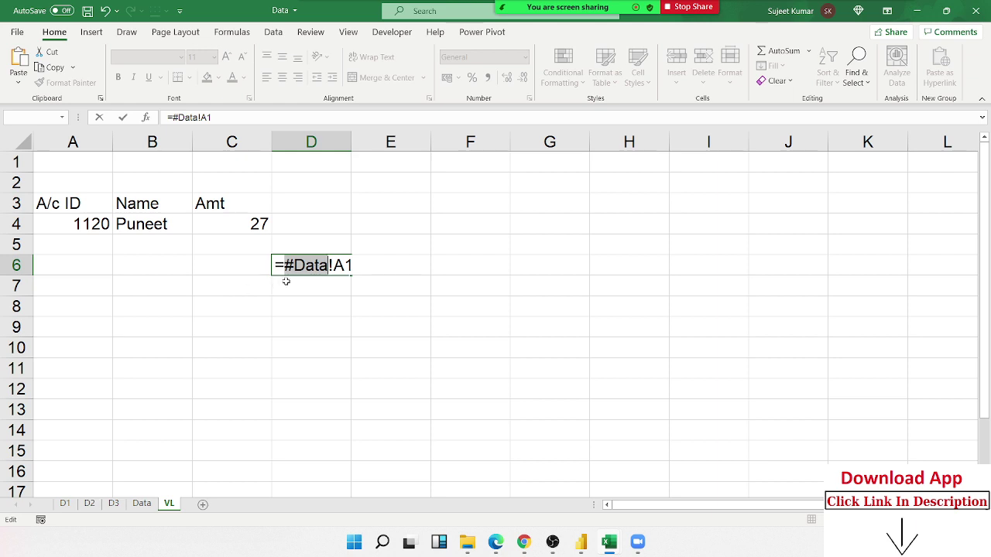
Rewrite D6 as =HYPERLINK("#Data!A1","Click")
{"action": "left_click", "coordinate": [293, 266]}
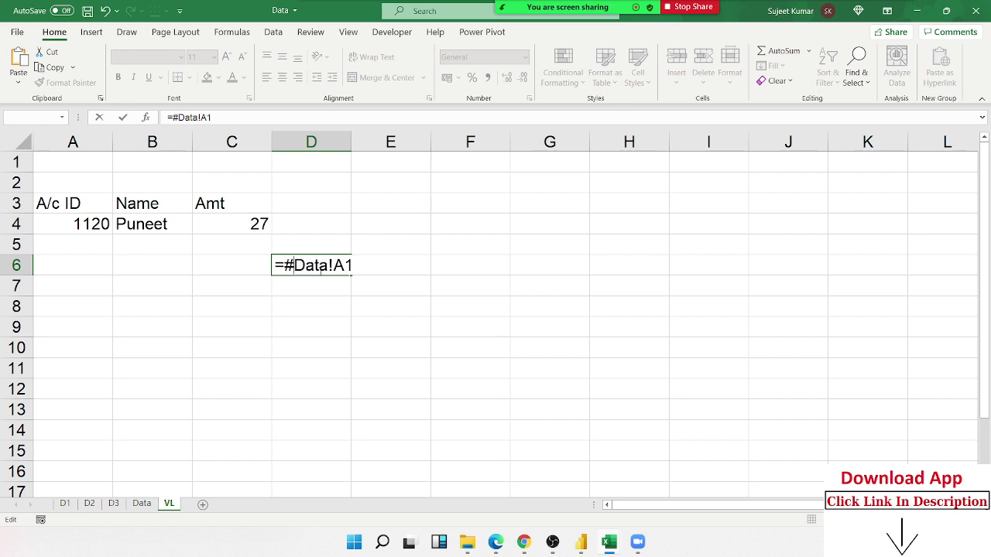
{"action": "type", "text": "hy"}
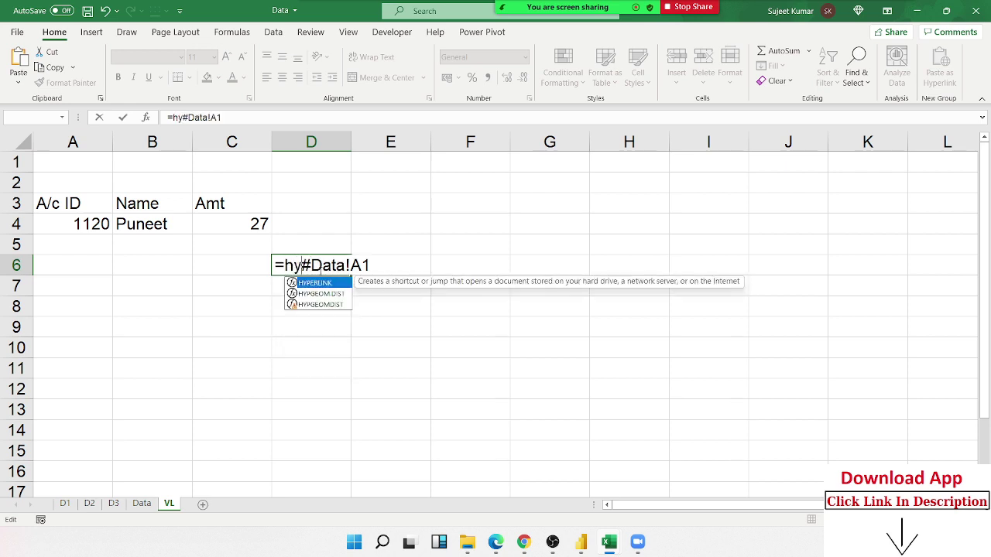
{"action": "key", "text": "Tab"}
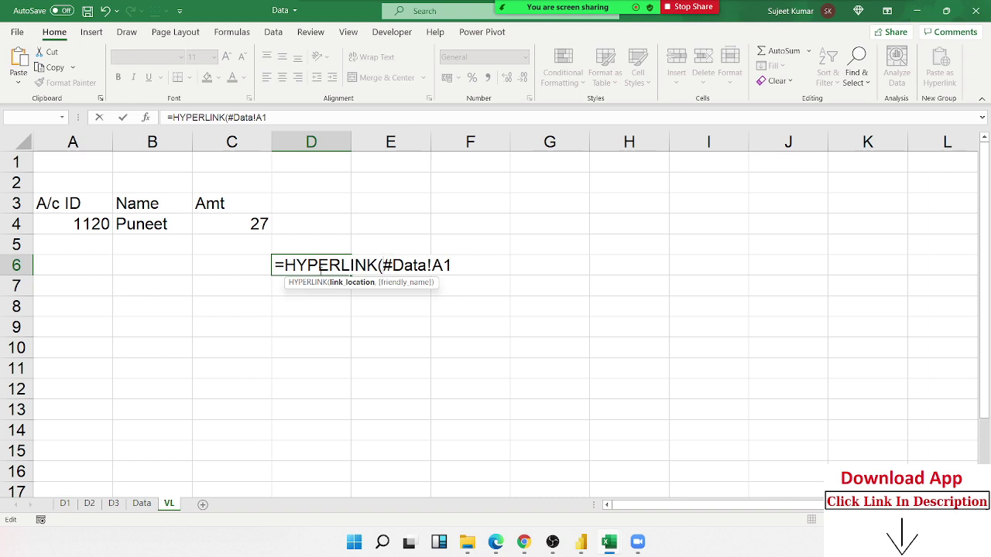
{"action": "type", "text": "\""}
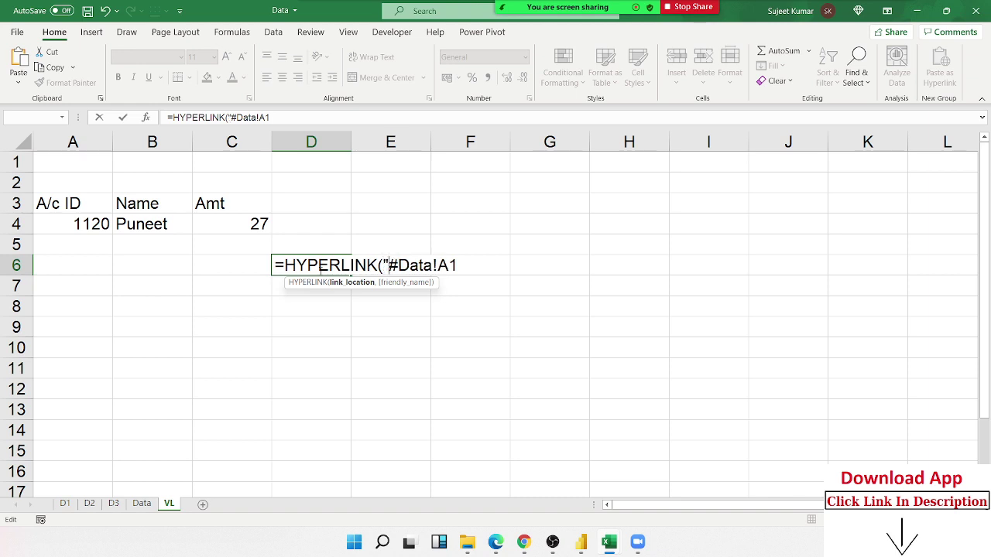
{"action": "key", "text": "Right"}
{"action": "type", "text": "\"&"}
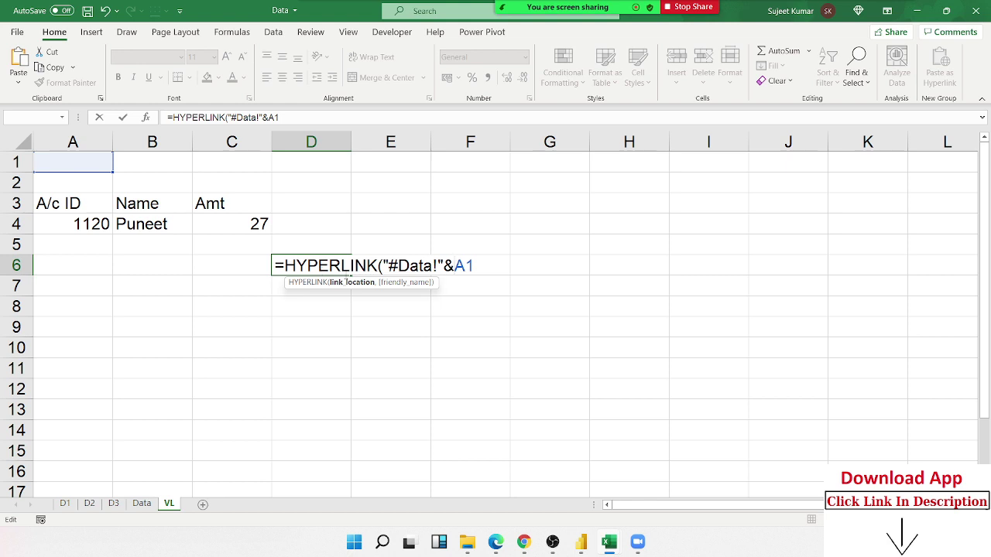
{"action": "key", "text": "BackSpace"}
{"action": "key", "text": "BackSpace"}
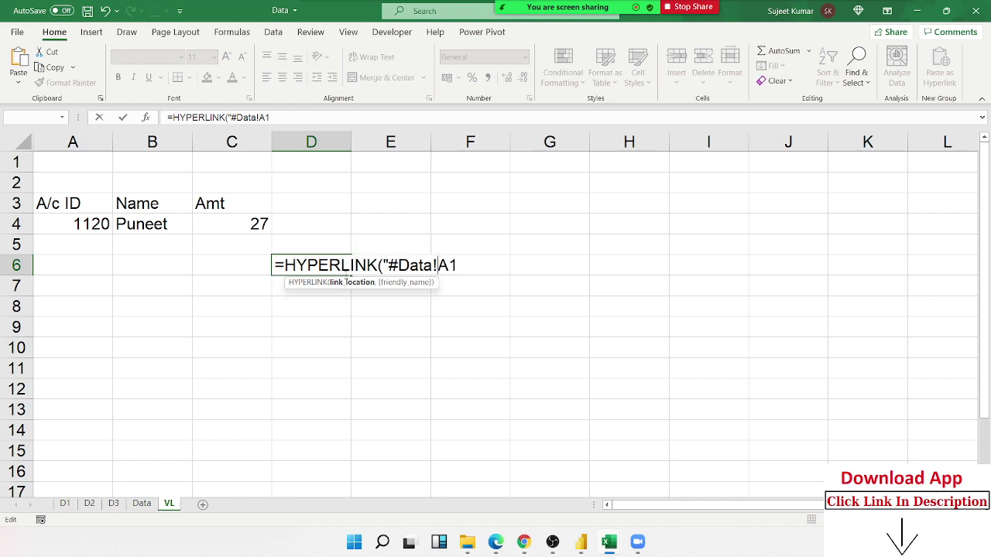
{"action": "type", "text": "\""}
{"action": "type", "text": ","}
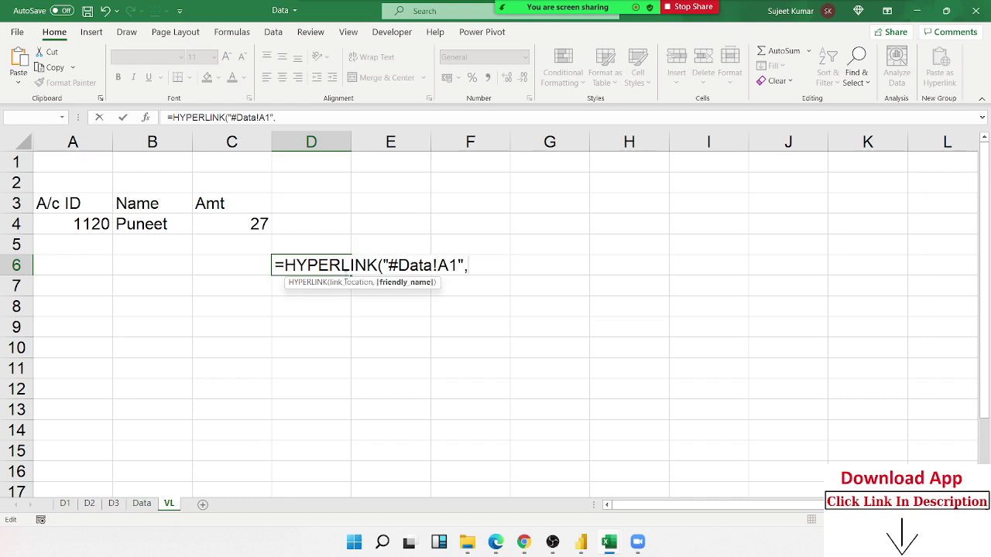
{"action": "type", "text": "\"Cli"}
{"action": "type", "text": "ck"}
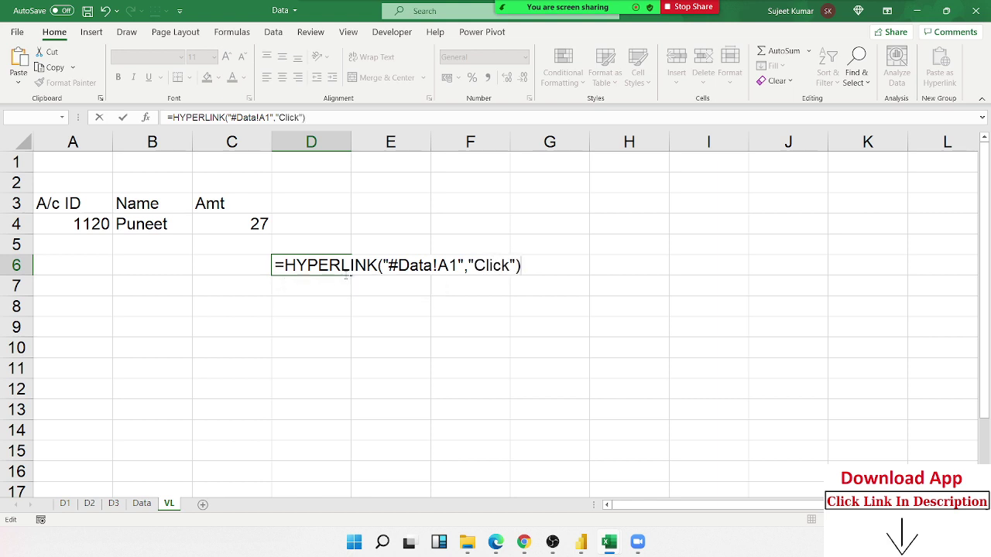
{"action": "key", "text": "Return"}
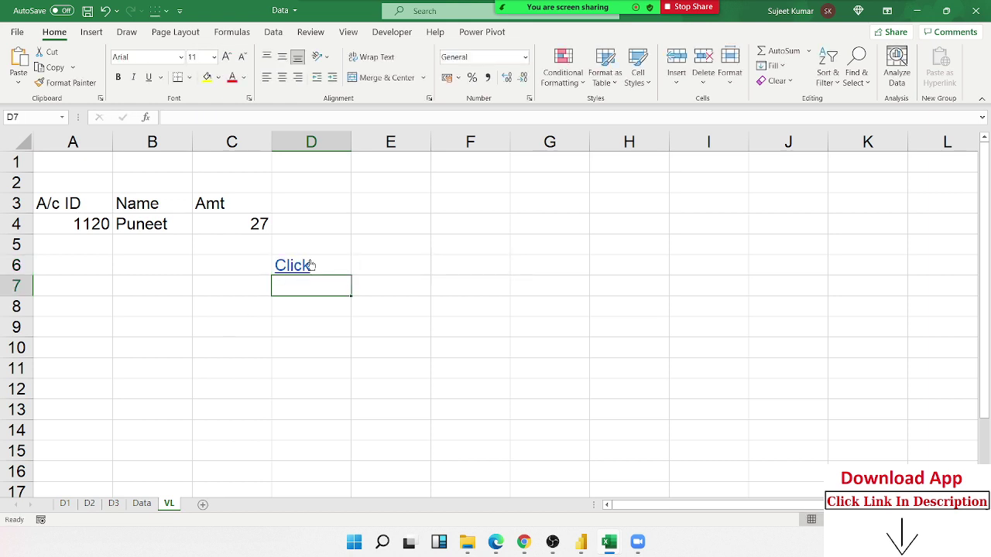
Test the Click link, then change its target to #Data!A10
{"action": "left_click", "coordinate": [302, 266]}
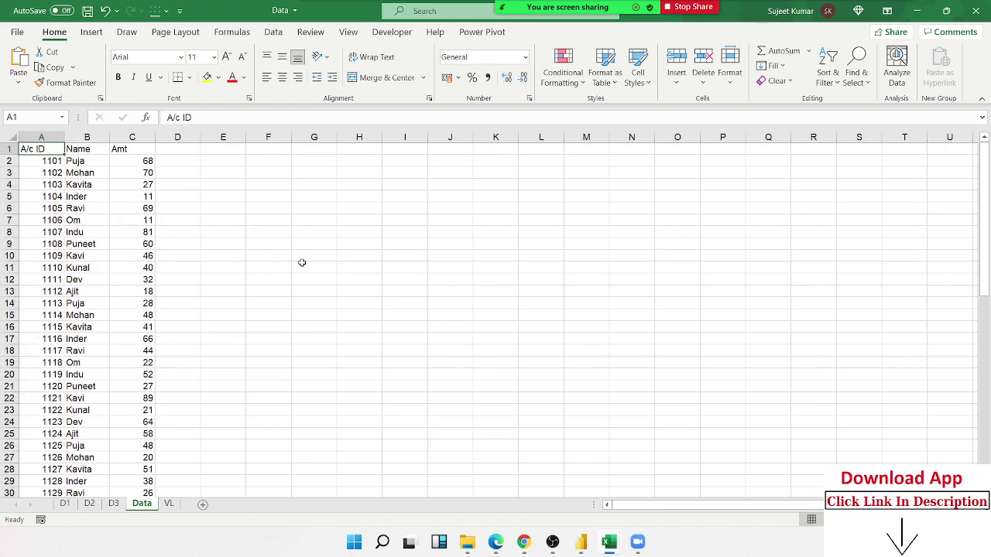
{"action": "left_click", "coordinate": [170, 505]}
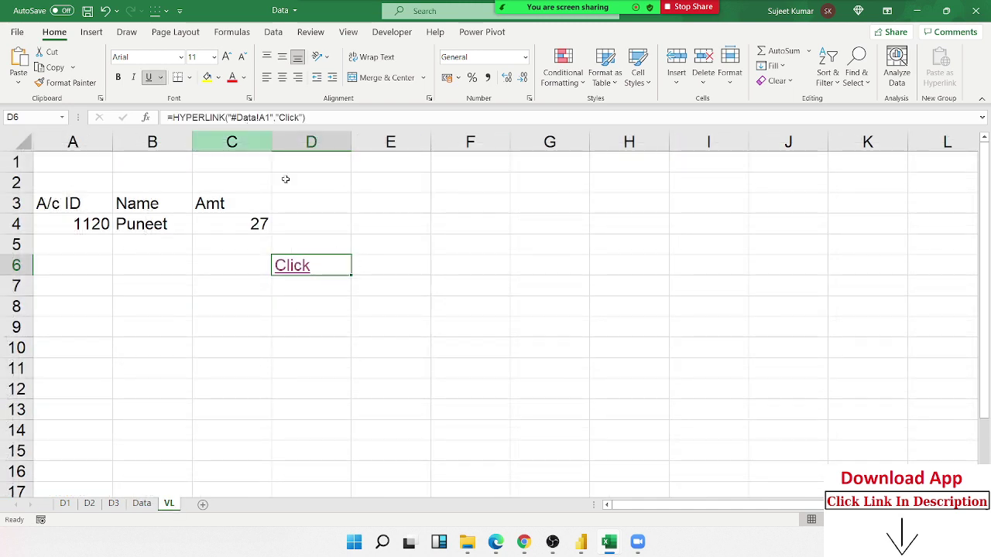
{"action": "double_click", "coordinate": [339, 266]}
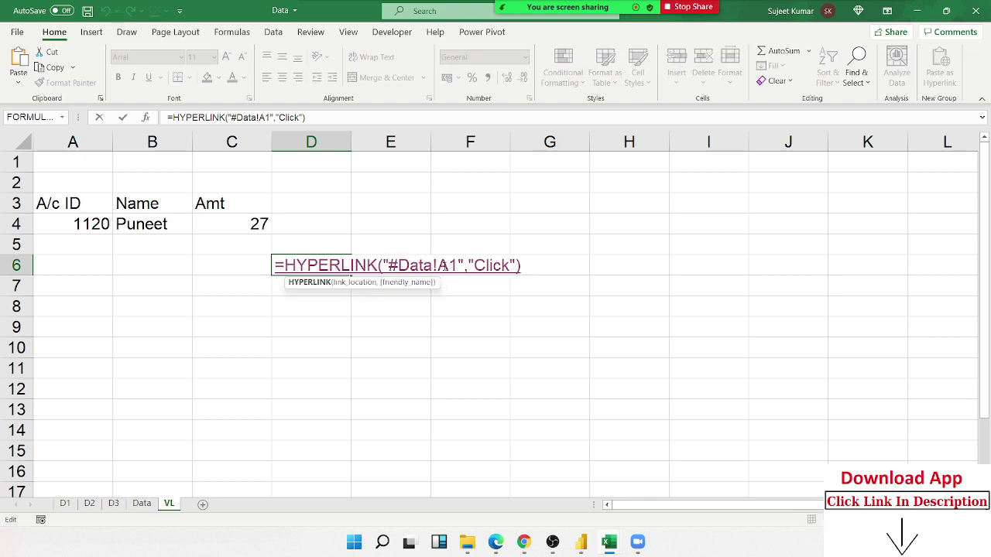
{"action": "left_click", "coordinate": [456, 266]}
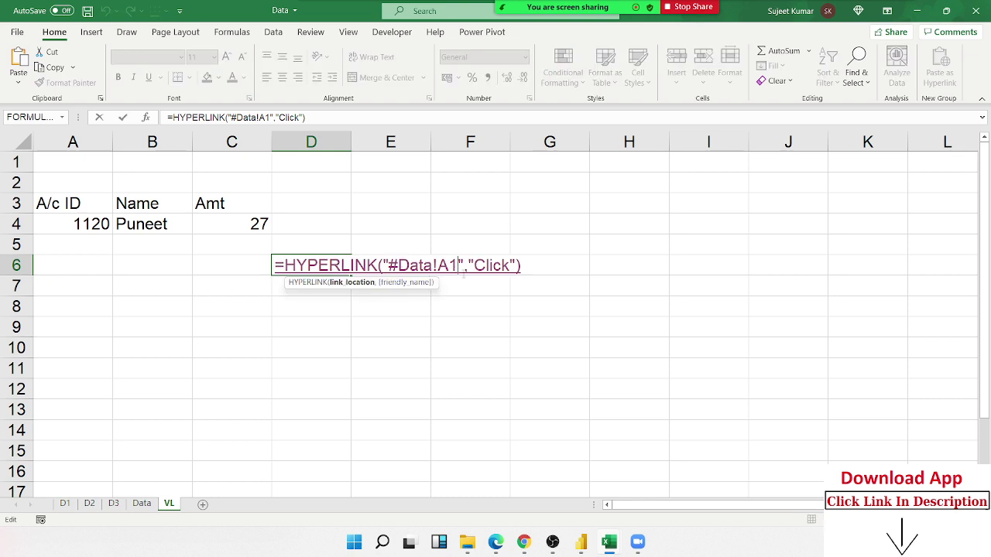
{"action": "type", "text": "0"}
{"action": "key", "text": "Return"}
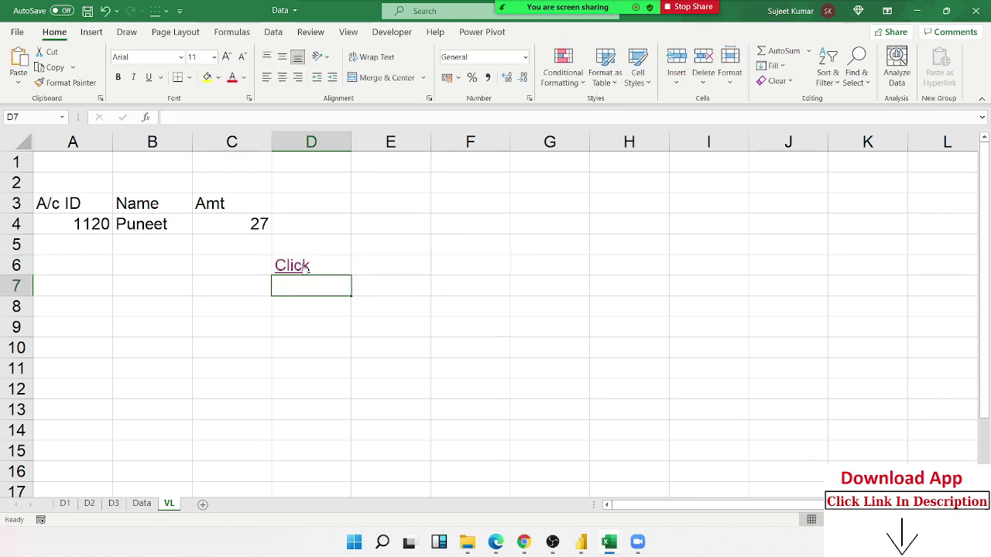
Confirm the link reaches Data!A10 and review the B4 and D6 formulas
{"action": "left_click", "coordinate": [302, 267]}
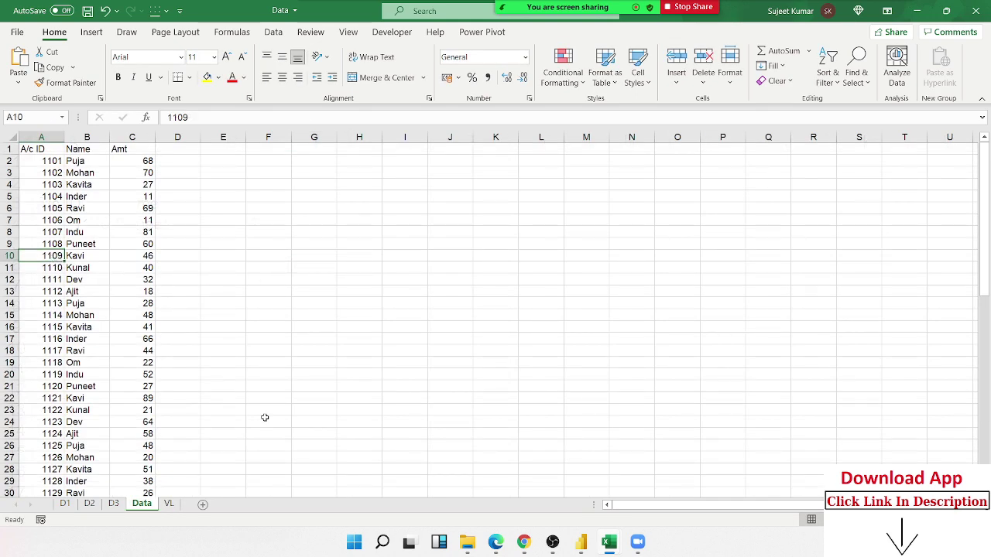
{"action": "left_click", "coordinate": [169, 503]}
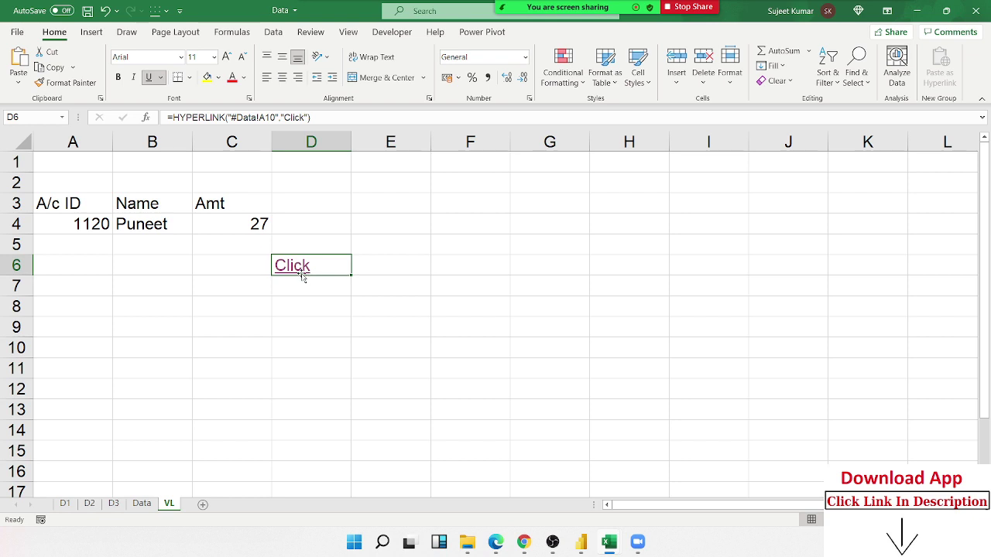
{"action": "left_click", "coordinate": [150, 229]}
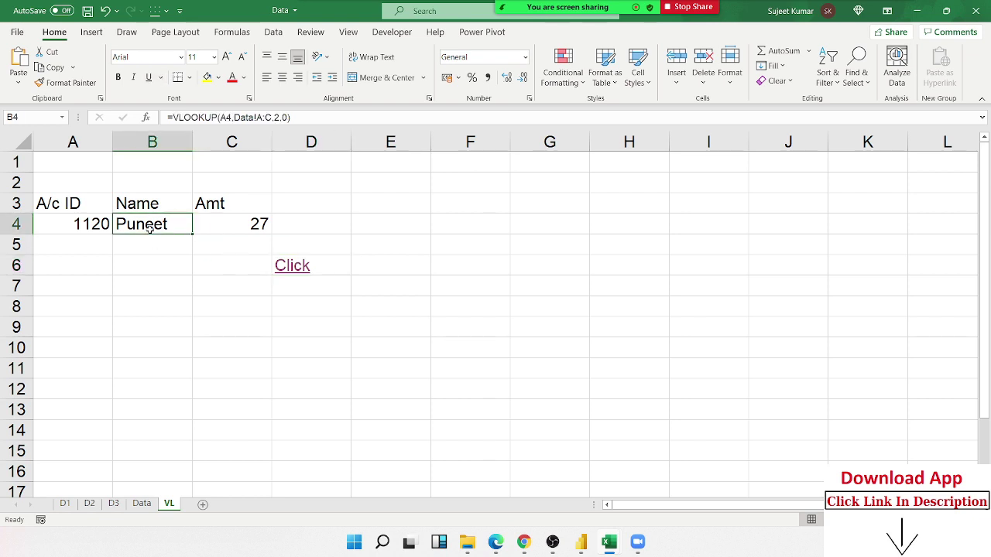
{"action": "left_click", "coordinate": [335, 271]}
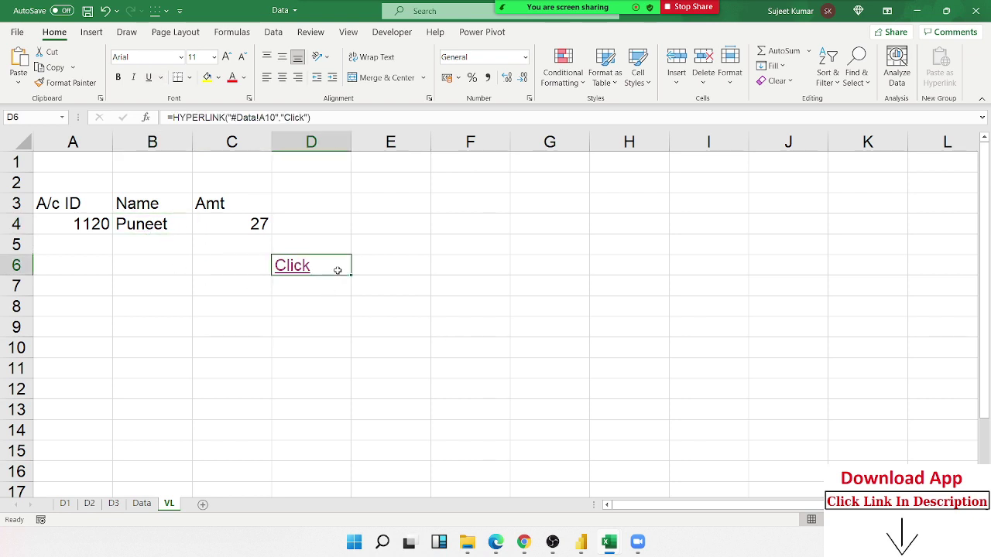
{"action": "left_click", "coordinate": [117, 251]}
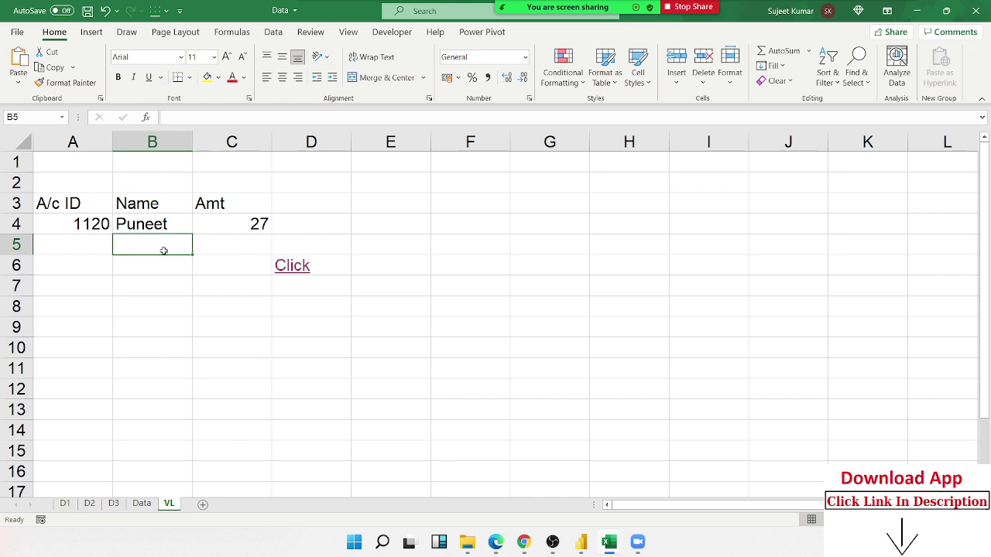
Enter =MATCH(A4,Data!A:A,0) in B5 to find account 1120's row (21) on the Data sheet
{"action": "key", "text": "Up"}
{"action": "key", "text": "Down"}
{"action": "type", "text": "=ma"}
{"action": "key", "text": "Tab"}
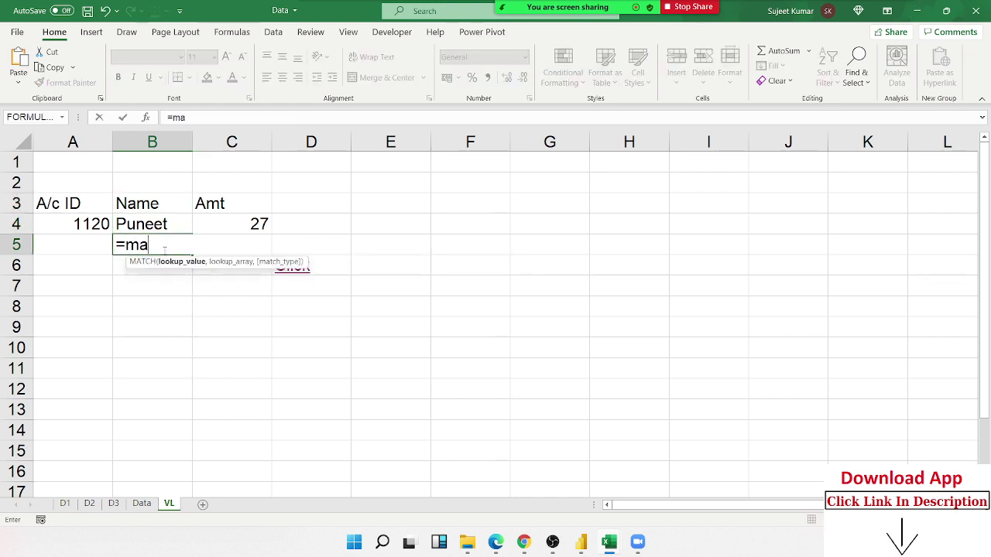
{"action": "key", "text": "Left"}
{"action": "key", "text": "Up"}
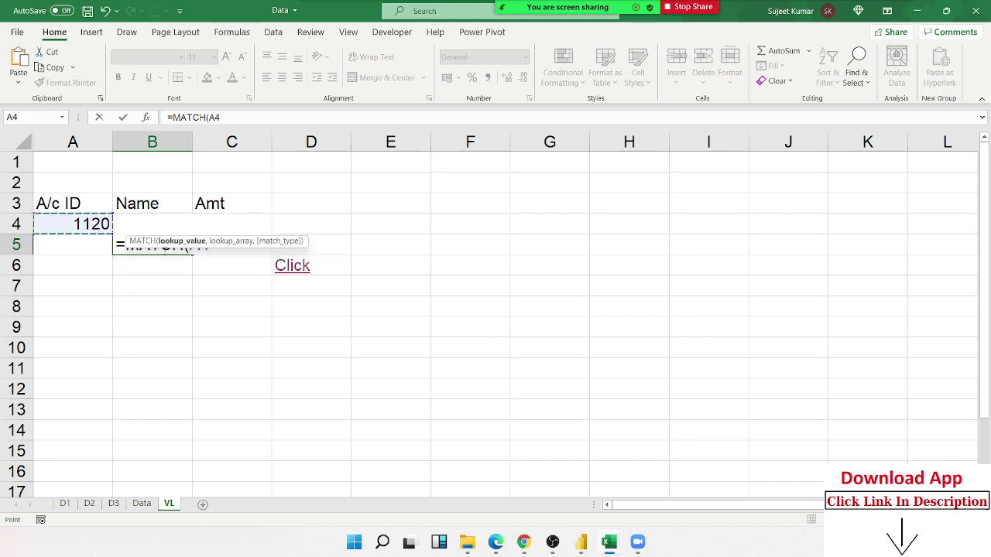
{"action": "type", "text": ","}
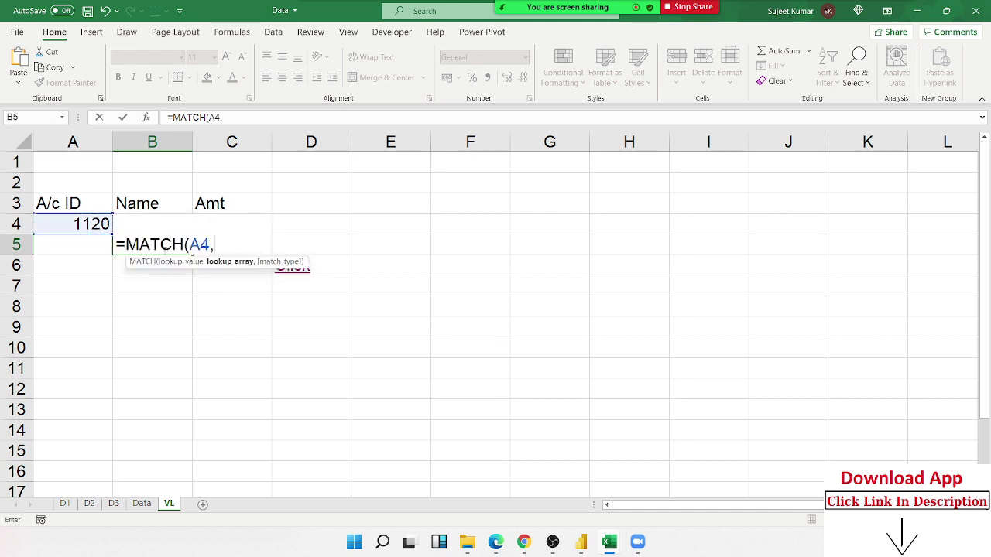
{"action": "left_click", "coordinate": [142, 504]}
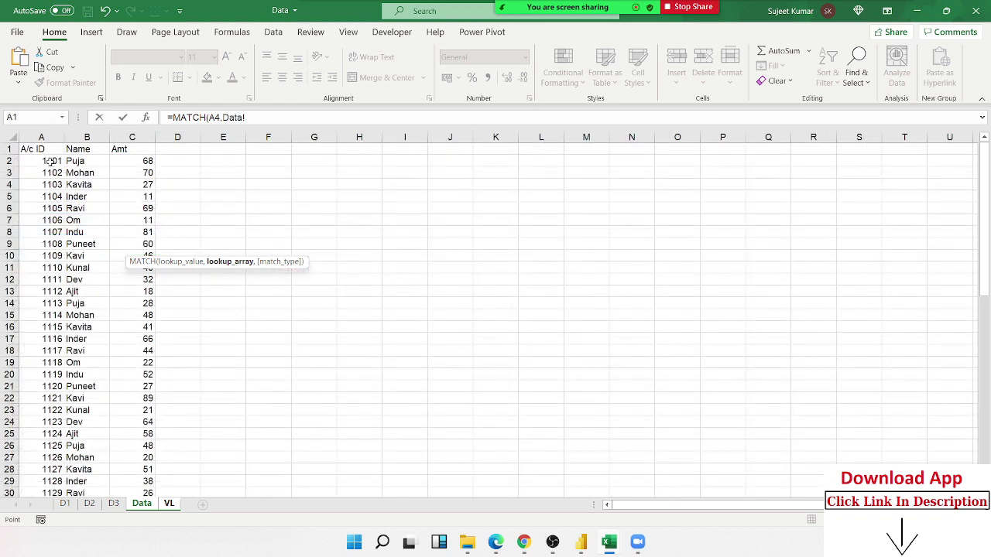
{"action": "left_click", "coordinate": [43, 149]}
{"action": "left_click", "coordinate": [43, 137]}
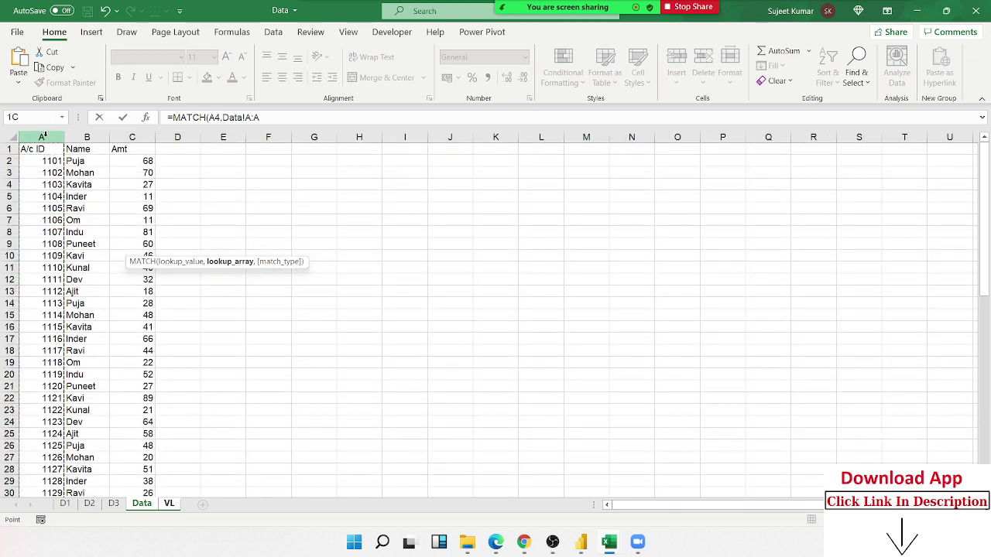
{"action": "type", "text": ",0"}
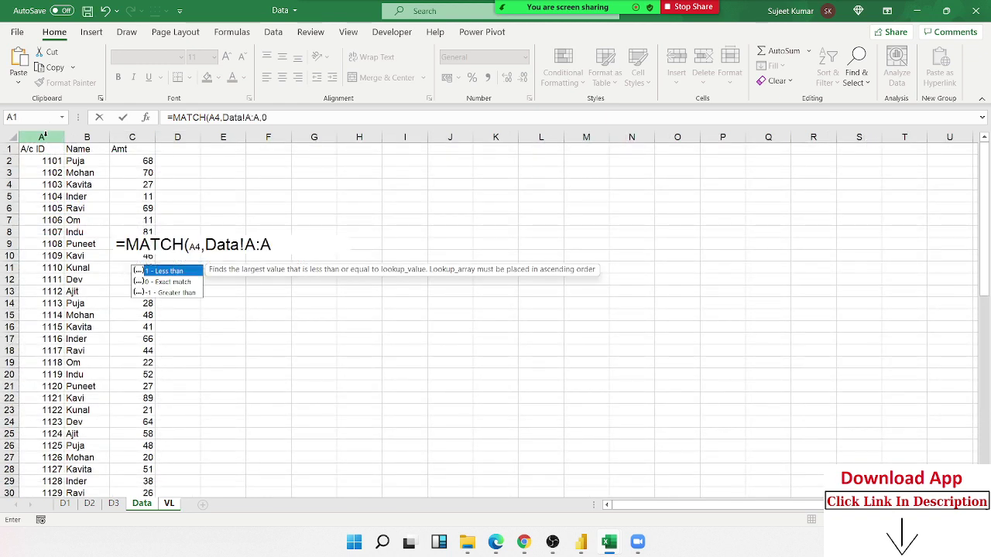
{"action": "key", "text": "Return"}
{"action": "key", "text": "Up"}
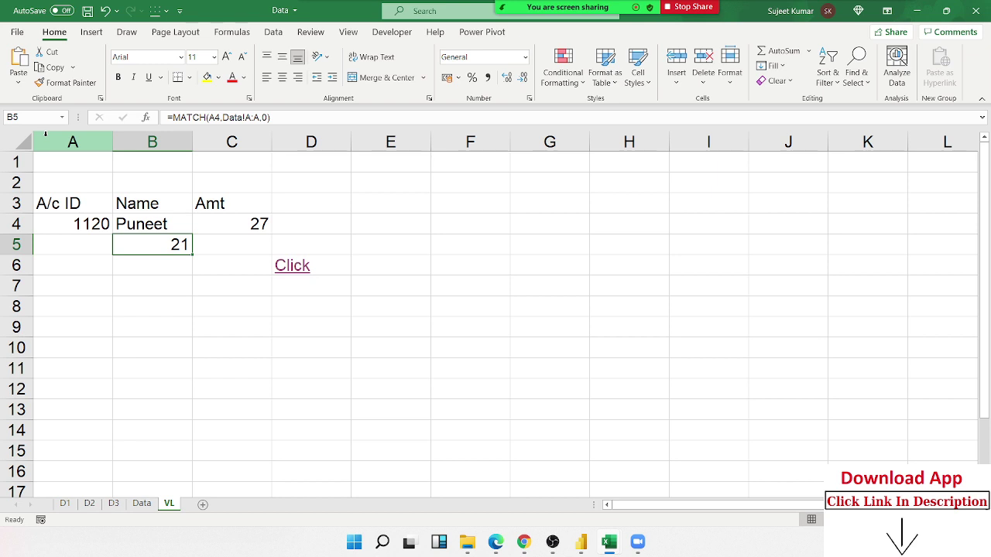
{"action": "key", "text": "Right"}
Enter =MATCH(B3,Data!1:1) in C5 to locate the Name header in the Data sheet's first row
{"action": "type", "text": "=ma"}
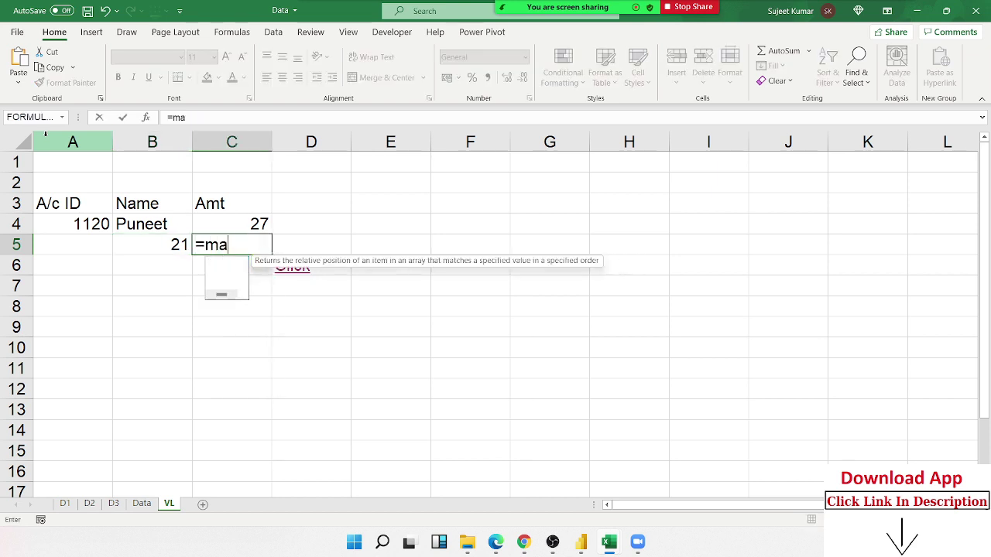
{"action": "type", "text": "t"}
{"action": "key", "text": "Tab"}
{"action": "key", "text": "Left"}
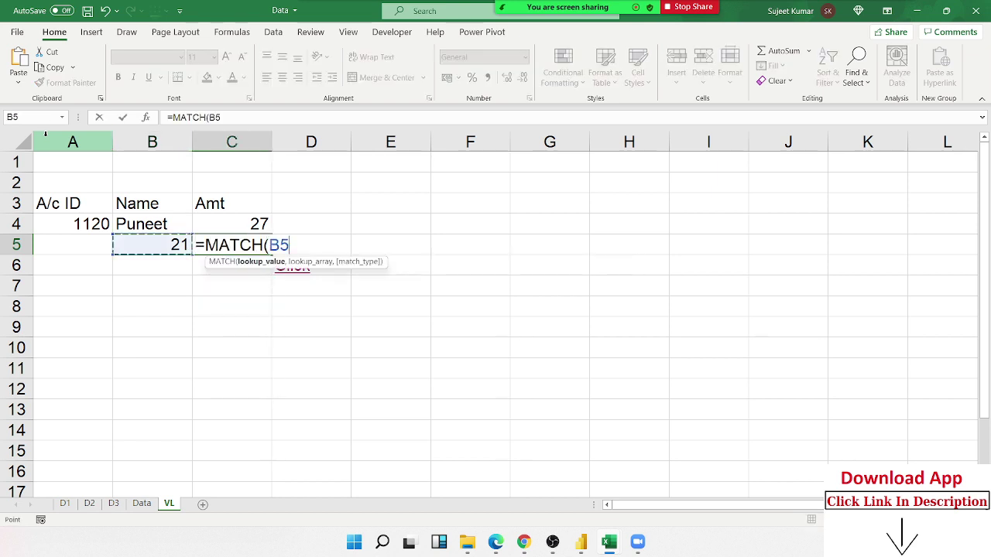
{"action": "key", "text": "Left"}
{"action": "key", "text": "Up"}
{"action": "key", "text": "Up"}
{"action": "key", "text": "Right"}
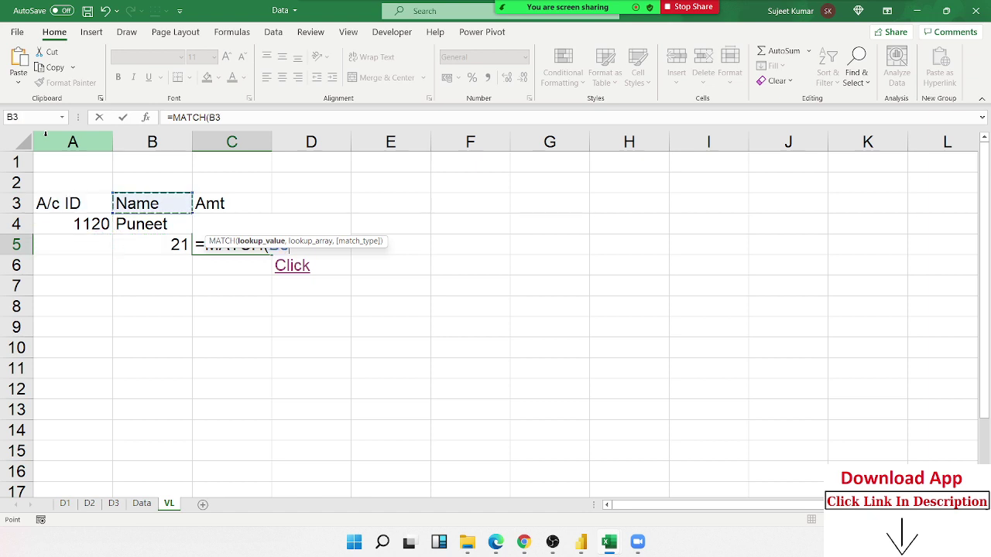
{"action": "type", "text": ","}
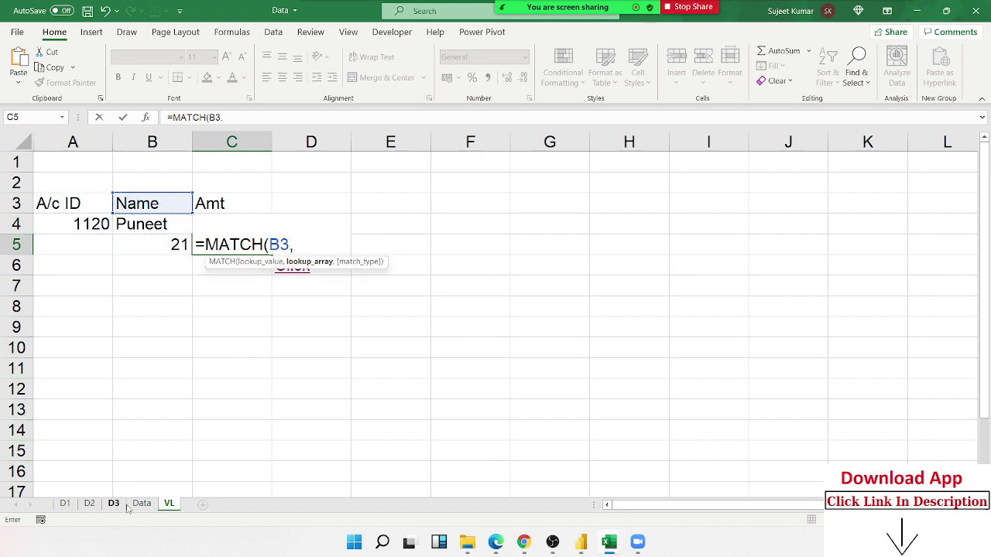
{"action": "left_click", "coordinate": [132, 503]}
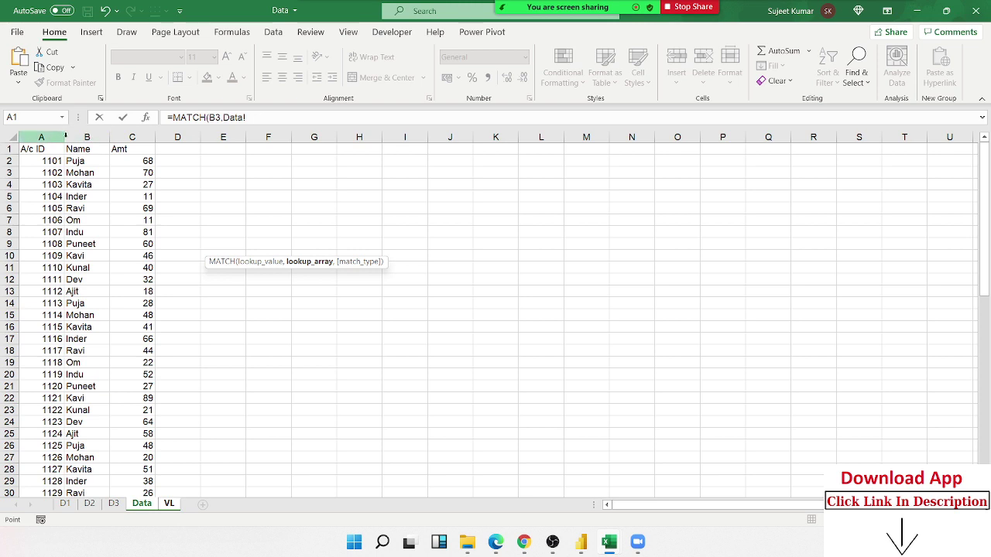
{"action": "left_click", "coordinate": [13, 149]}
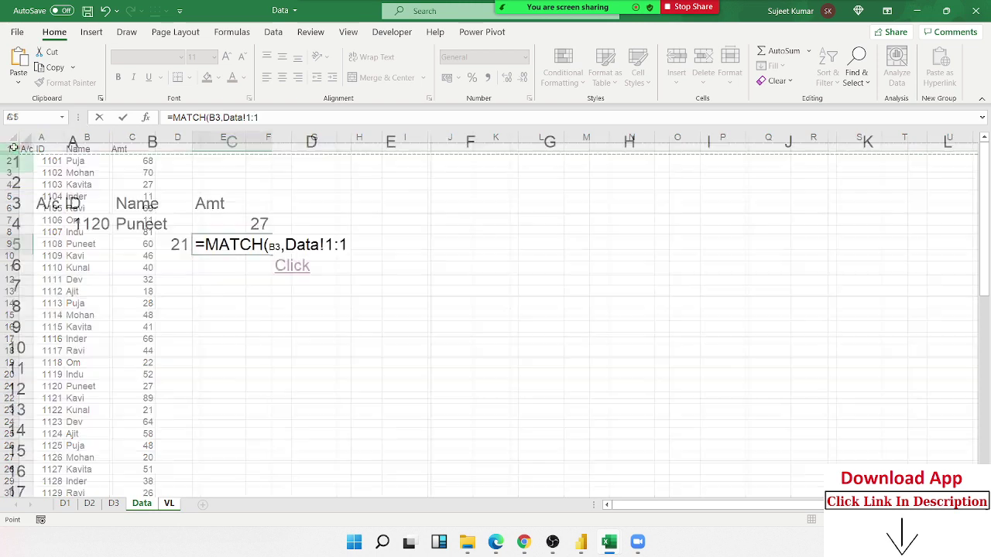
{"action": "key", "text": "Return"}
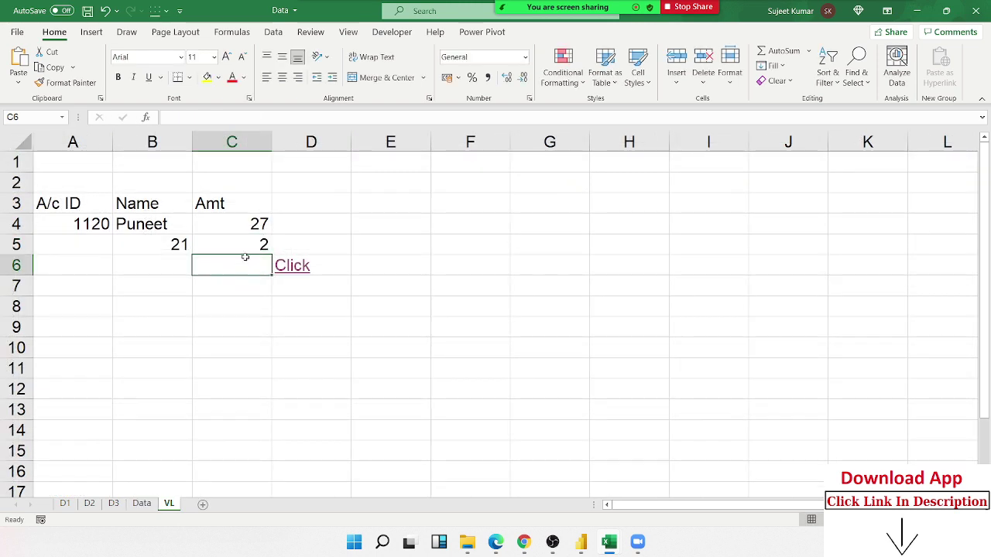
Add the 0 exact-match argument to C5's MATCH formula so it returns 2
{"action": "left_click", "coordinate": [256, 244]}
{"action": "double_click", "coordinate": [252, 244]}
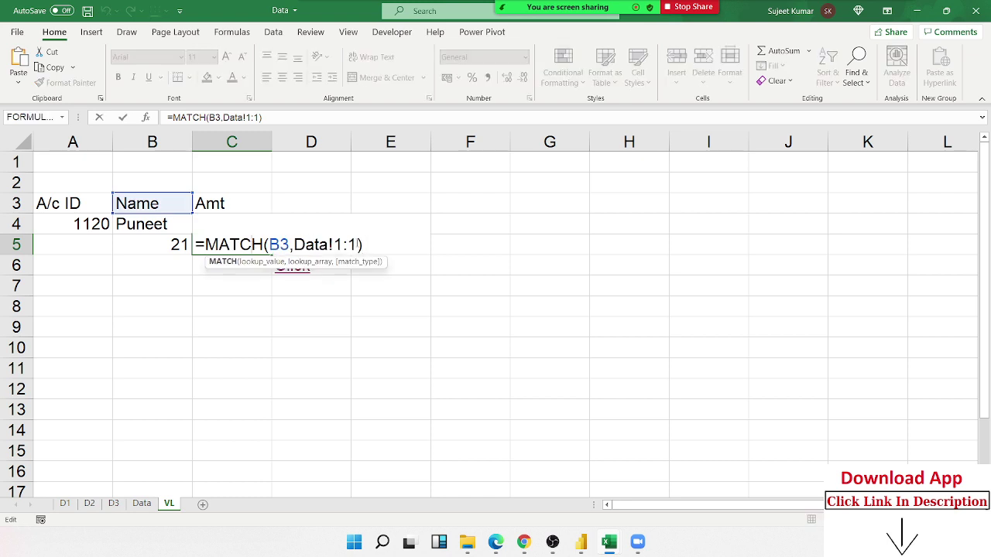
{"action": "left_click", "coordinate": [359, 245]}
{"action": "type", "text": ",0"}
{"action": "key", "text": "Return"}
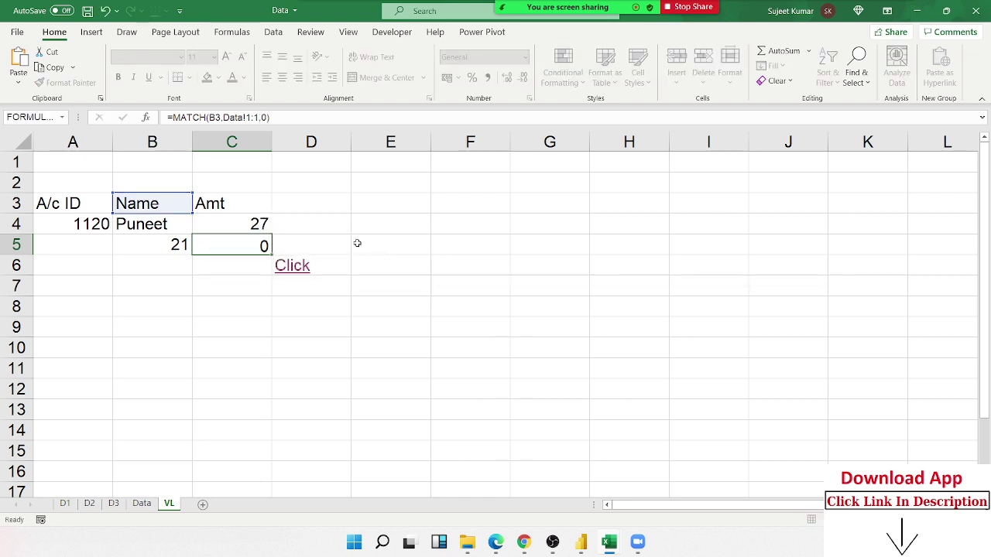
{"action": "left_click", "coordinate": [260, 247]}
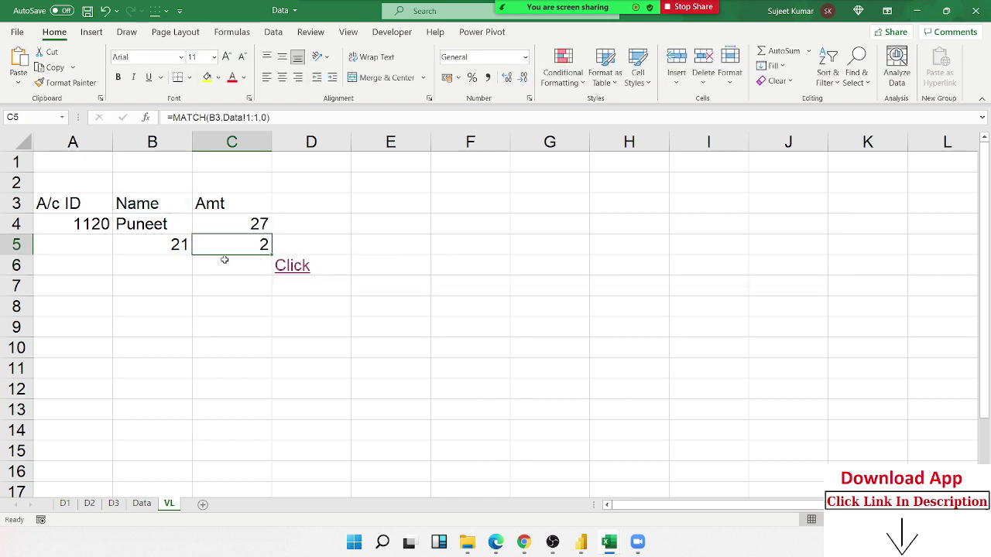
{"action": "left_click", "coordinate": [197, 261]}
Move the Click hyperlink from D6 to F6
{"action": "left_click", "coordinate": [346, 267]}
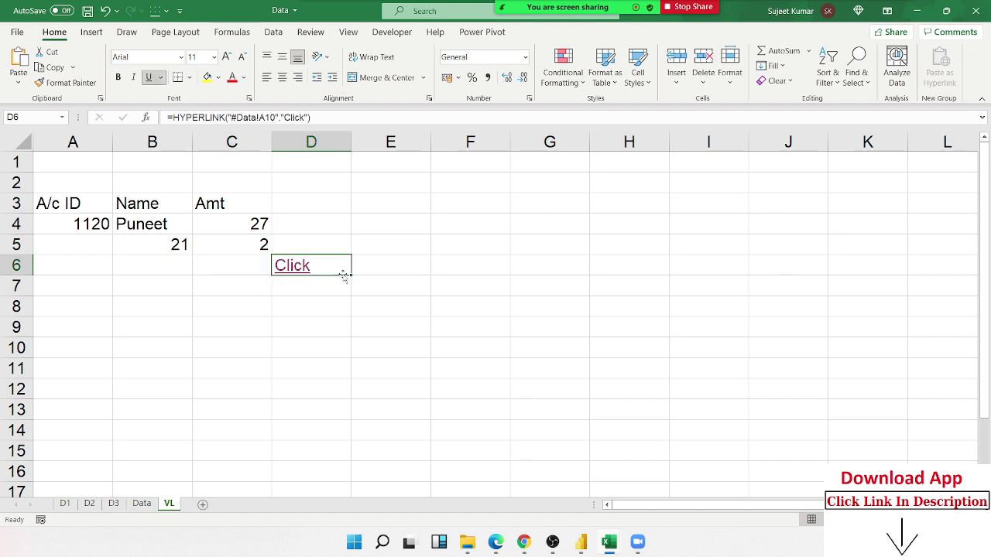
{"action": "left_click_drag", "start_coordinate": [350, 268], "coordinate": [462, 277]}
{"action": "left_click", "coordinate": [269, 264]}
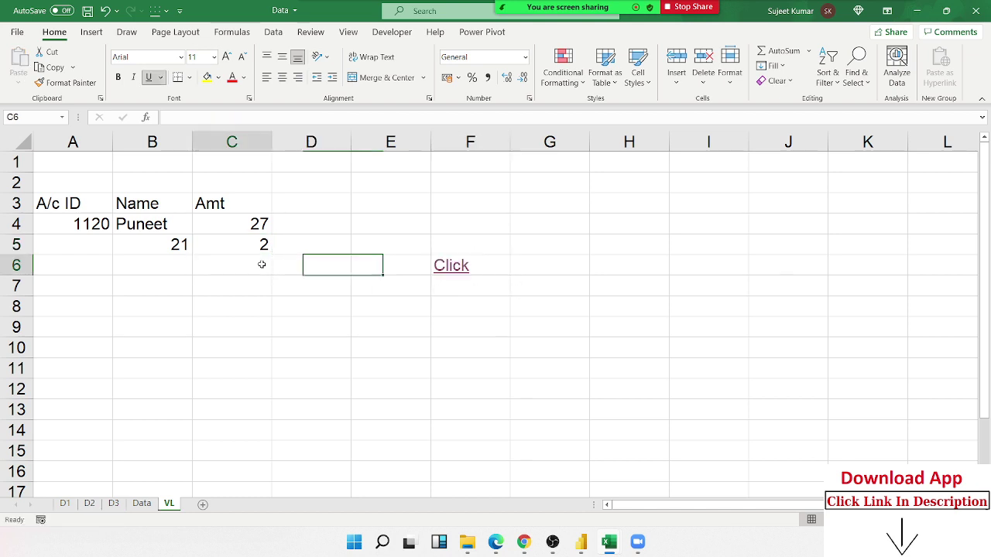
Enter =ADDRESS(B5,C5,,,"Data") in D5 to build the address Data!$B$21
{"action": "left_click", "coordinate": [318, 248]}
{"action": "type", "text": "=a"}
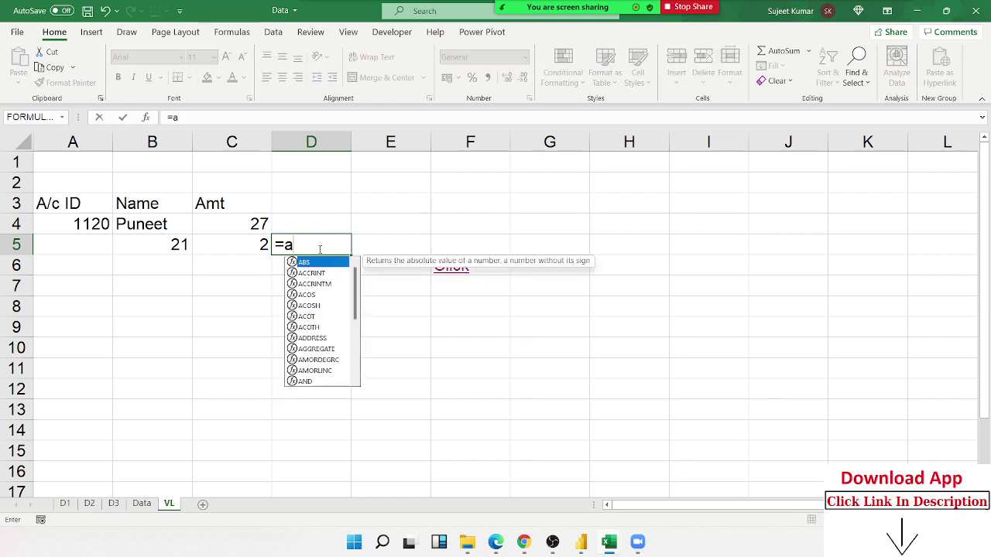
{"action": "type", "text": "dd"}
{"action": "key", "text": "Tab"}
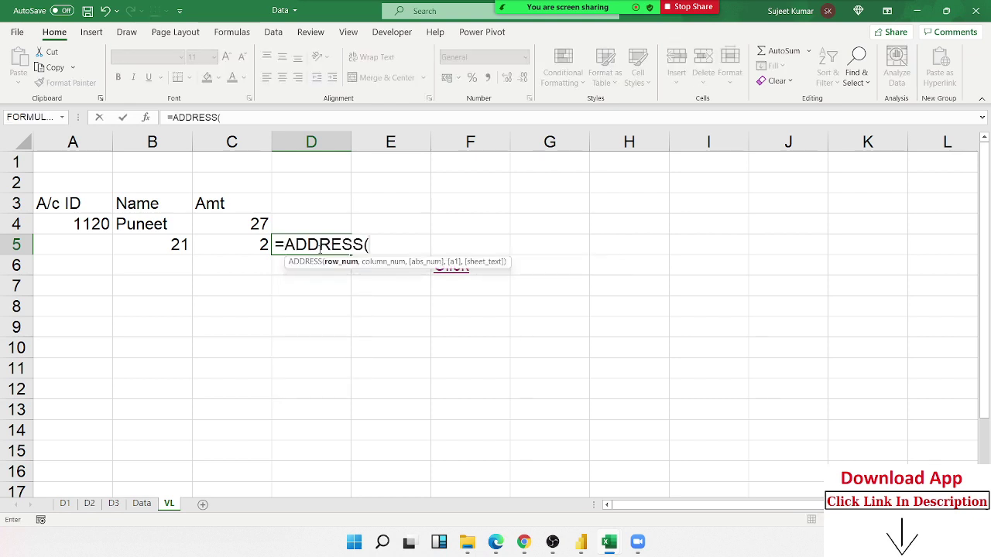
{"action": "key", "text": "Left"}
{"action": "key", "text": "Left"}
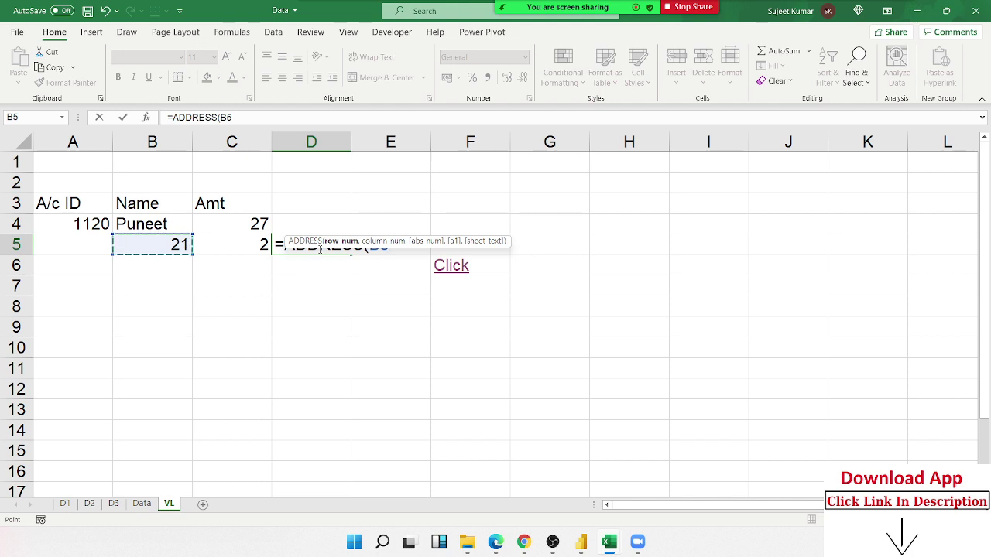
{"action": "type", "text": ","}
{"action": "key", "text": "Left"}
{"action": "type", "text": ","}
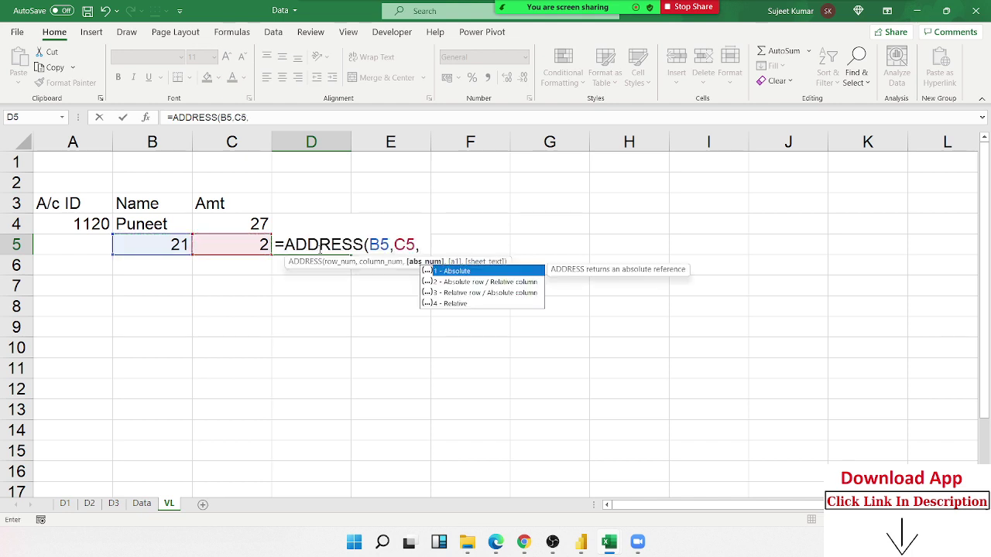
{"action": "type", "text": "\""}
{"action": "type", "text": "Da"}
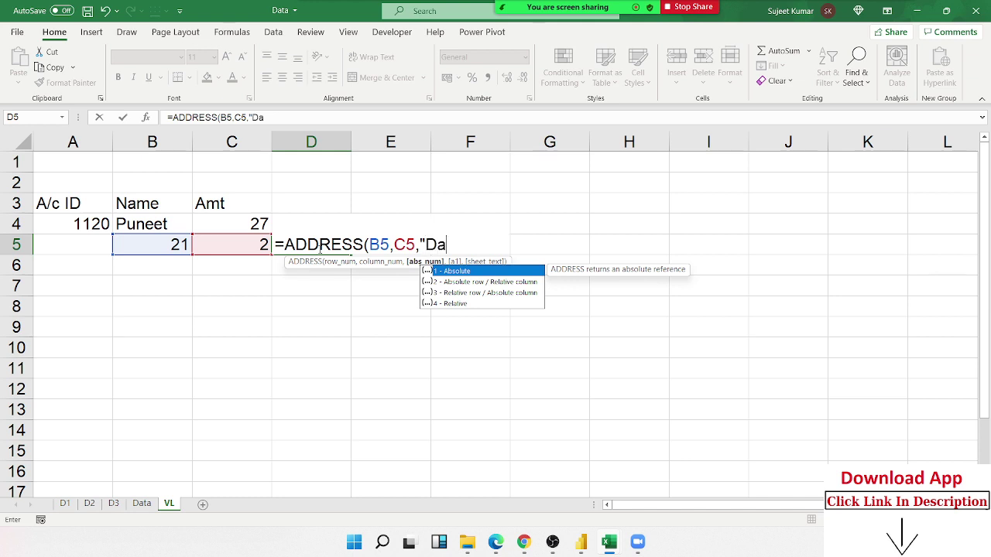
{"action": "type", "text": "ta"}
{"action": "left_click", "coordinate": [421, 245]}
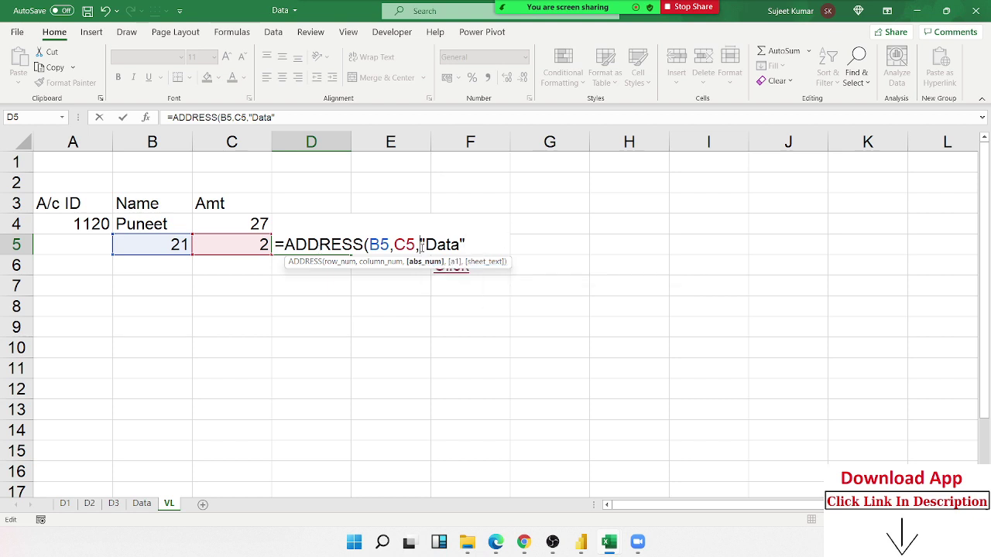
{"action": "type", "text": ","}
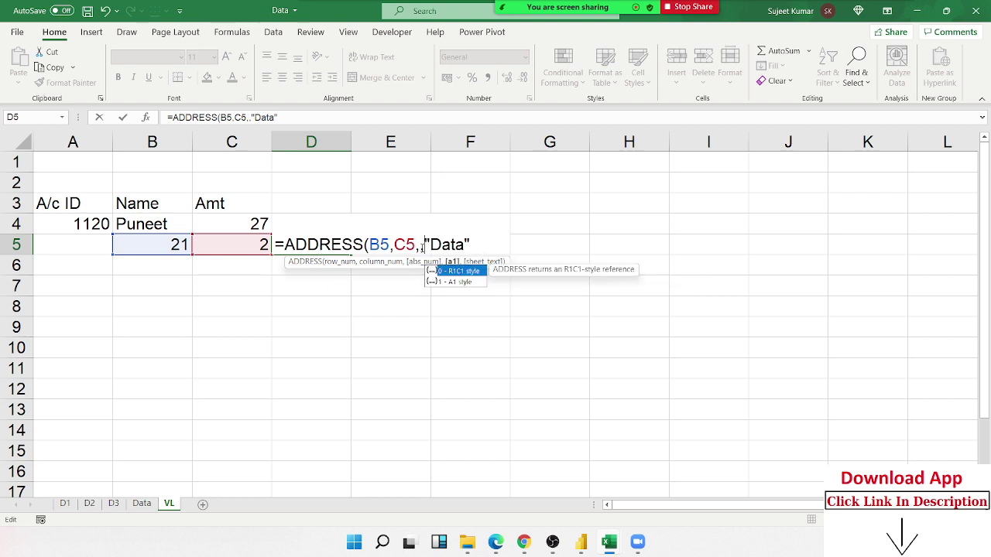
{"action": "type", "text": ","}
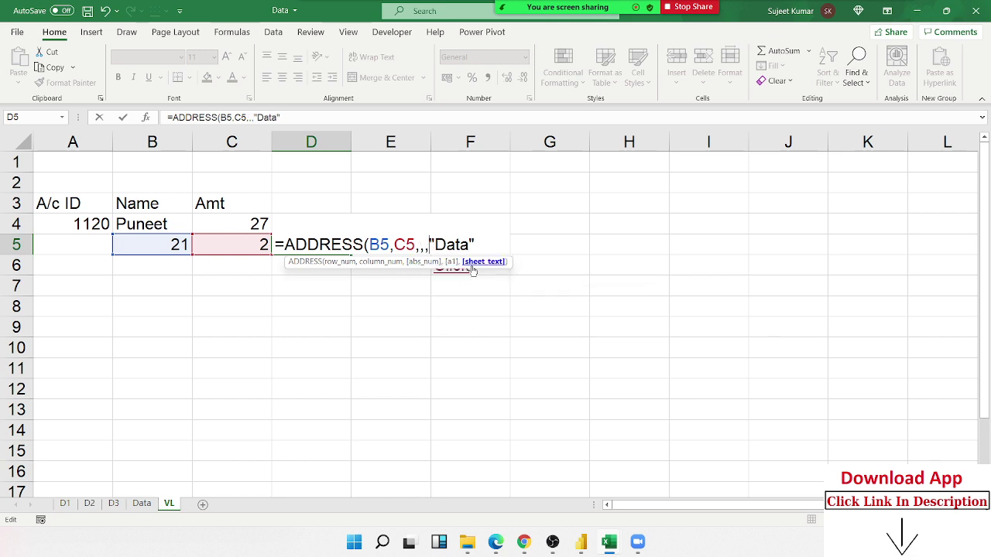
{"action": "key", "text": "Return"}
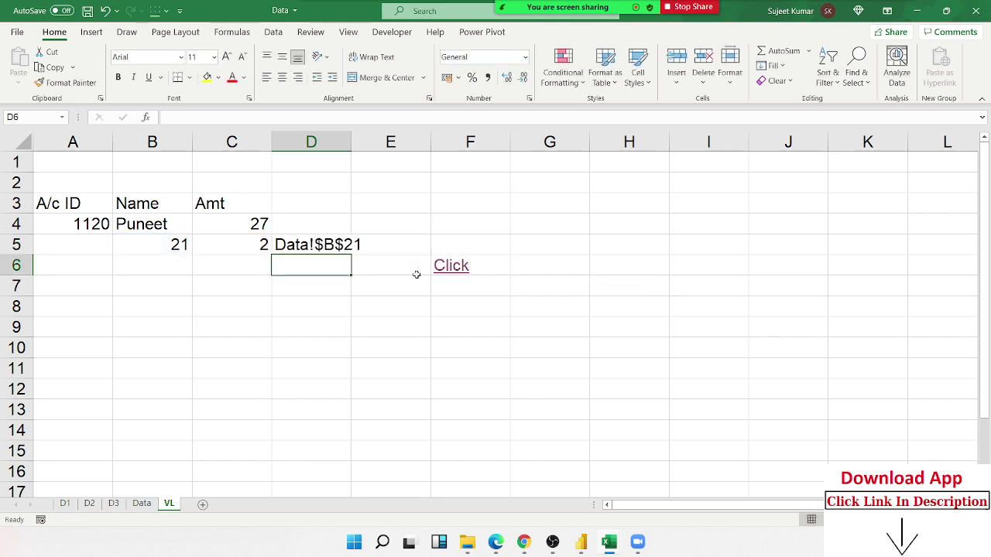
{"action": "key", "text": "Down"}
Widen column D and prefix D5's formula with "#"& so it shows #Data!$B$21
{"action": "double_click", "coordinate": [351, 141]}
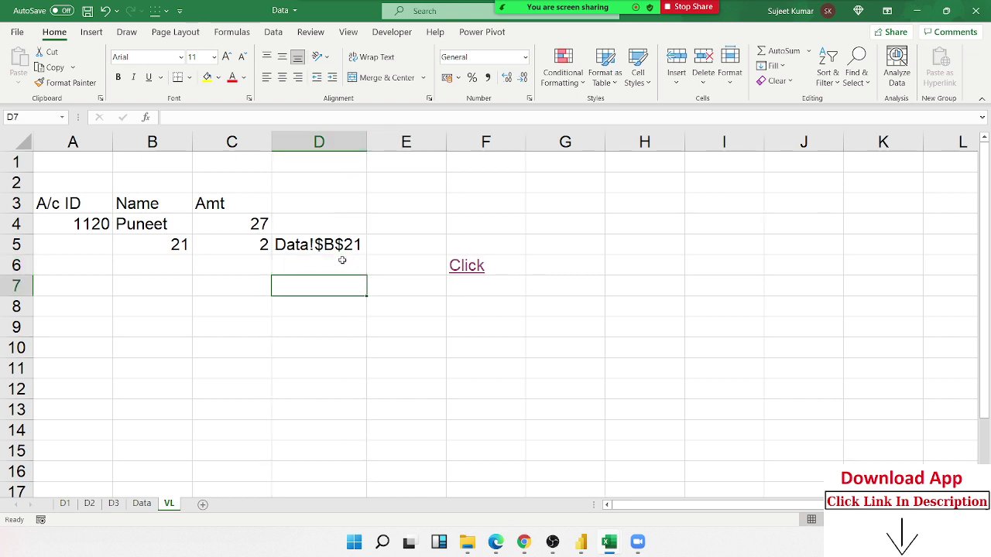
{"action": "left_click", "coordinate": [334, 246]}
{"action": "left_click", "coordinate": [172, 118]}
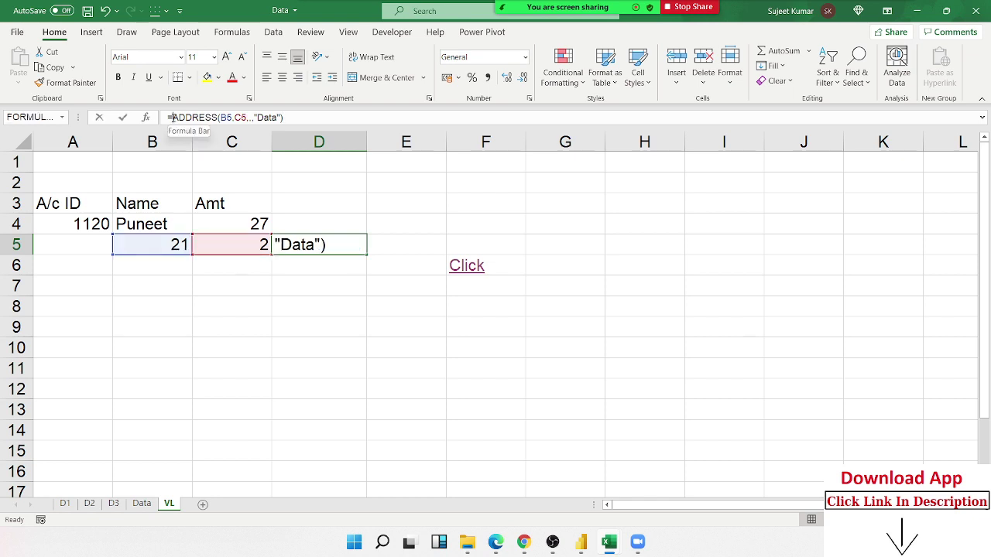
{"action": "type", "text": "\"#"}
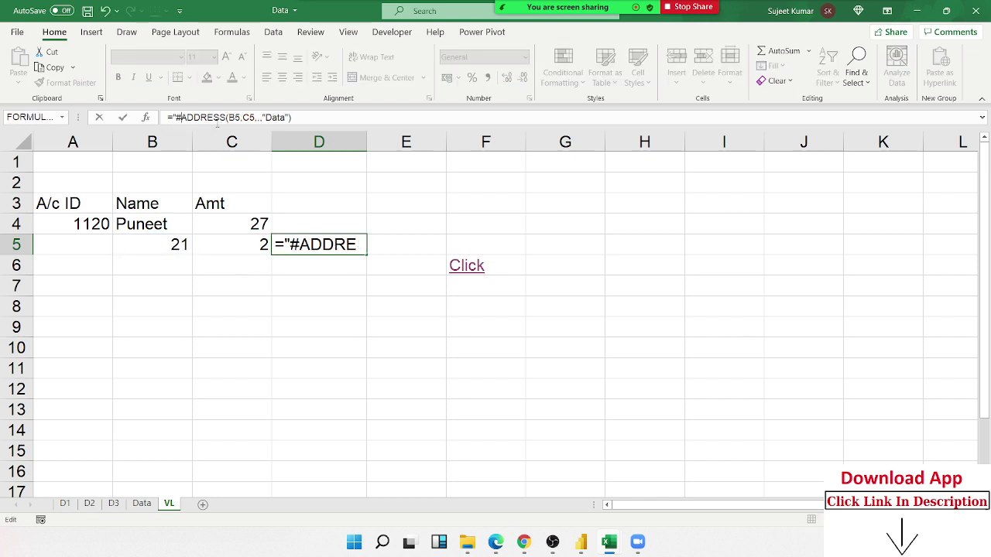
{"action": "type", "text": "\""}
{"action": "key", "text": "Return"}
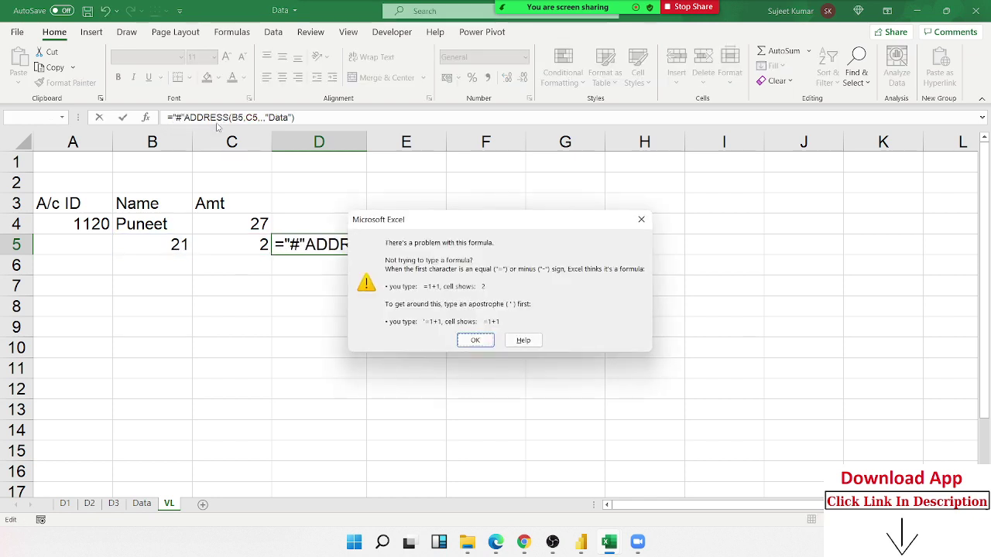
{"action": "key", "text": "Return"}
{"action": "key", "text": "Home"}
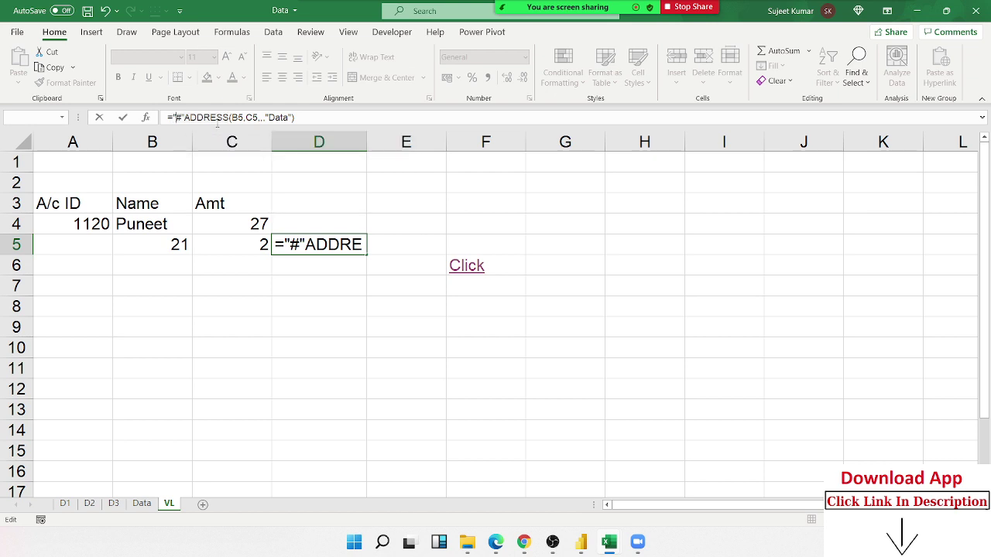
{"action": "type", "text": "&"}
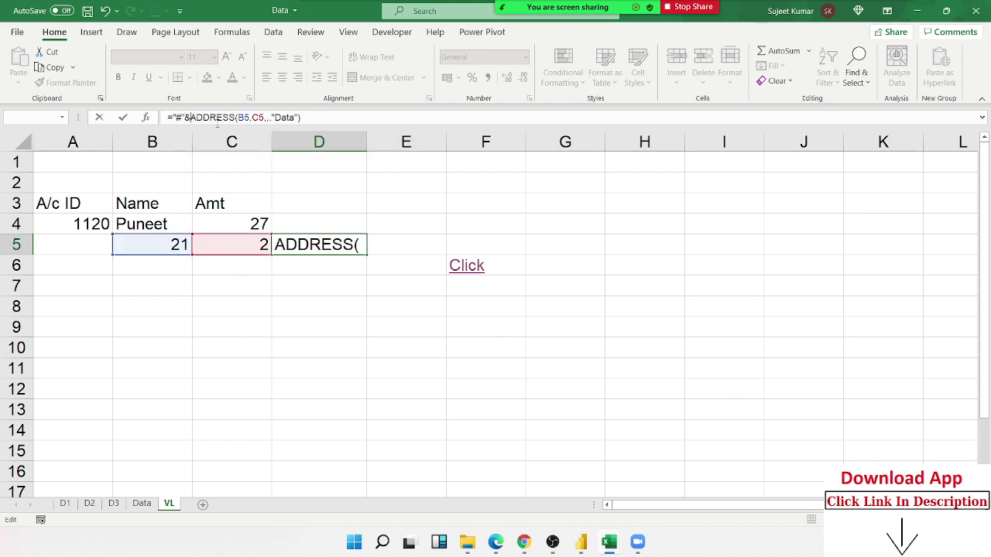
{"action": "key", "text": "Return"}
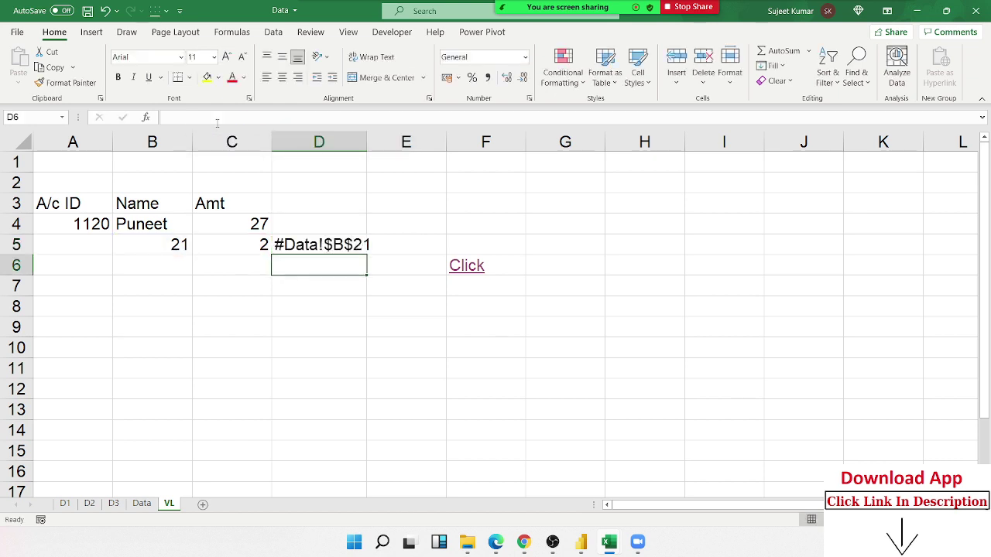
Enter =HYPERLINK(D5,B4) in D6 so it shows Puneet linking to D5's address
{"action": "type", "text": "=hy"}
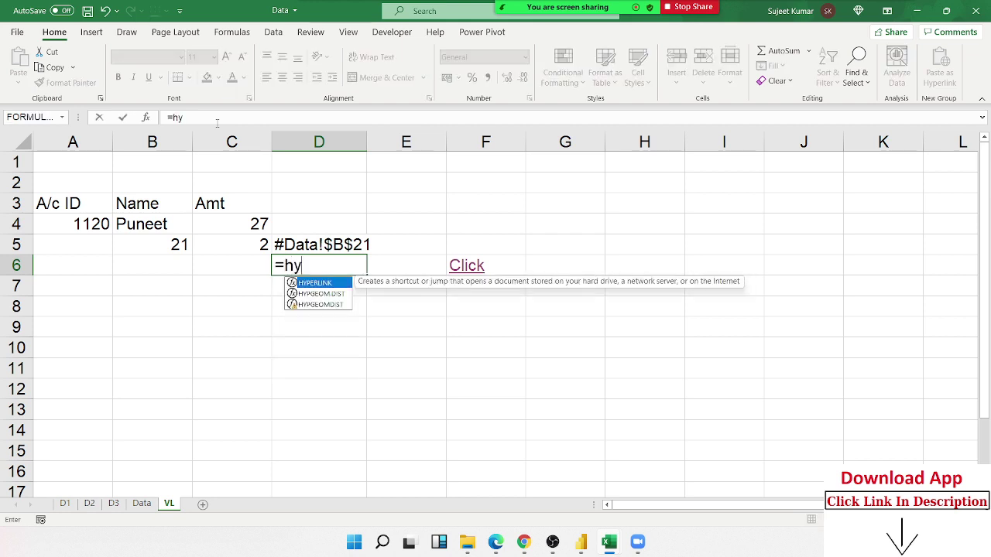
{"action": "key", "text": "Tab"}
{"action": "key", "text": "Up"}
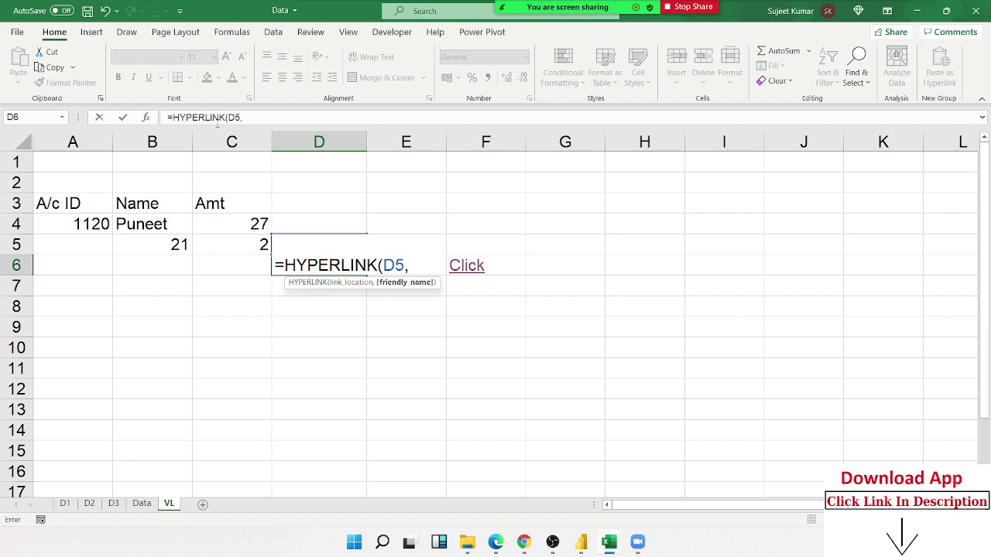
{"action": "left_click", "coordinate": [155, 221]}
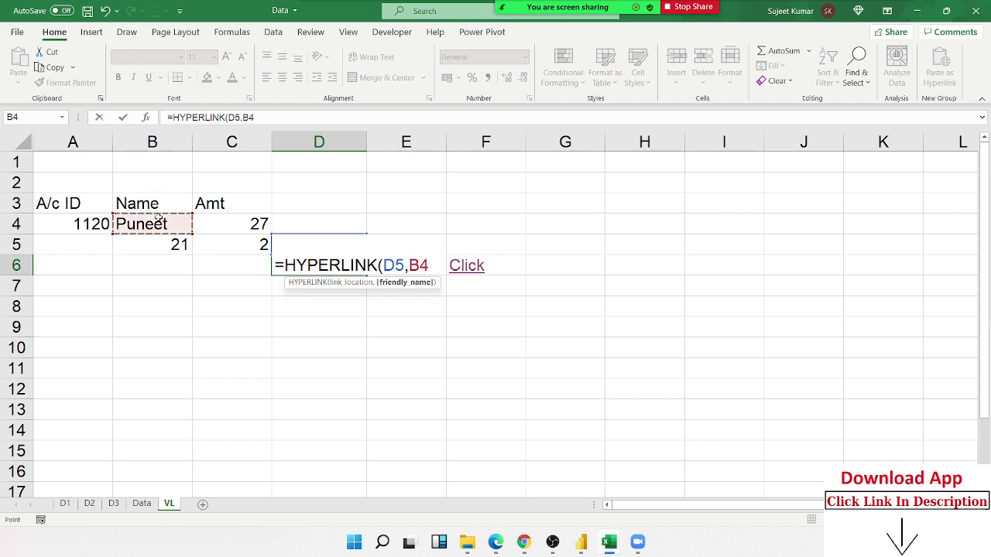
{"action": "key", "text": "Return"}
{"action": "left_click", "coordinate": [205, 349]}
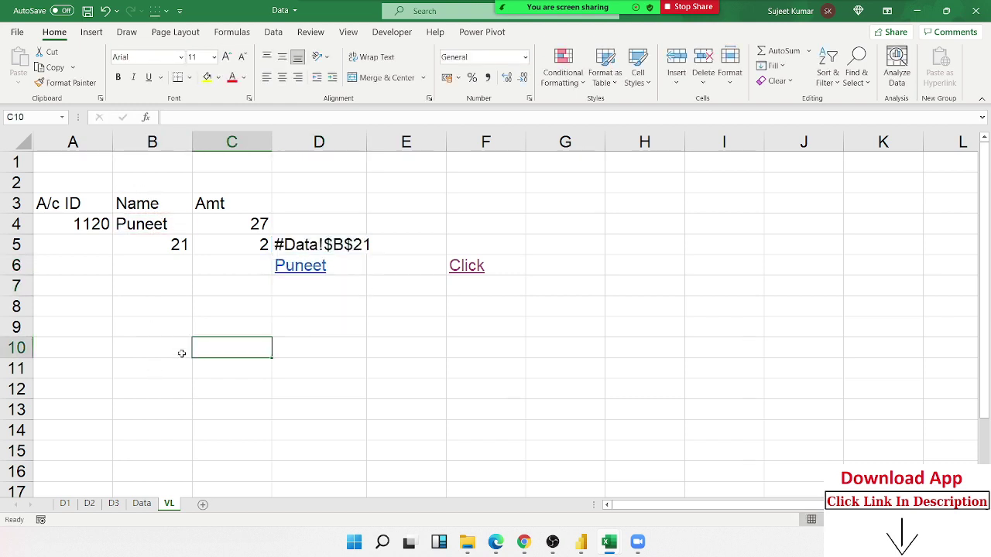
{"action": "left_click", "coordinate": [309, 271]}
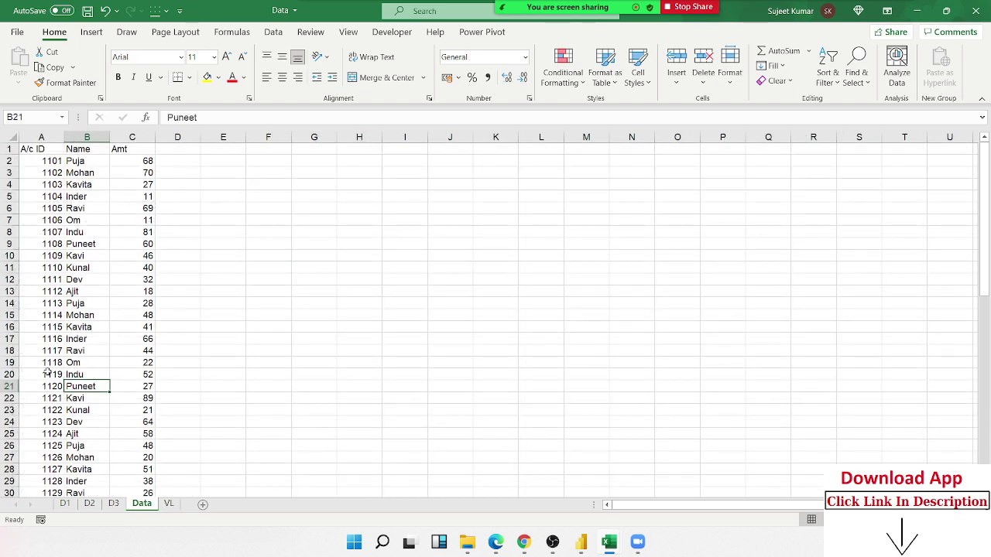
{"action": "left_click_drag", "start_coordinate": [37, 383], "coordinate": [133, 386]}
{"action": "scroll", "coordinate": [128, 403], "scroll_direction": "down", "scroll_amount": 8}
{"action": "scroll", "coordinate": [126, 402], "scroll_direction": "down", "scroll_amount": 14}
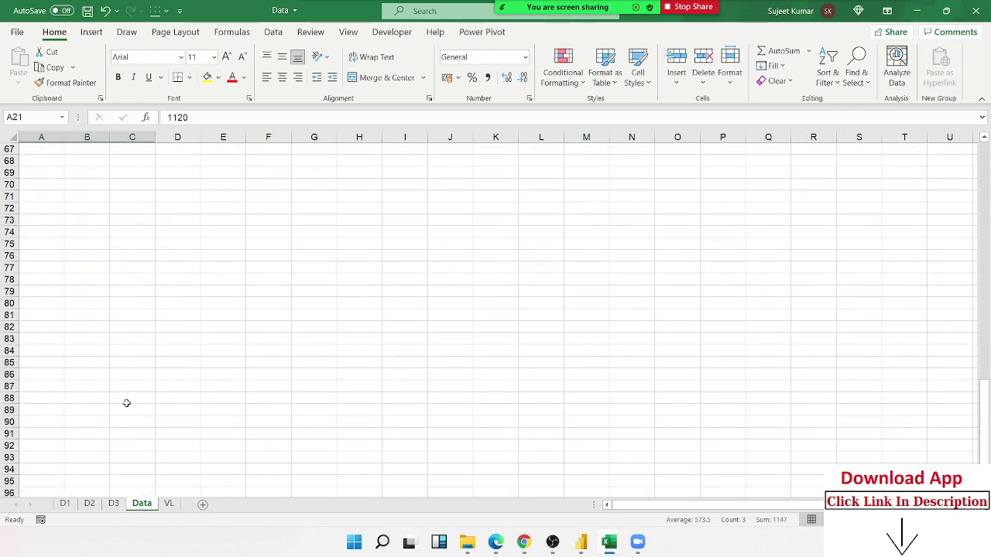
{"action": "scroll", "coordinate": [121, 400], "scroll_direction": "up", "scroll_amount": 5}
{"action": "scroll", "coordinate": [121, 400], "scroll_direction": "up", "scroll_amount": 5}
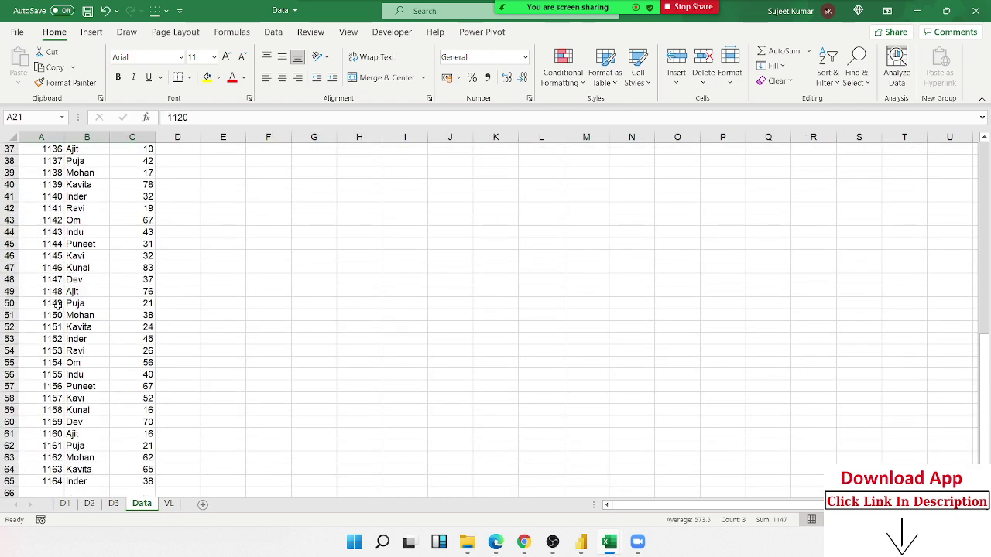
{"action": "left_click", "coordinate": [58, 304]}
{"action": "left_click", "coordinate": [169, 503]}
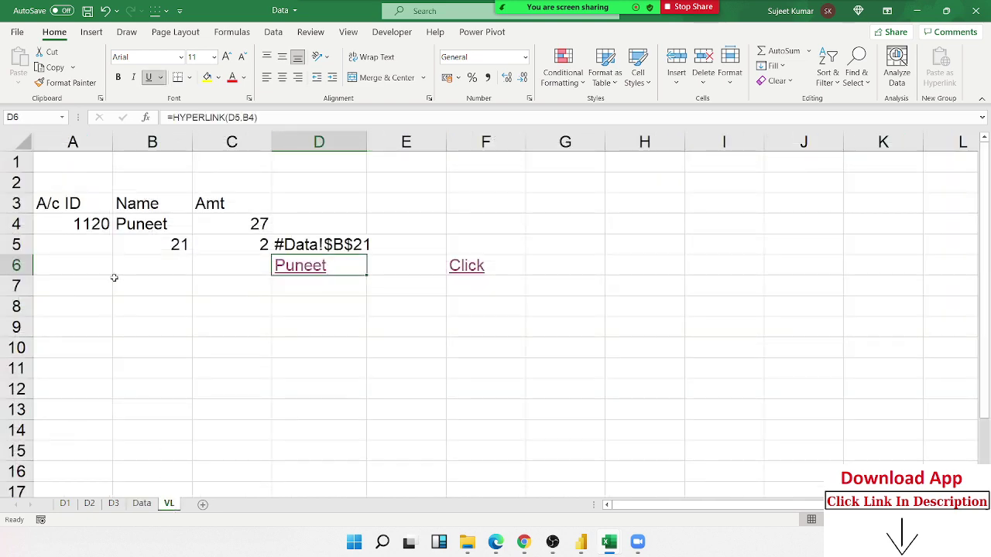
{"action": "left_click", "coordinate": [75, 225]}
{"action": "left_click", "coordinate": [144, 504]}
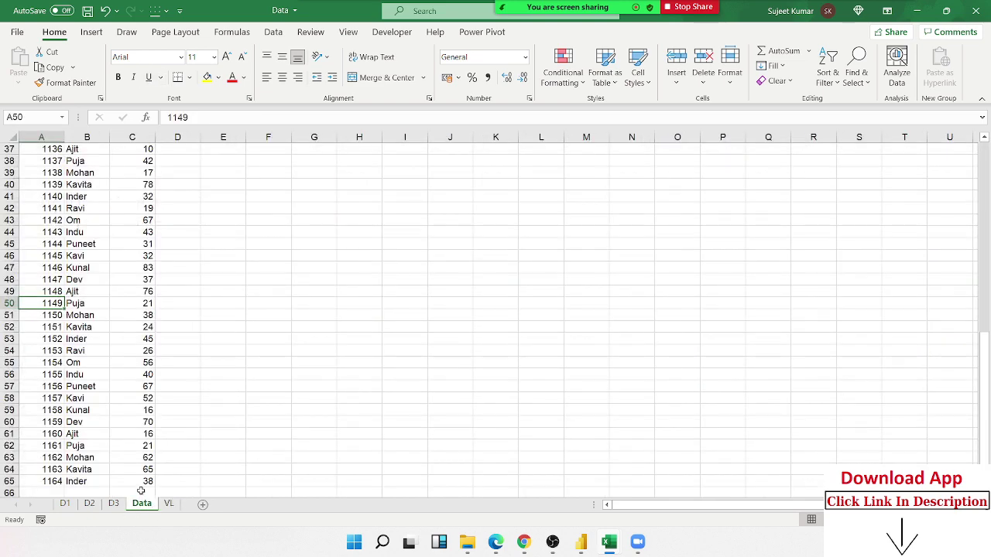
{"action": "key", "text": "ctrl+Home"}
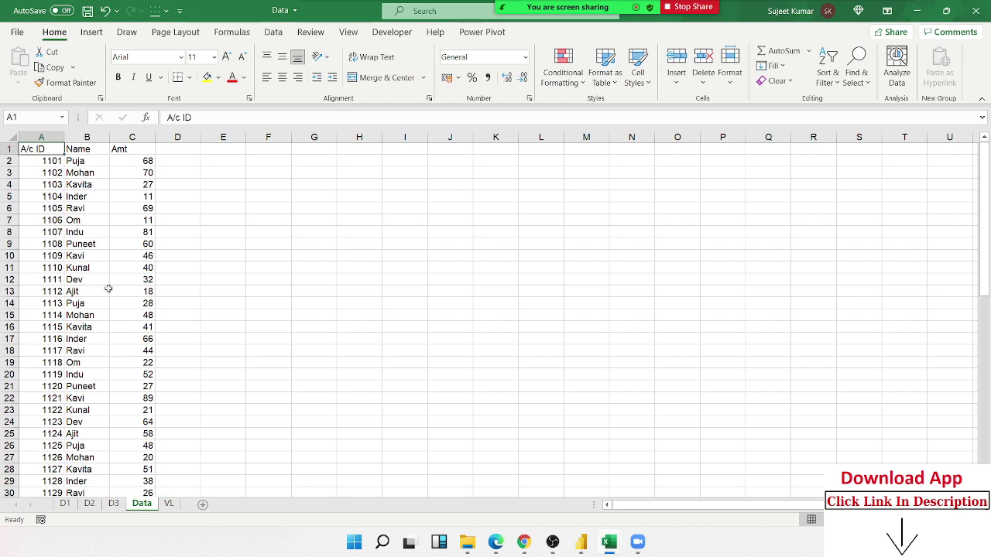
{"action": "left_click", "coordinate": [169, 504]}
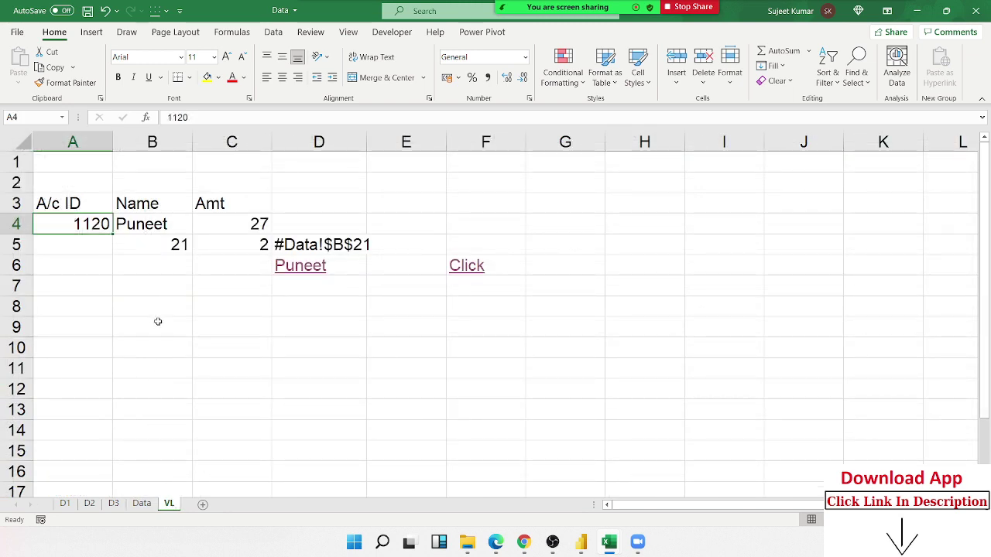
Change A4 to 1149 and test the Puja link, which jumps to Data!$B$50, then return to VL
{"action": "type", "text": "1149"}
{"action": "key", "text": "Return"}
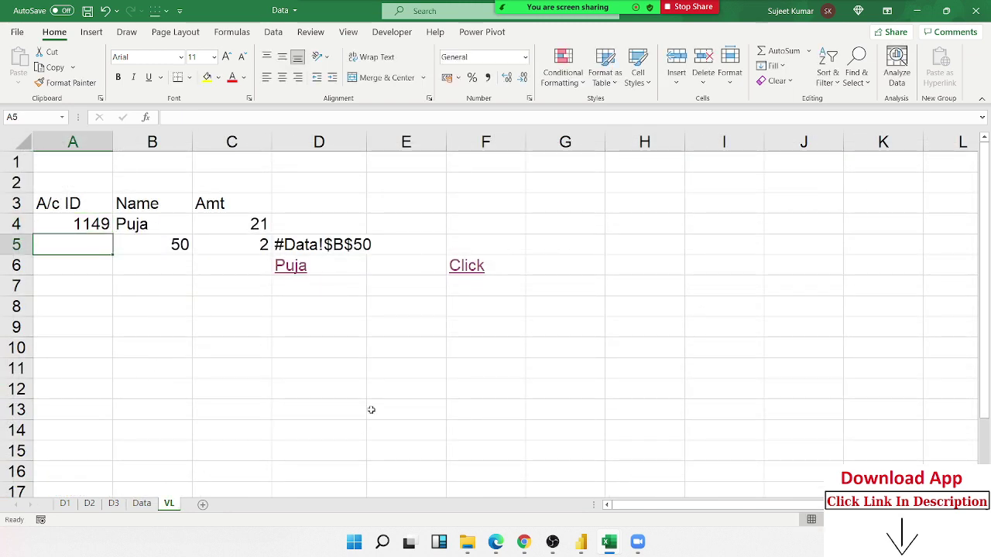
{"action": "left_click", "coordinate": [295, 271]}
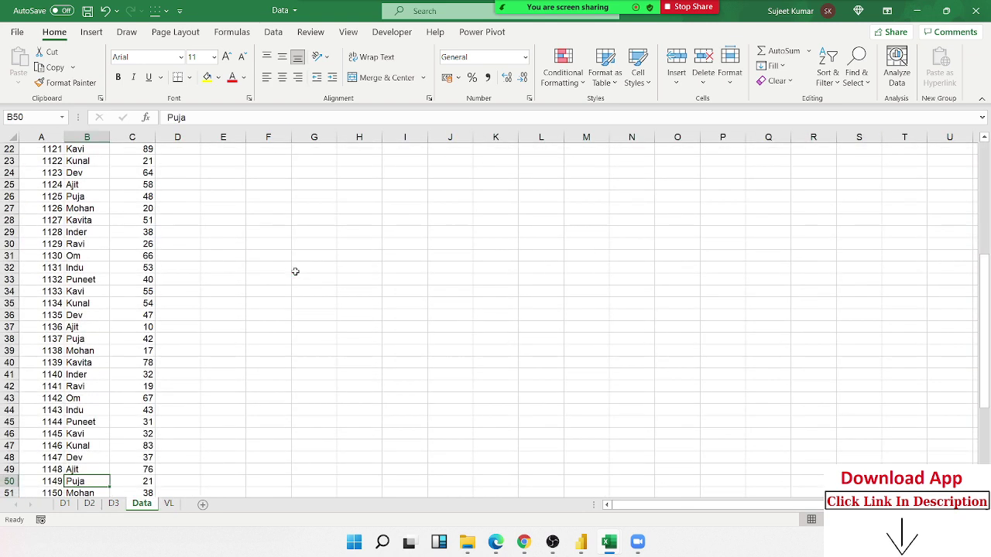
{"action": "scroll", "coordinate": [155, 364], "scroll_direction": "down", "scroll_amount": 2}
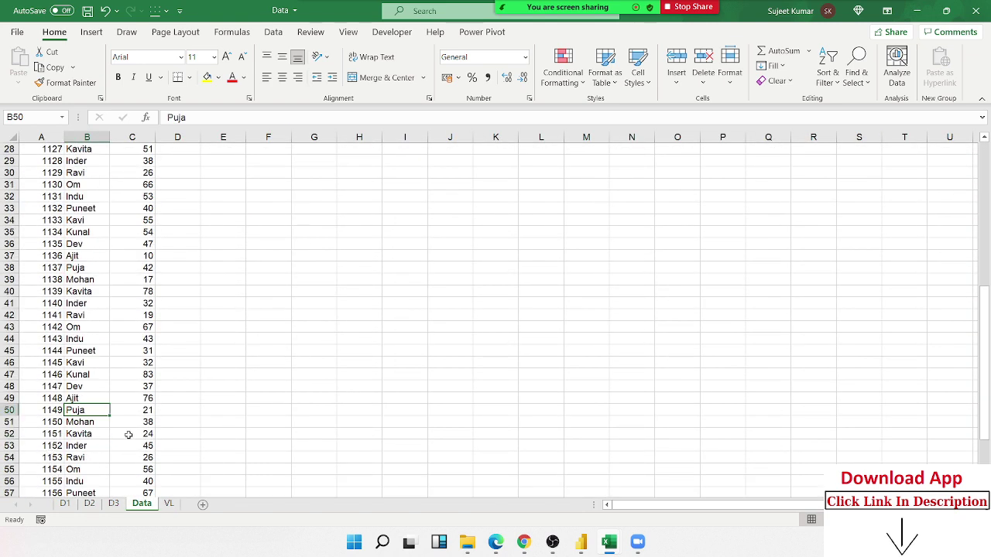
{"action": "left_click", "coordinate": [168, 504]}
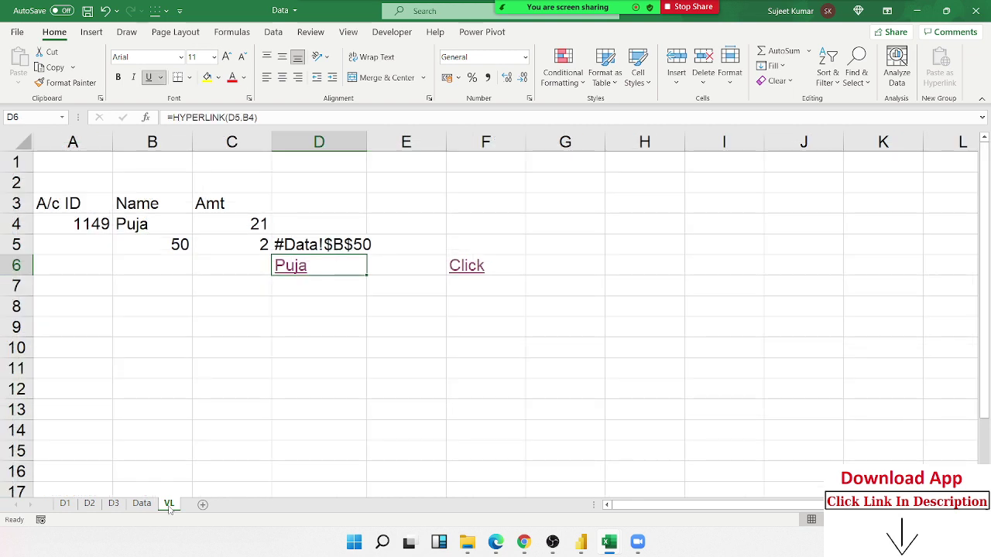
Open and close the meeting participants list, then select the Name cell B4
{"action": "left_click", "coordinate": [495, 17]}
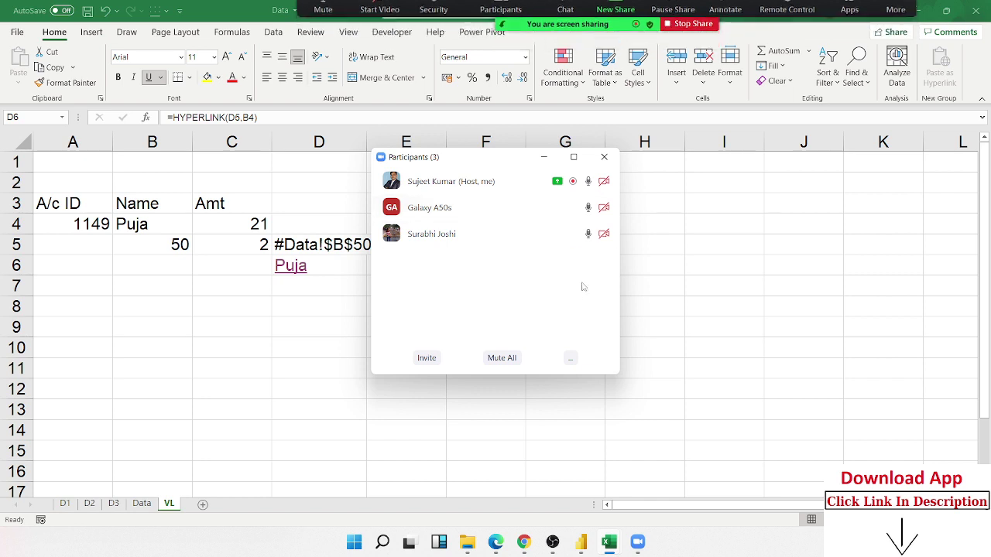
{"action": "left_click", "coordinate": [612, 159]}
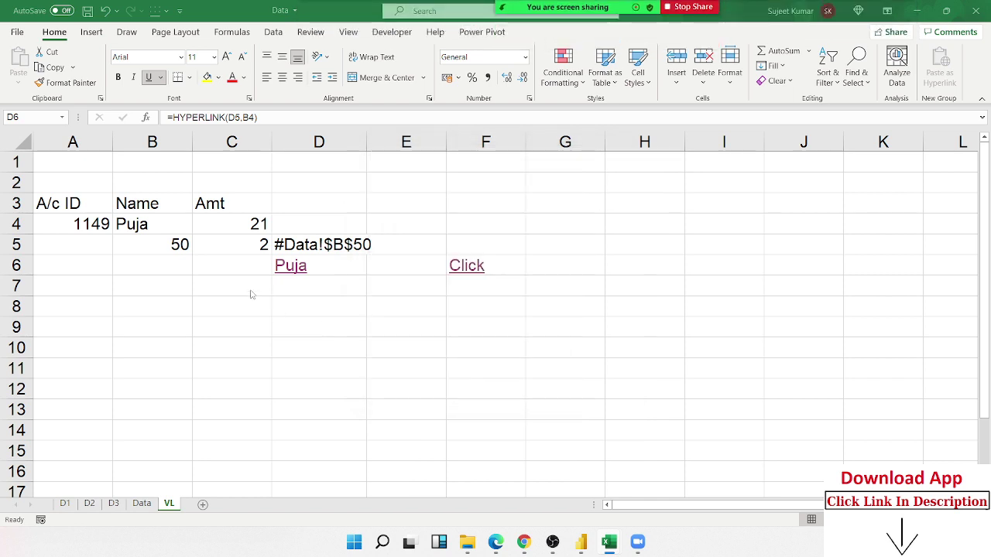
{"action": "left_click", "coordinate": [137, 230]}
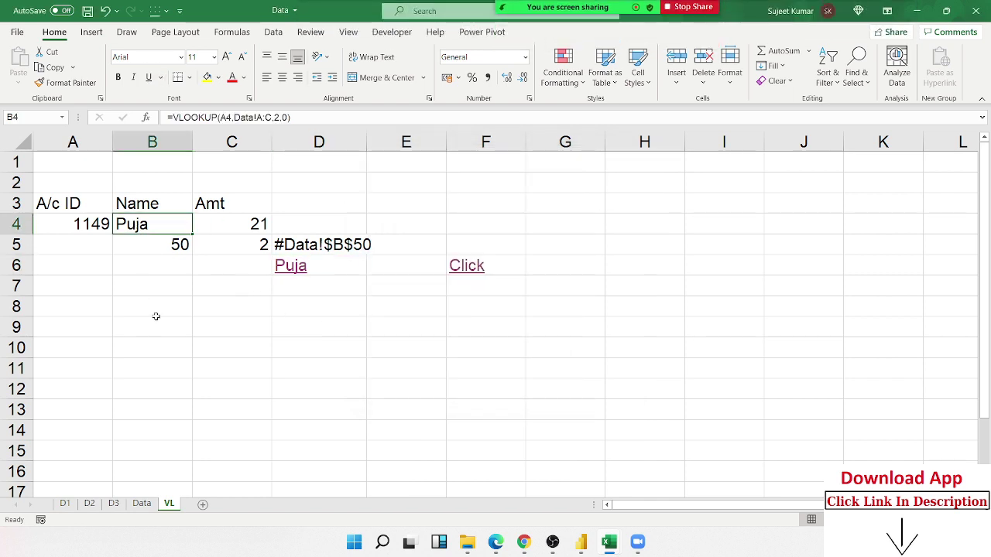
Replace the B5 reference in D5's ADDRESS formula with B5's row MATCH expression
{"action": "left_click", "coordinate": [158, 244]}
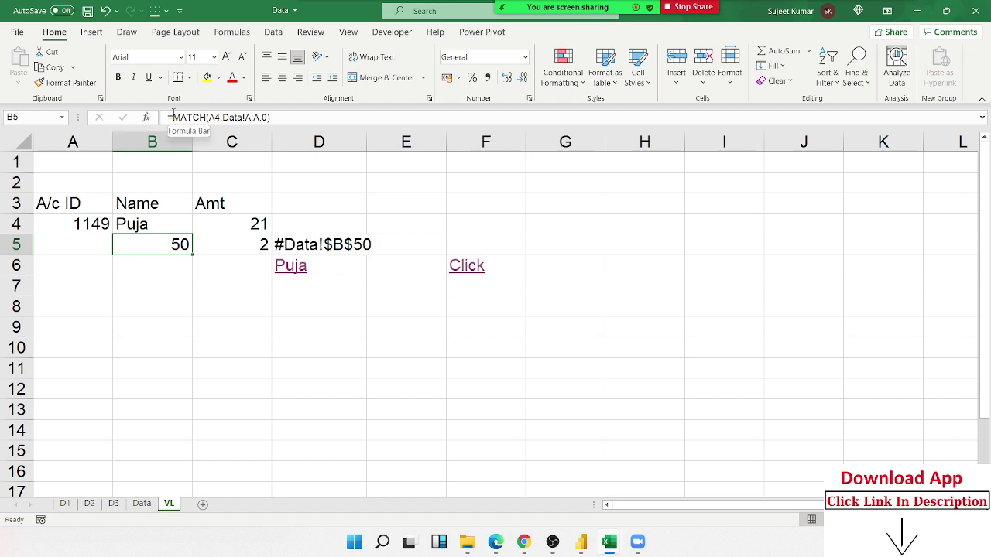
{"action": "left_click_drag", "start_coordinate": [173, 117], "coordinate": [271, 117]}
{"action": "key", "text": "ctrl+c"}
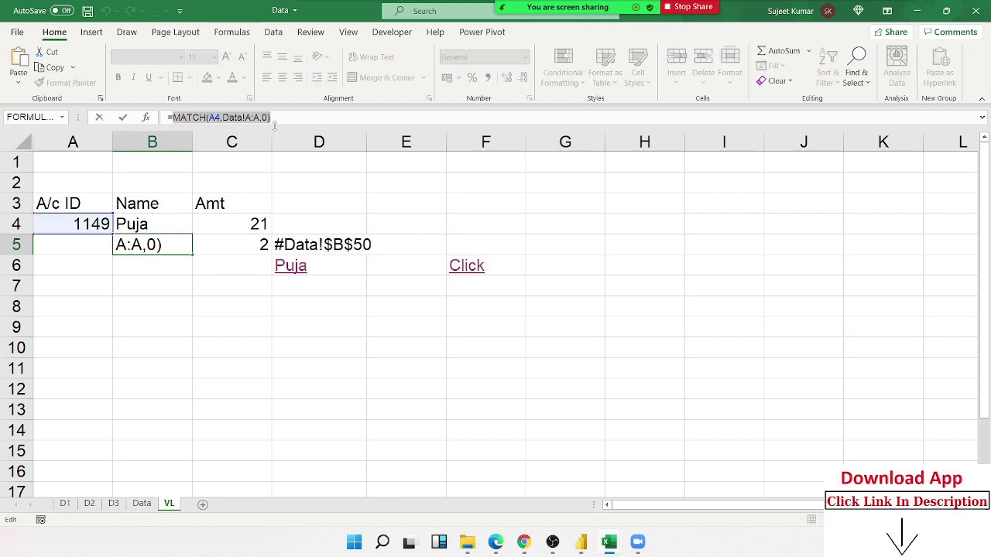
{"action": "key", "text": "Escape"}
{"action": "double_click", "coordinate": [293, 246]}
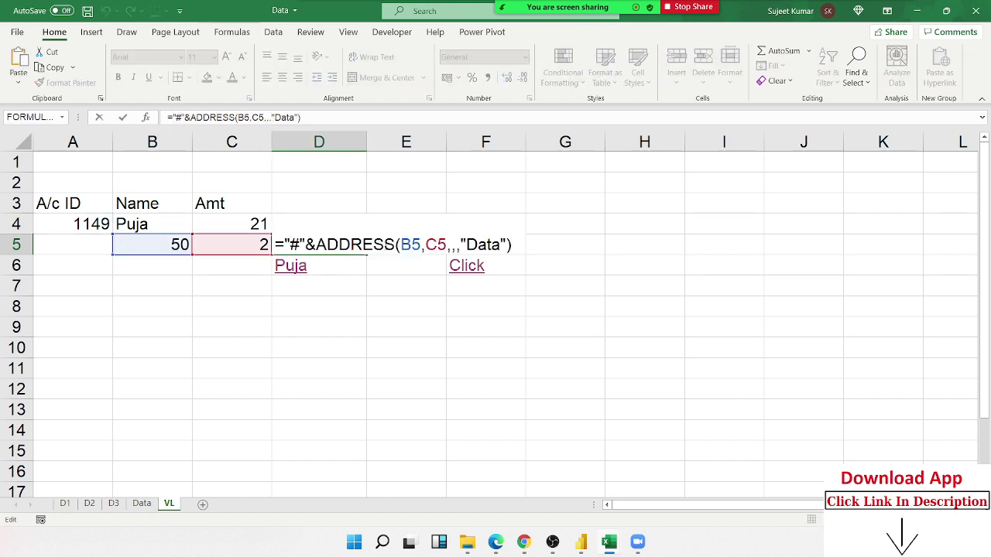
{"action": "double_click", "coordinate": [410, 245]}
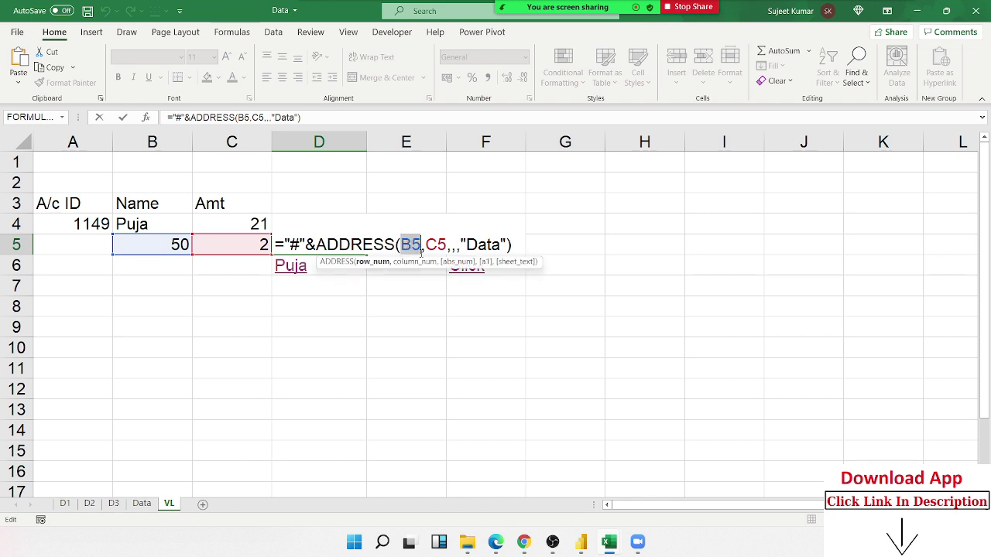
{"action": "key", "text": "ctrl+v"}
{"action": "key", "text": "Return"}
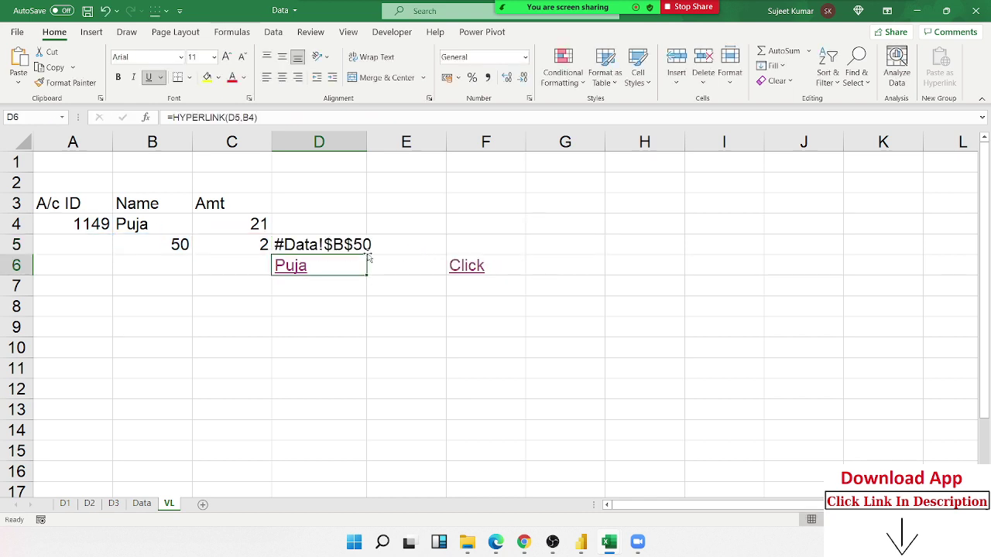
Replace the C5 reference in D5's ADDRESS formula with C5's column MATCH expression
{"action": "double_click", "coordinate": [250, 242]}
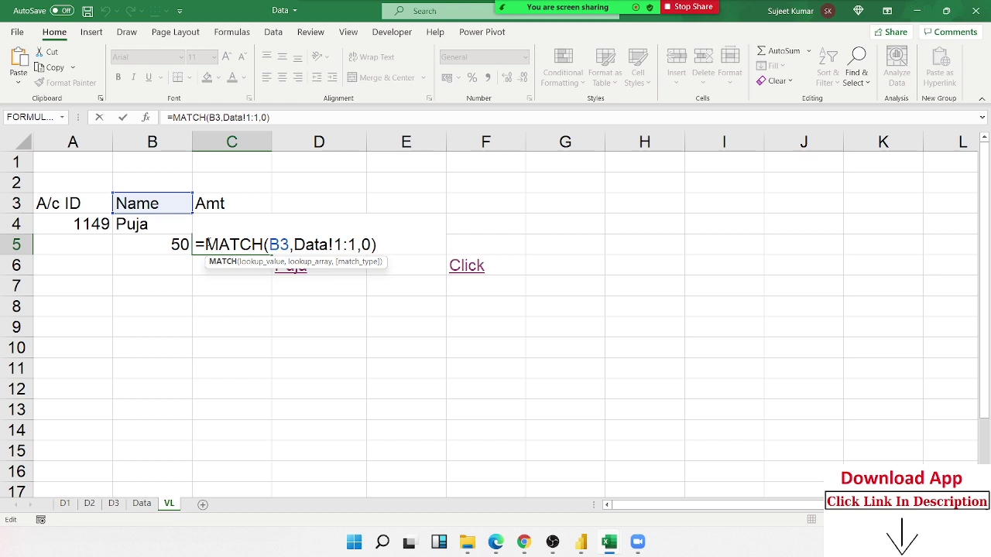
{"action": "left_click_drag", "start_coordinate": [206, 244], "coordinate": [408, 261]}
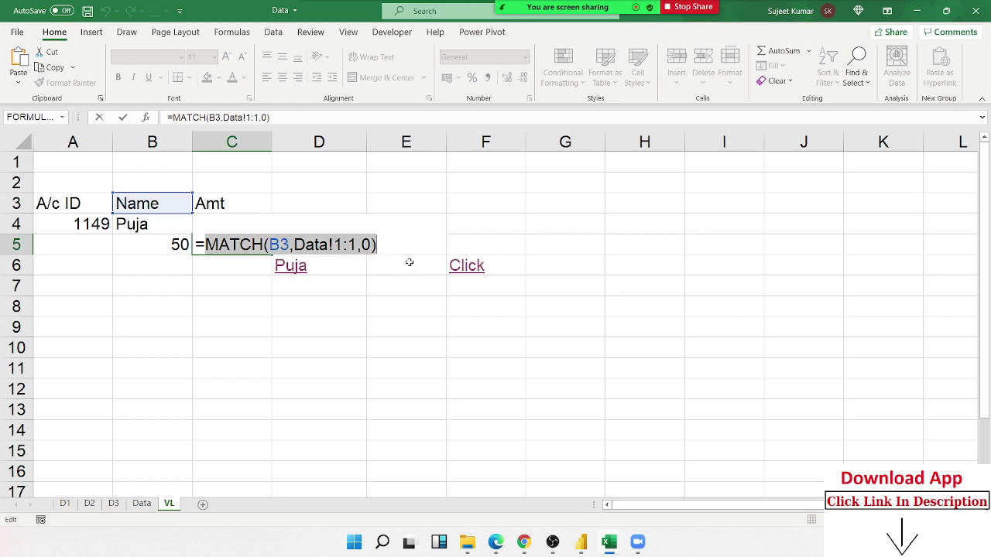
{"action": "key", "text": "ctrl+c"}
{"action": "key", "text": "Escape"}
{"action": "left_click", "coordinate": [352, 246]}
{"action": "double_click", "coordinate": [352, 246]}
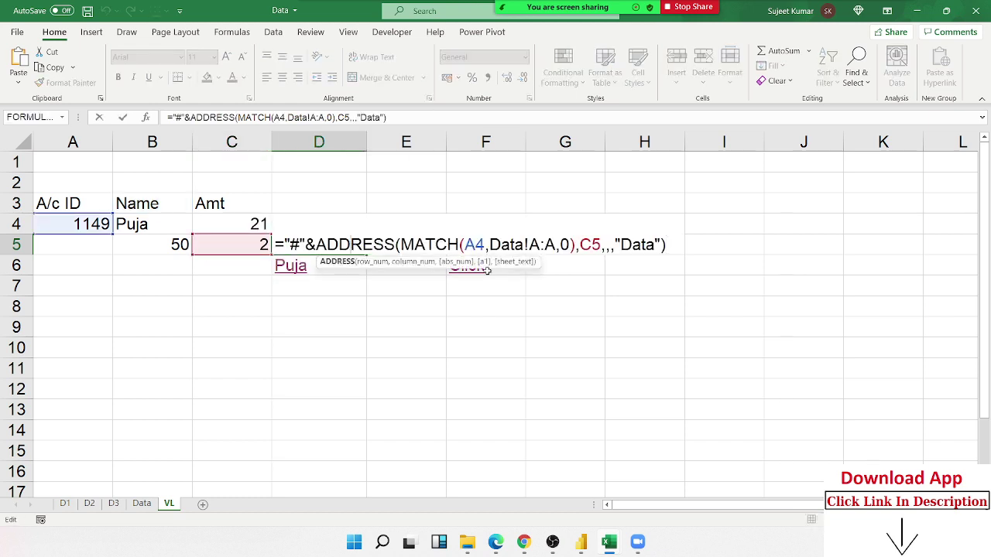
{"action": "left_click", "coordinate": [591, 245]}
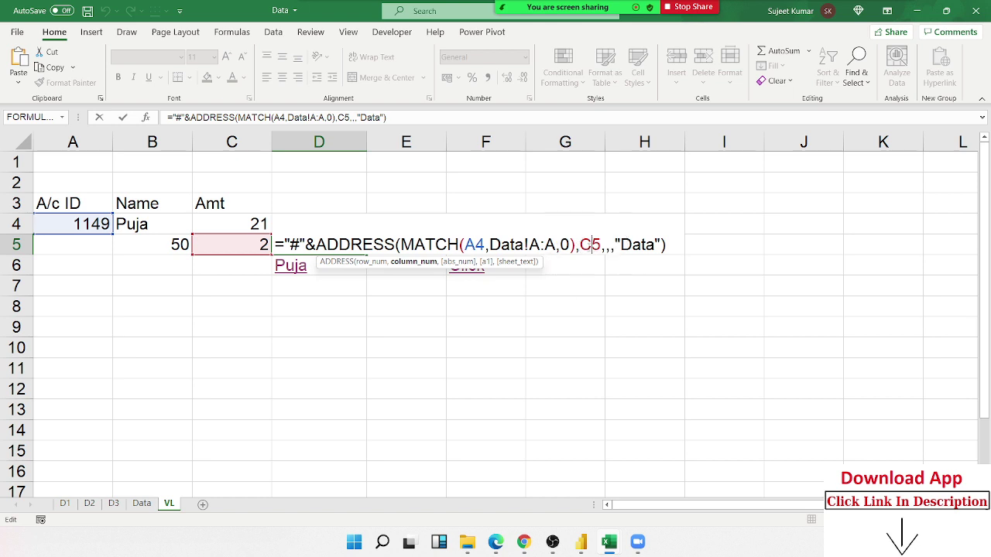
{"action": "double_click", "coordinate": [590, 245]}
{"action": "key", "text": "ctrl+v"}
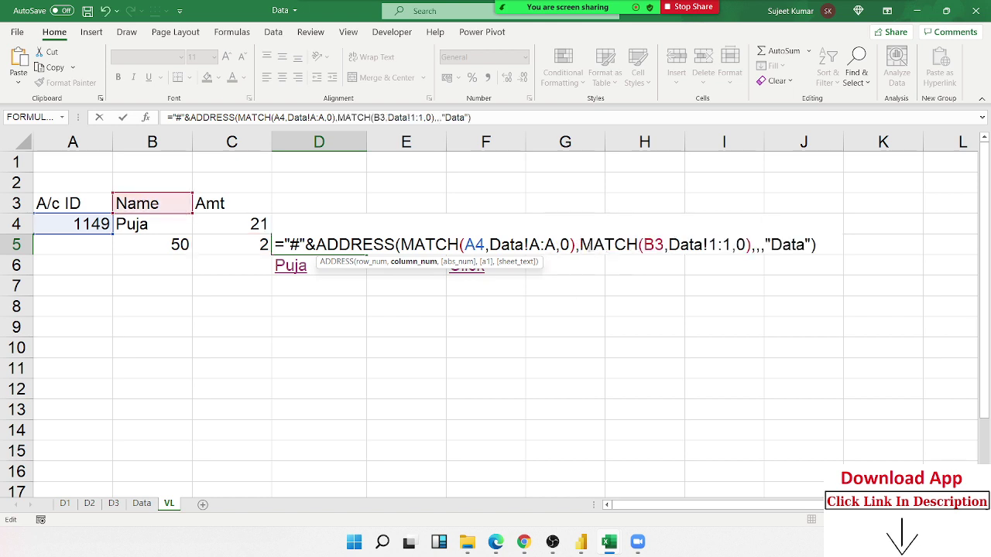
{"action": "key", "text": "Return"}
Replace the fixed 2 in B4's VLOOKUP with MATCH(B3,Data!1:1,0), then type add in H8
{"action": "double_click", "coordinate": [147, 222]}
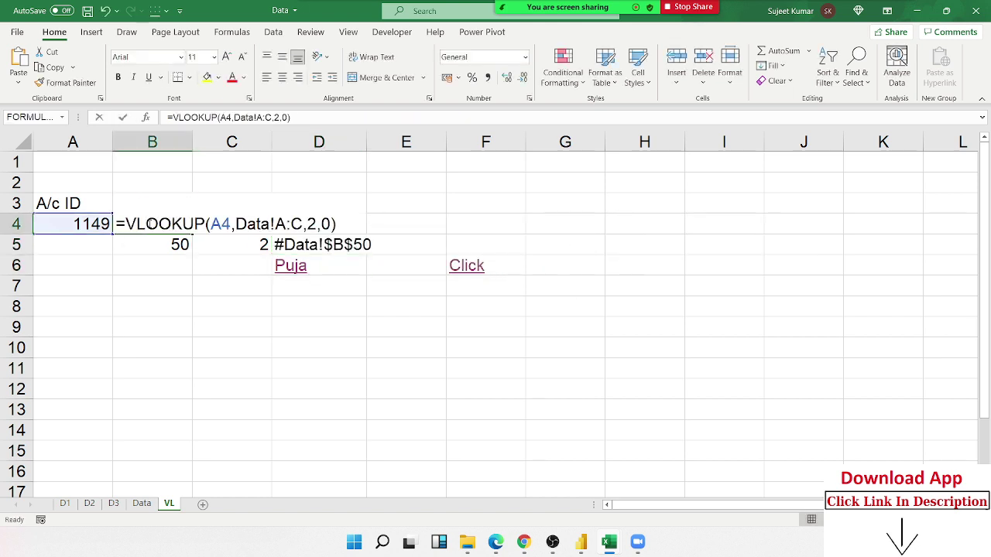
{"action": "double_click", "coordinate": [147, 223]}
{"action": "left_click_drag", "start_coordinate": [306, 223], "coordinate": [316, 224]}
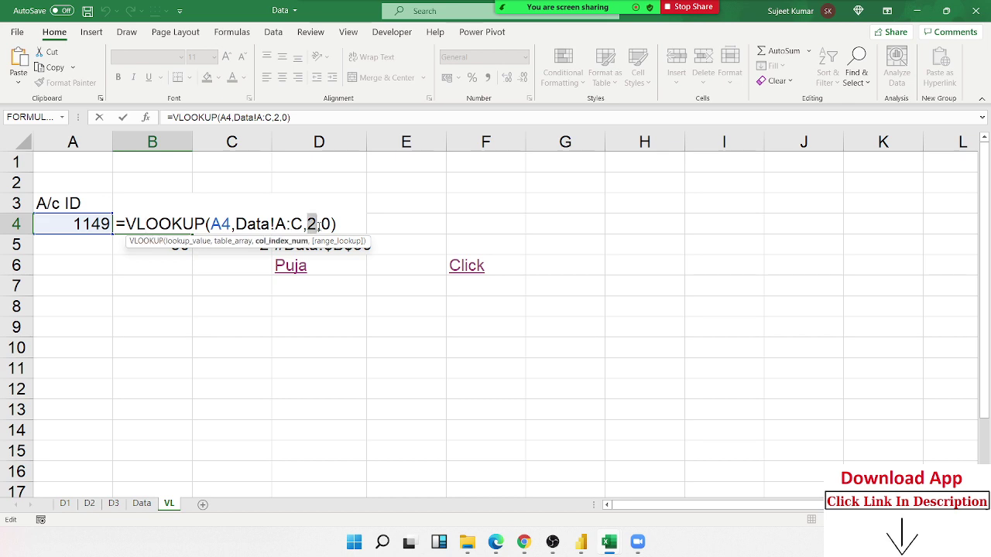
{"action": "type", "text": "MATCH(B3,Data!1:1,0)"}
{"action": "key", "text": "Return"}
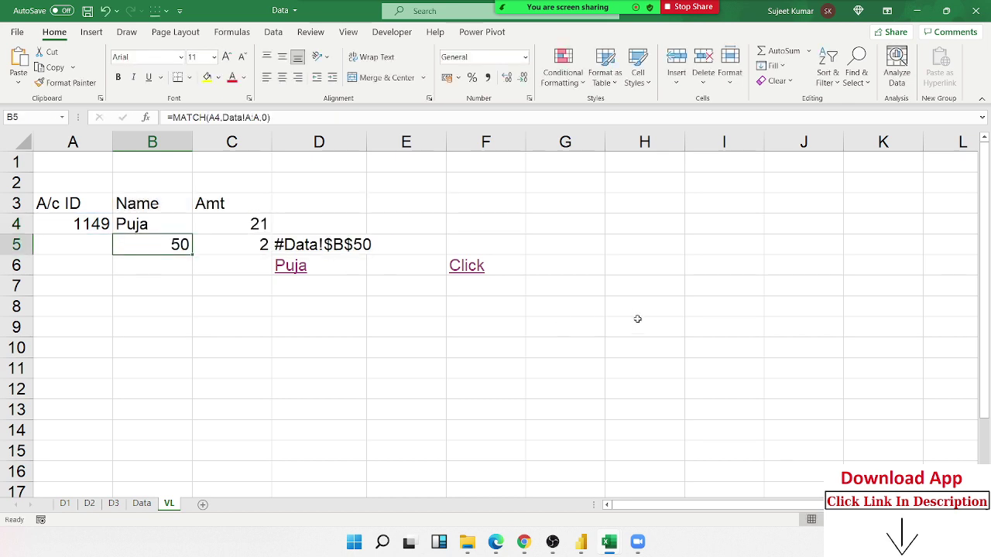
{"action": "left_click", "coordinate": [636, 318]}
{"action": "type", "text": "add"}
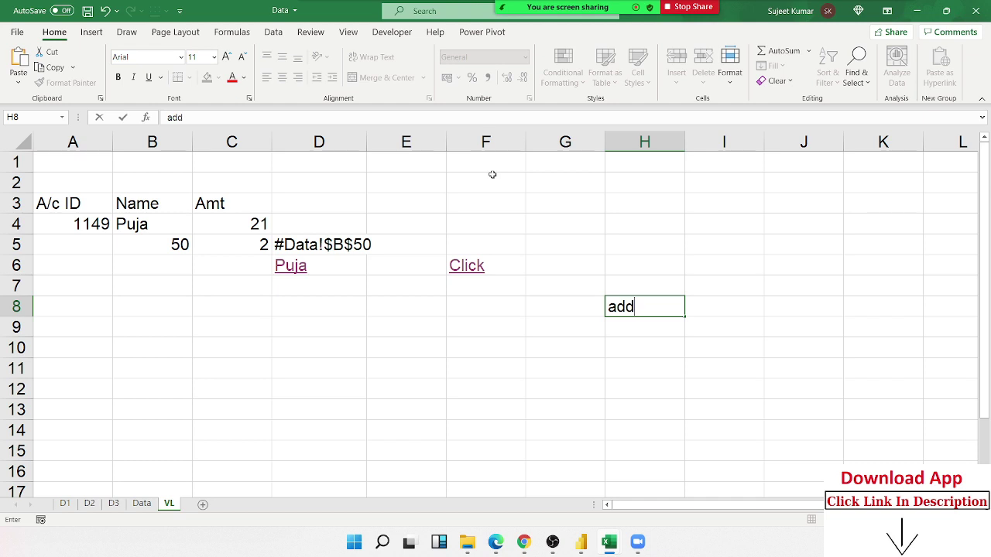
{"action": "key", "text": "Escape"}
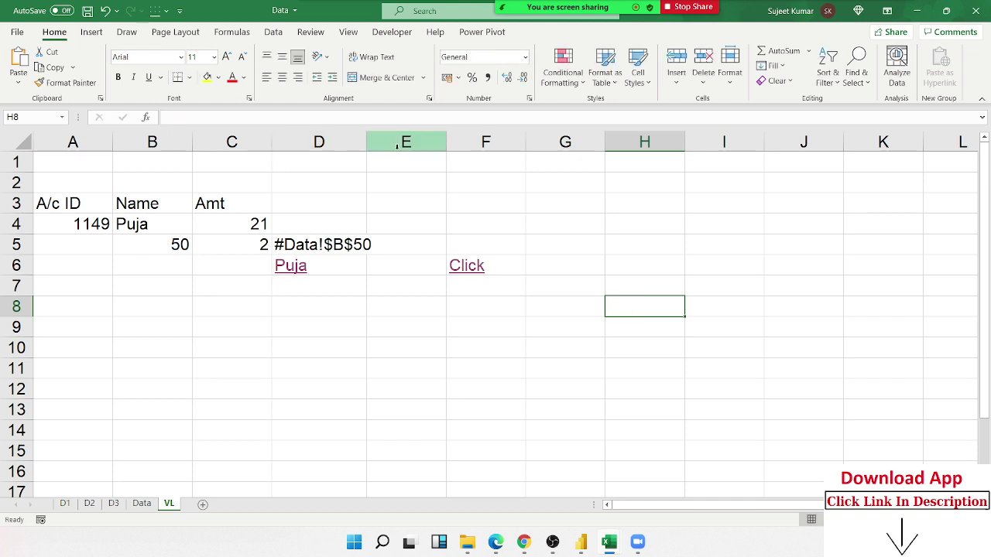
{"action": "type", "text": "=ad"}
{"action": "key", "text": "Tab"}
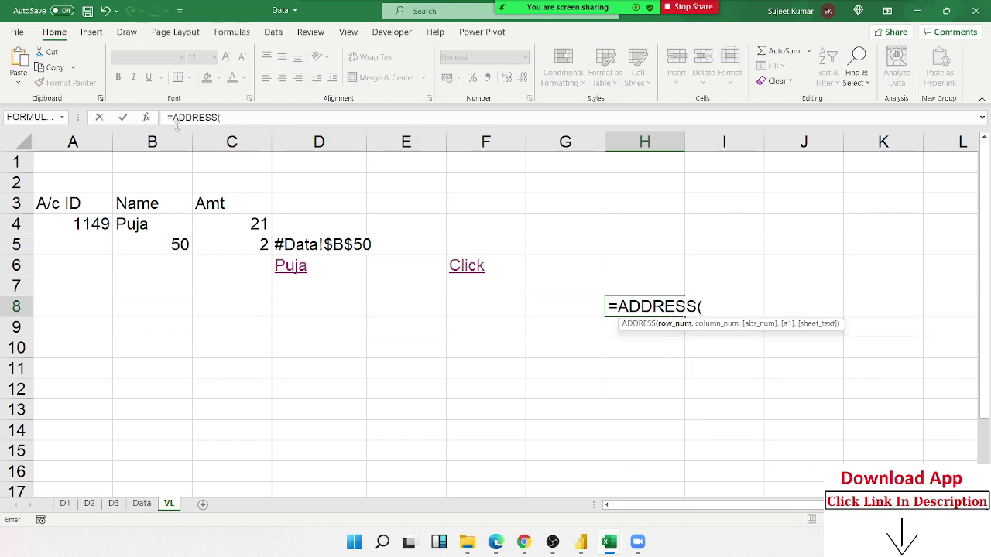
{"action": "left_click", "coordinate": [145, 118]}
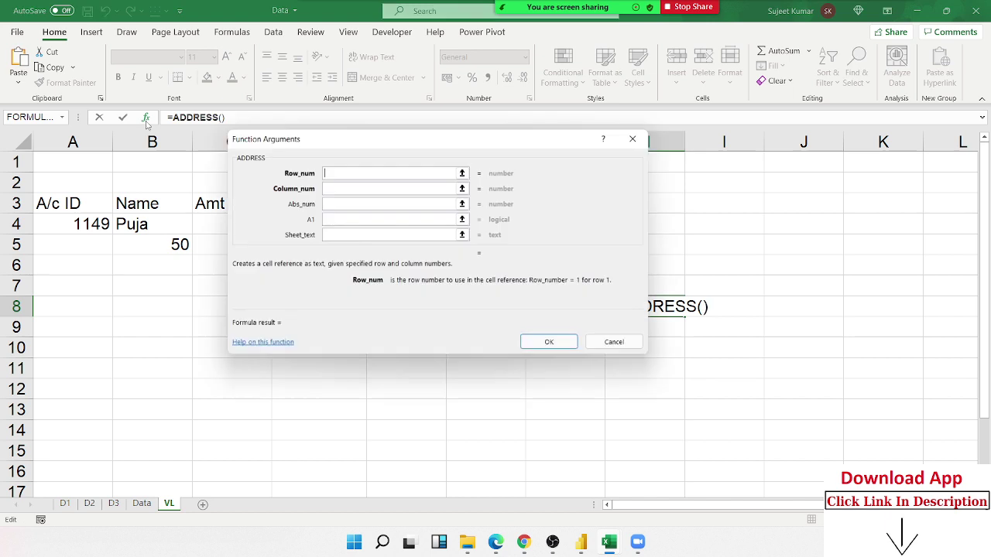
{"action": "left_click", "coordinate": [338, 188]}
{"action": "left_click", "coordinate": [337, 204]}
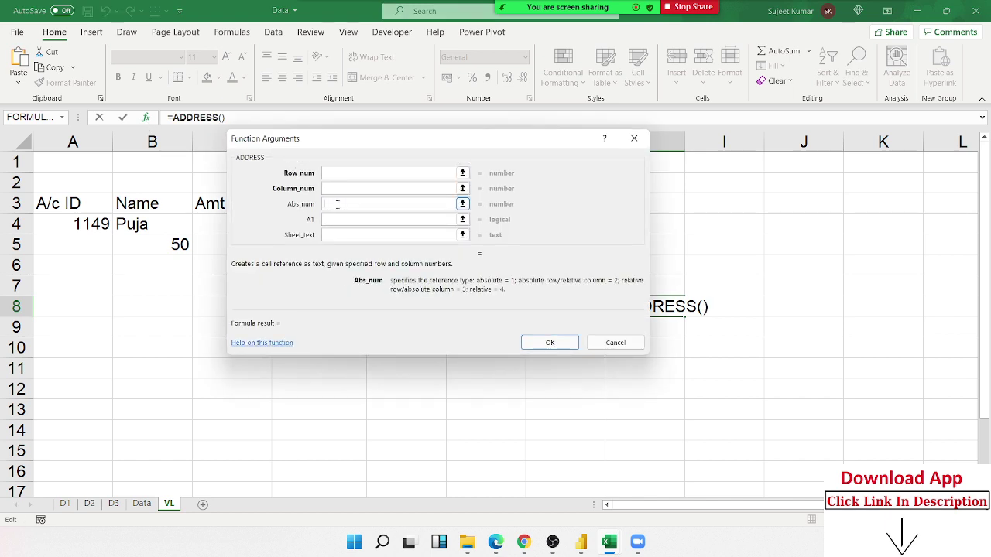
{"action": "left_click_drag", "start_coordinate": [349, 148], "coordinate": [573, 166]}
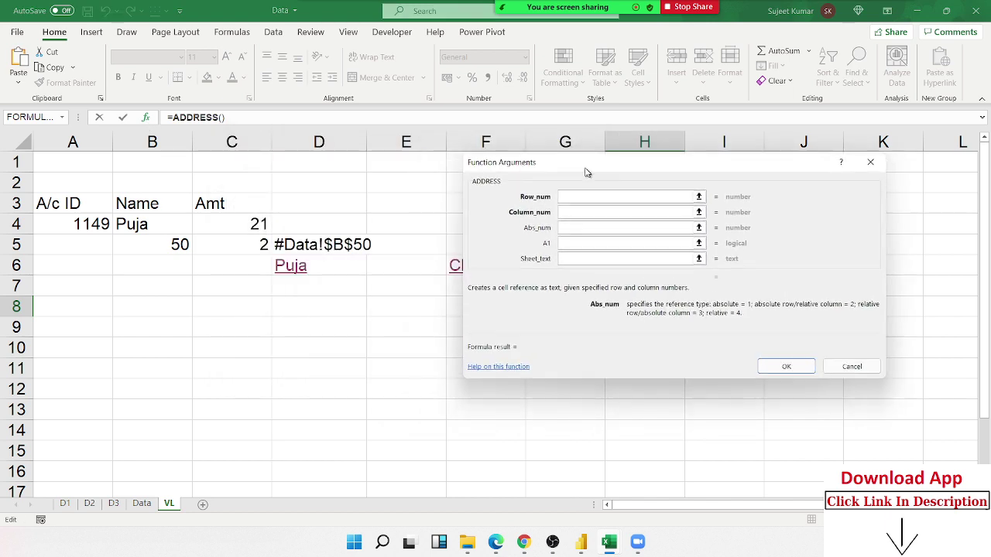
{"action": "left_click", "coordinate": [570, 240]}
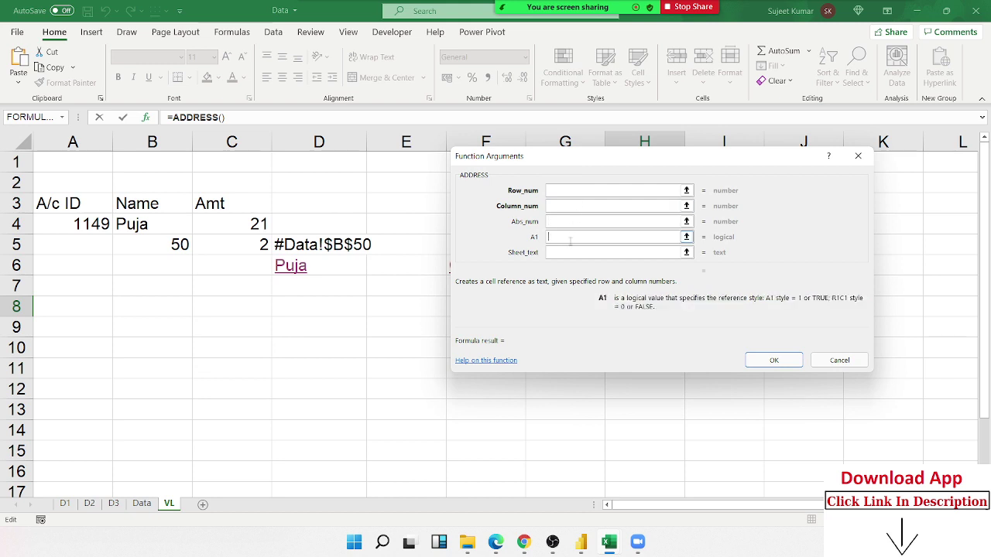
{"action": "left_click", "coordinate": [565, 253]}
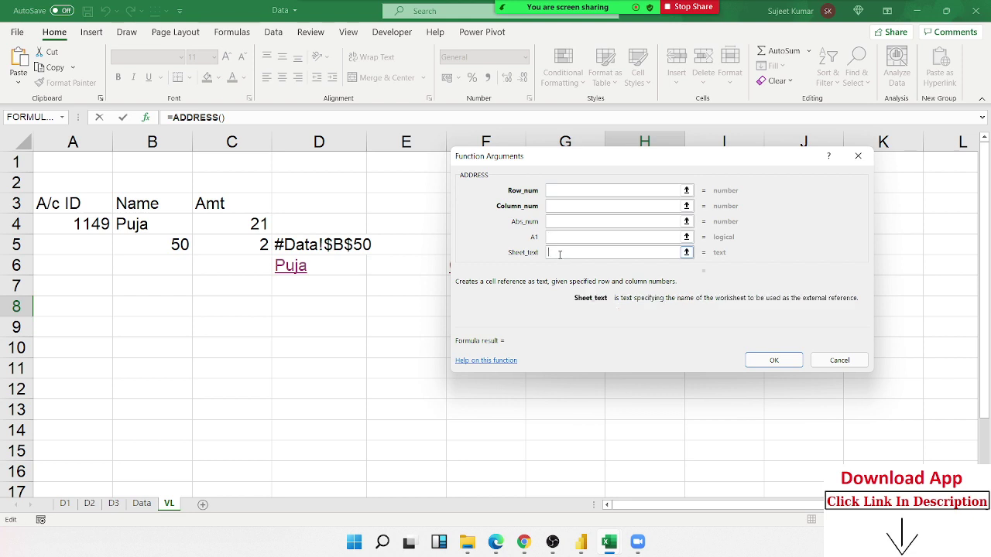
{"action": "left_click", "coordinate": [562, 222]}
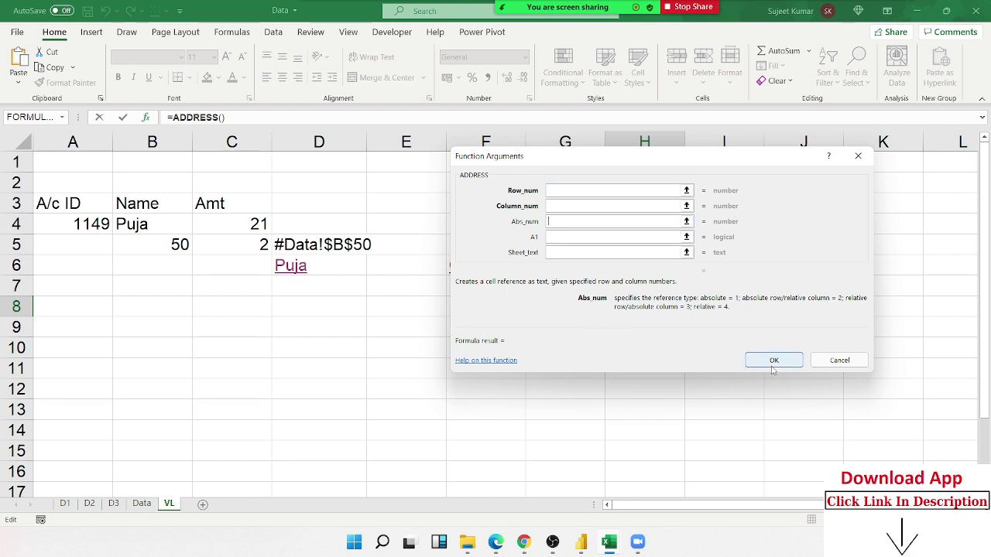
{"action": "key", "text": "Escape"}
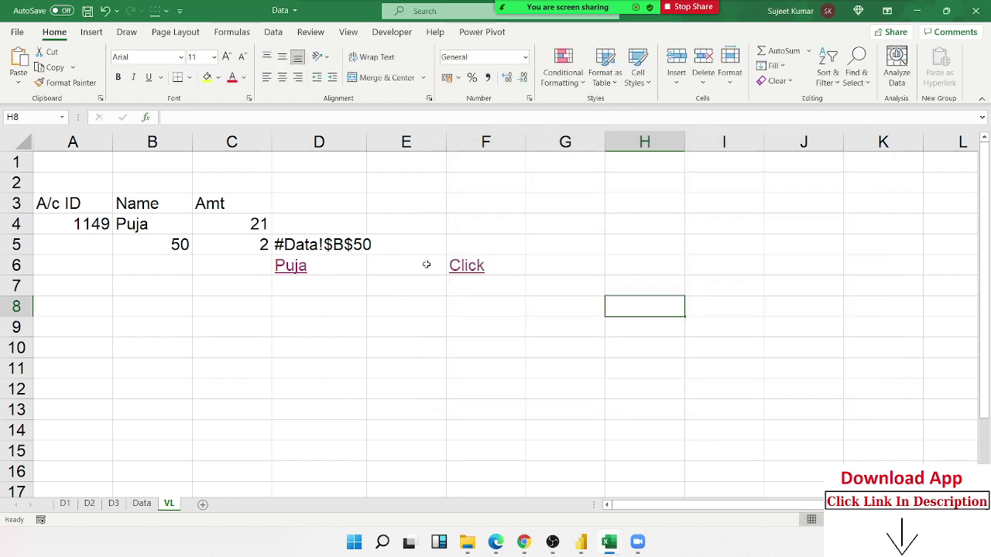
Replace the B4 reference in D6's HYPERLINK formula with B4's VLOOKUP expression
{"action": "left_click", "coordinate": [121, 220]}
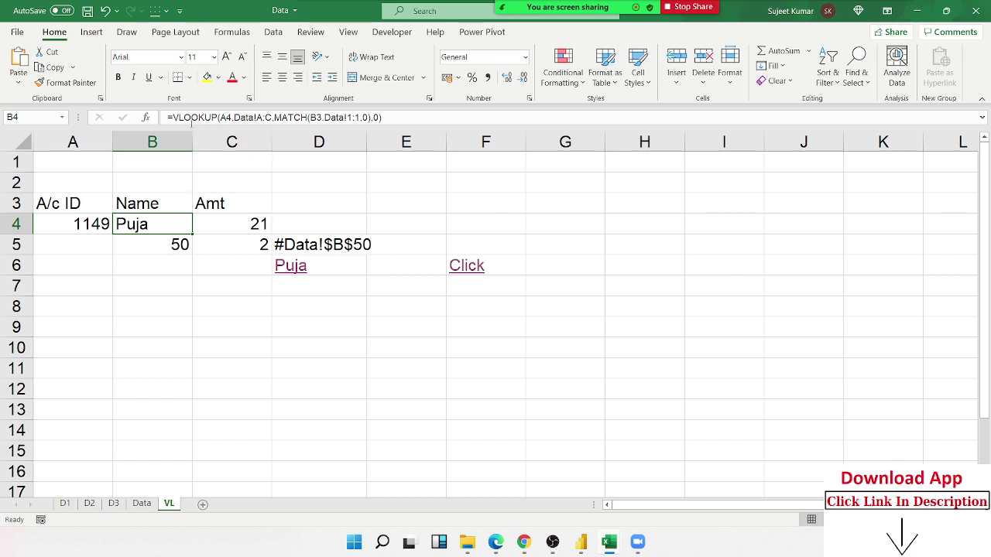
{"action": "left_click_drag", "start_coordinate": [177, 117], "coordinate": [429, 114]}
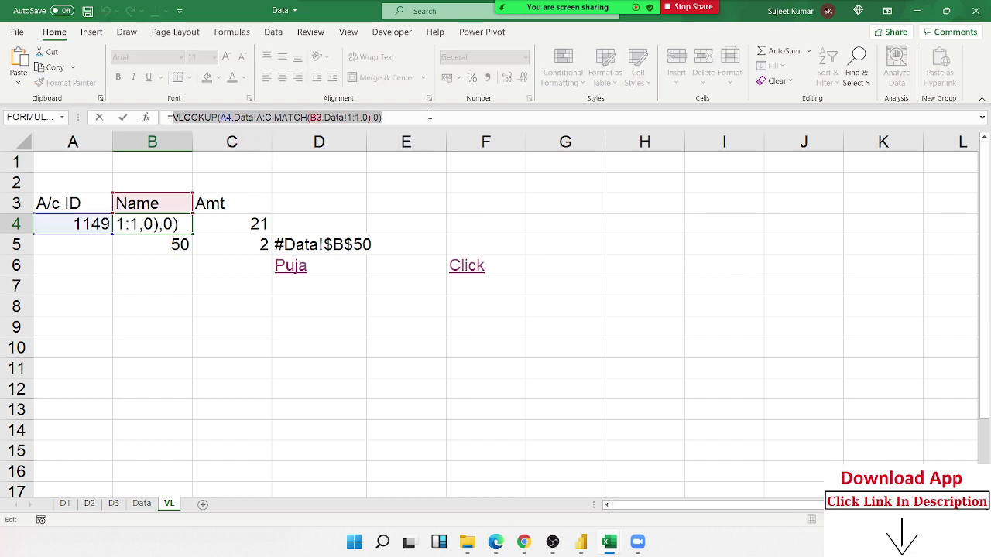
{"action": "key", "text": "Escape"}
{"action": "double_click", "coordinate": [354, 264]}
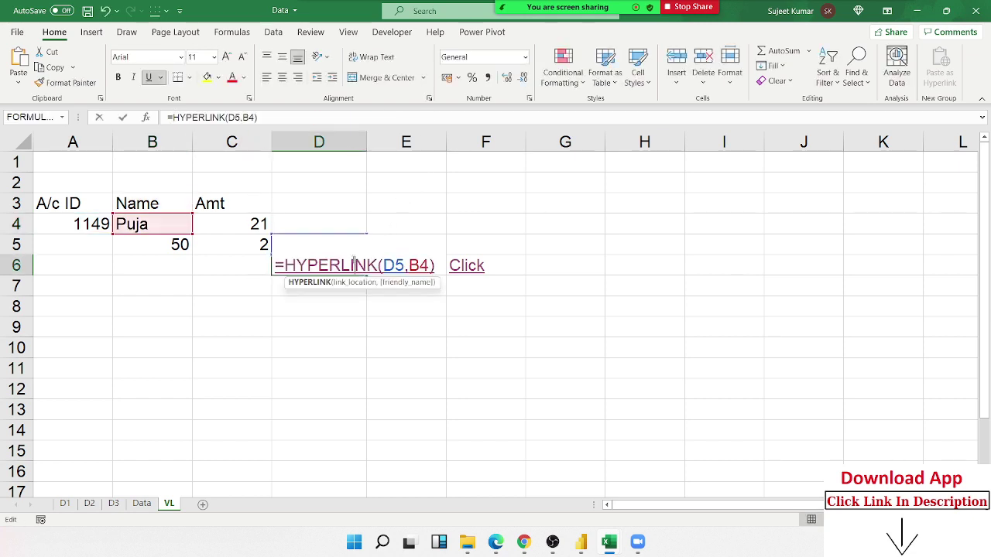
{"action": "double_click", "coordinate": [418, 265]}
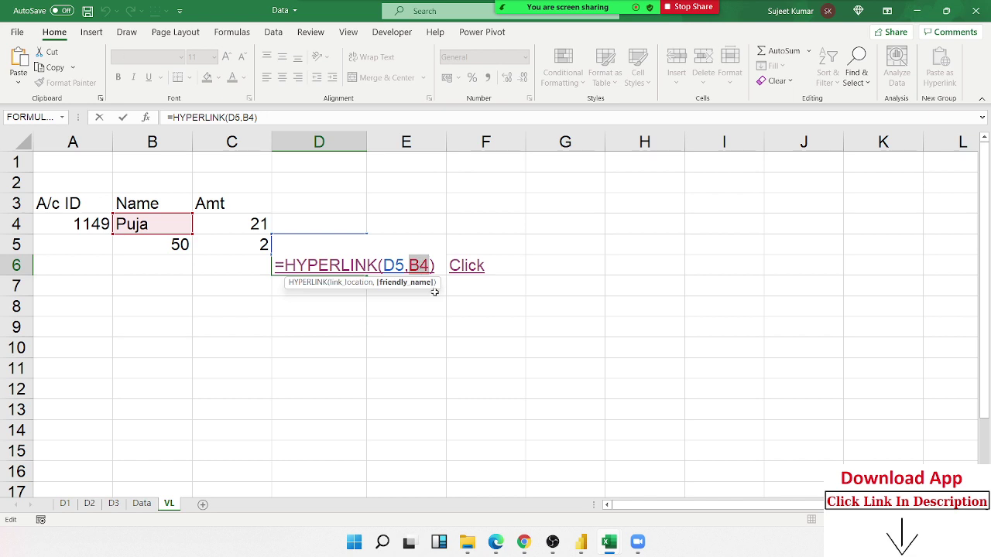
{"action": "key", "text": "ctrl+v"}
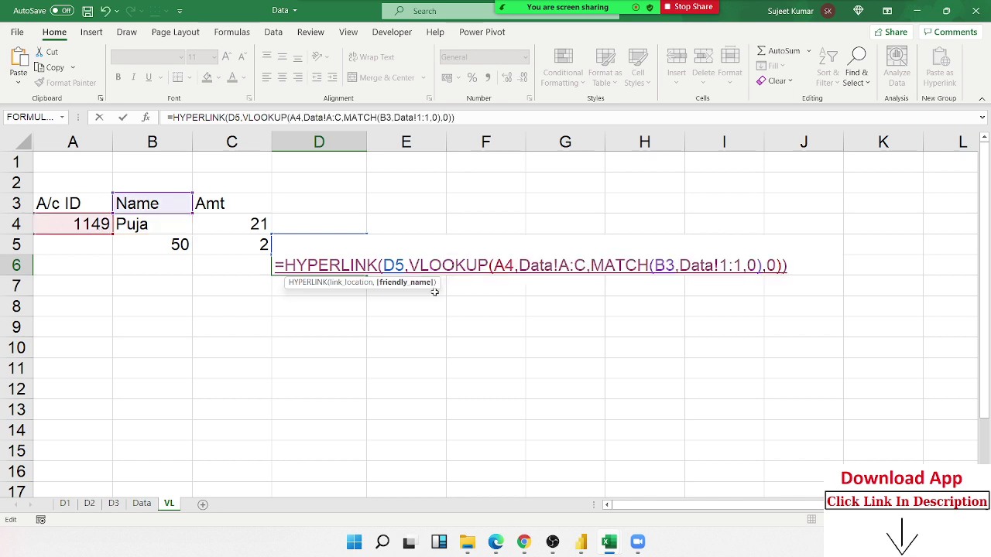
{"action": "key", "text": "Return"}
Replace the D5 reference in D6's HYPERLINK formula with the "#"&ADDRESS(MATCH…) expression
{"action": "double_click", "coordinate": [300, 241]}
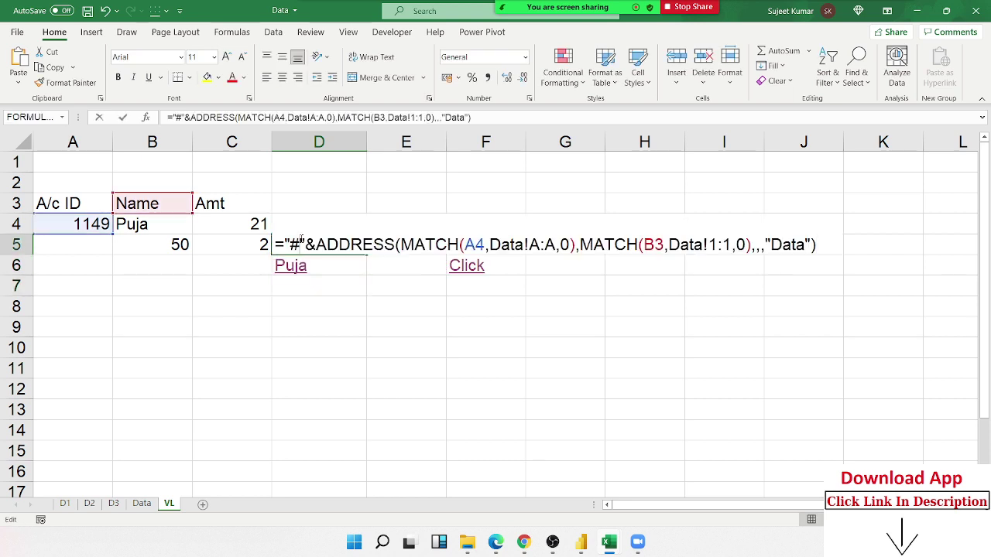
{"action": "left_click_drag", "start_coordinate": [288, 243], "coordinate": [842, 240]}
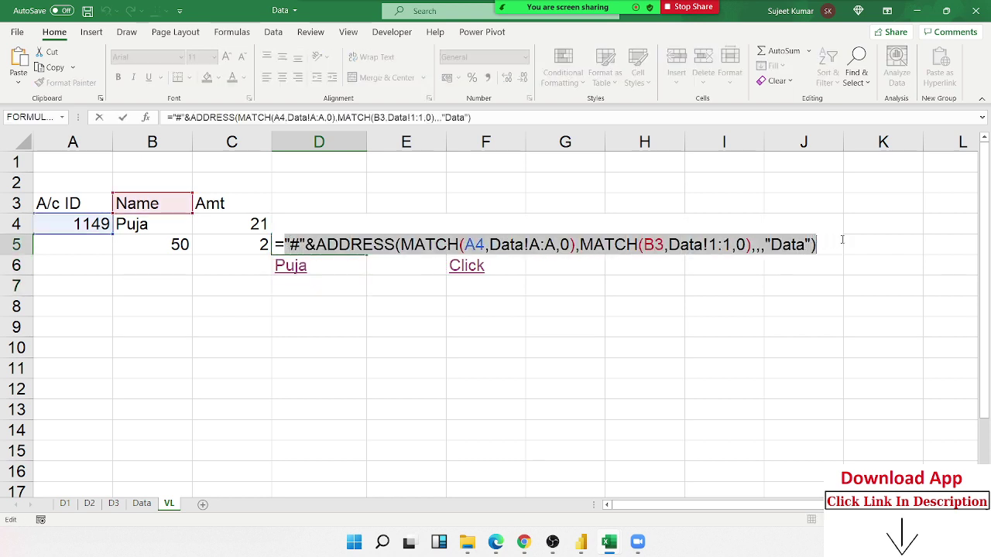
{"action": "key", "text": "Escape"}
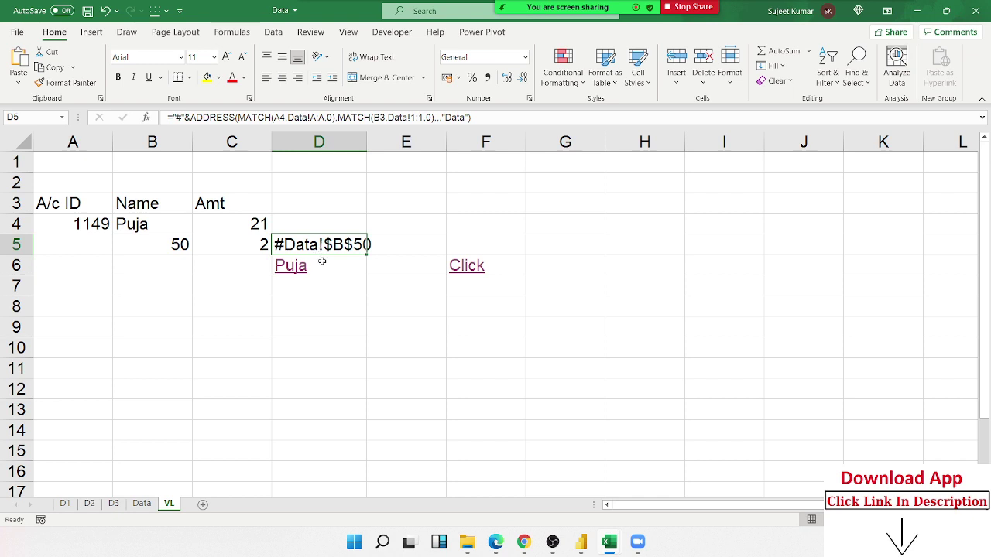
{"action": "double_click", "coordinate": [321, 263]}
{"action": "double_click", "coordinate": [393, 266]}
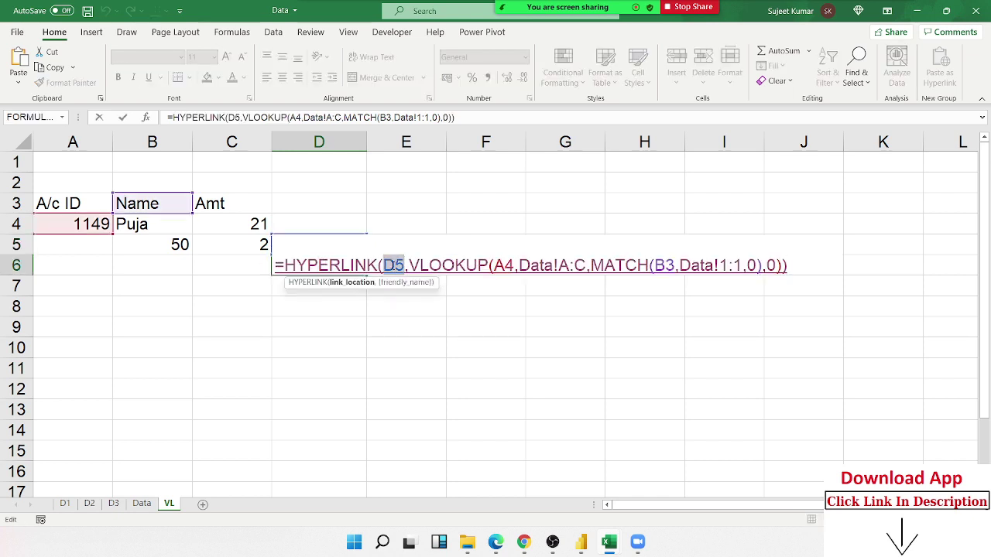
{"action": "type", "text": "\"#\"&ADDRESS(MATCH(A4,Data!A:A,0),MATCH(B3,Data!1:1,0),,,\"Data\")"}
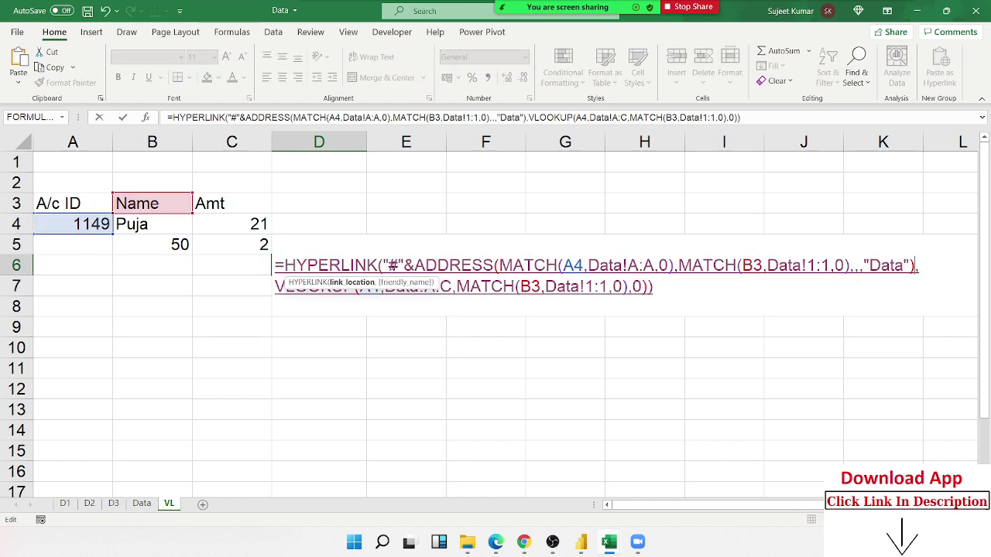
{"action": "key", "text": "Return"}
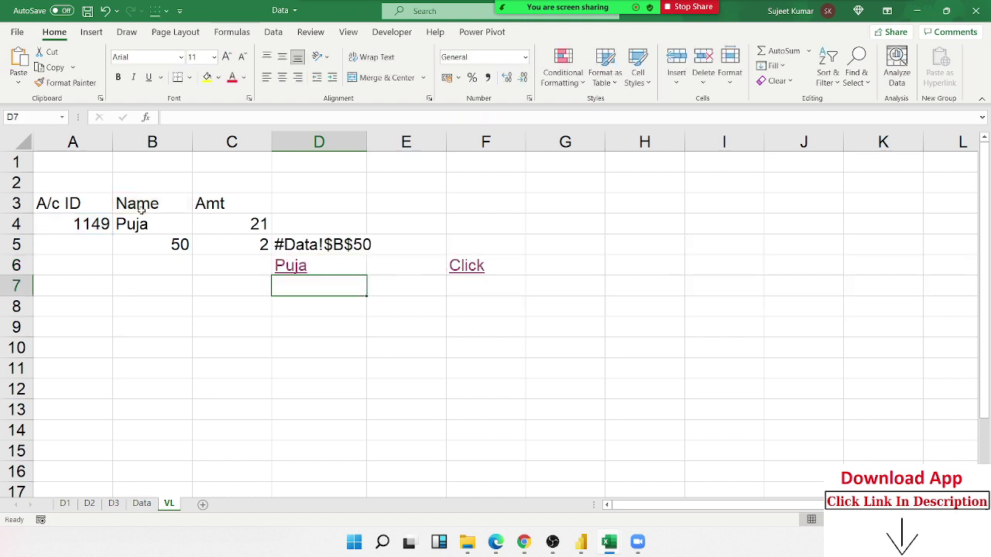
Move the combined HYPERLINK formula from D6 into B4
{"action": "left_click", "coordinate": [149, 241]}
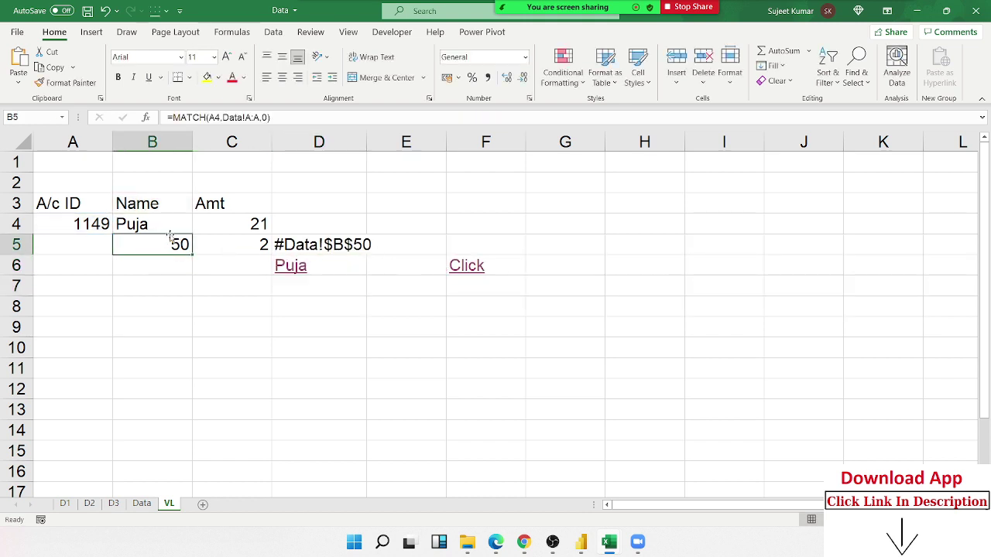
{"action": "left_click", "coordinate": [324, 263]}
{"action": "key", "text": "F2"}
{"action": "key", "text": "Escape"}
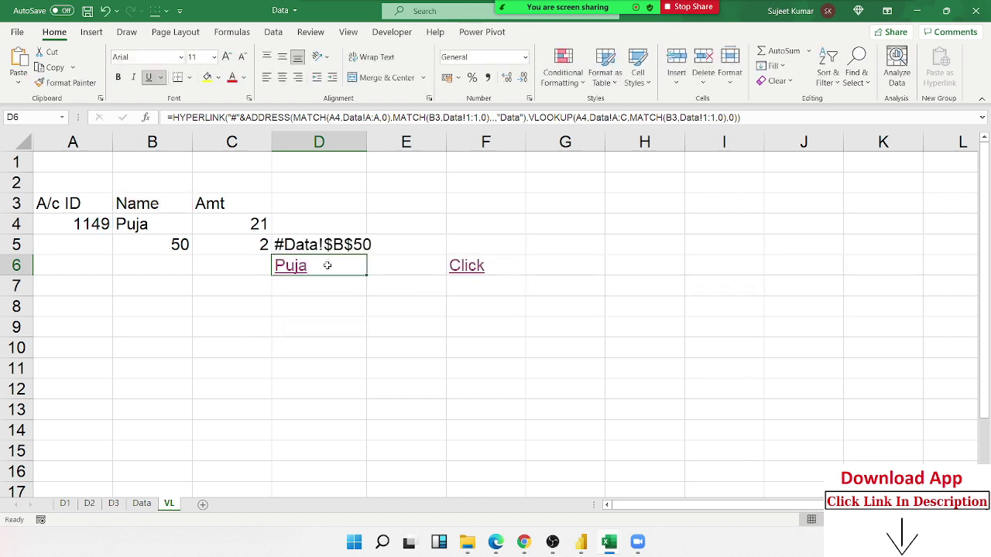
{"action": "key", "text": "ctrl+x"}
{"action": "left_click", "coordinate": [151, 224]}
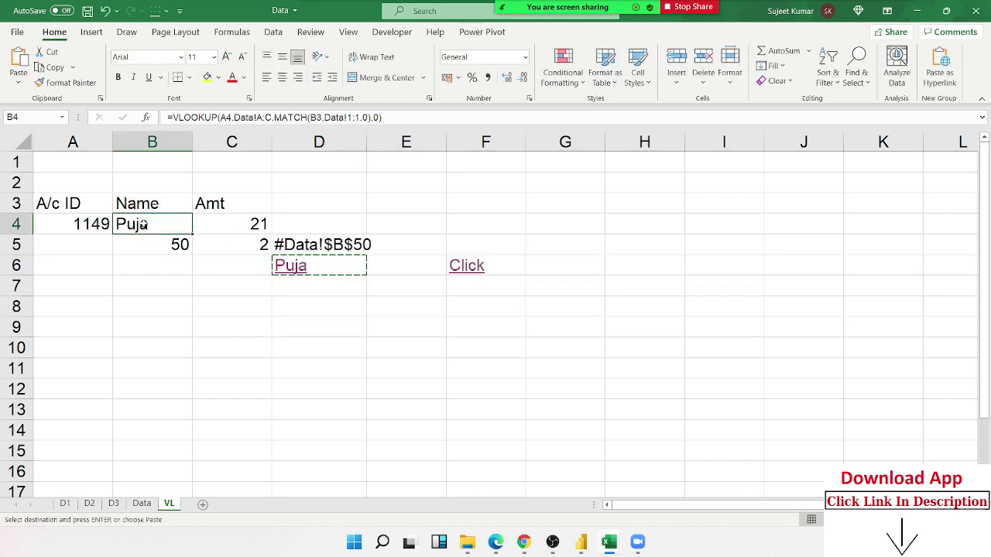
{"action": "key", "text": "ctrl+v"}
Clear the helper cells B5:F8
{"action": "left_click_drag", "start_coordinate": [154, 239], "coordinate": [519, 311]}
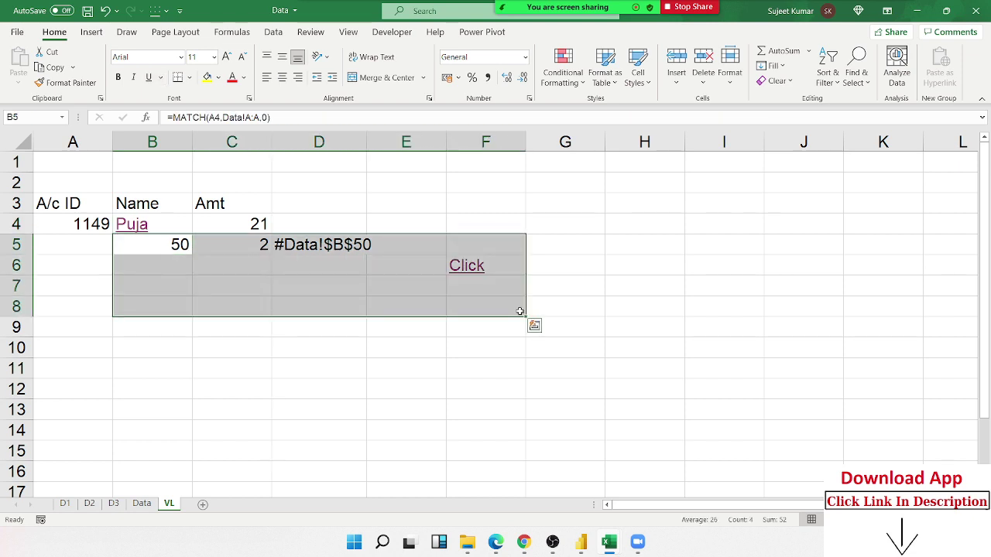
{"action": "key", "text": "Delete"}
{"action": "left_click", "coordinate": [354, 307]}
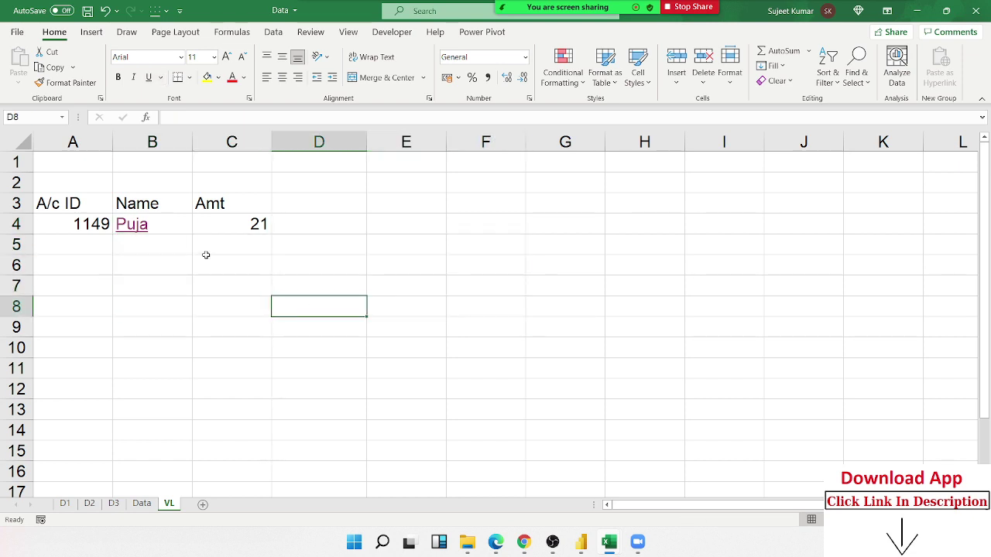
In B4's address part, lock references as $A4, Data!$A:$A, B$3 and Data!$1:$1
{"action": "left_click", "coordinate": [166, 224]}
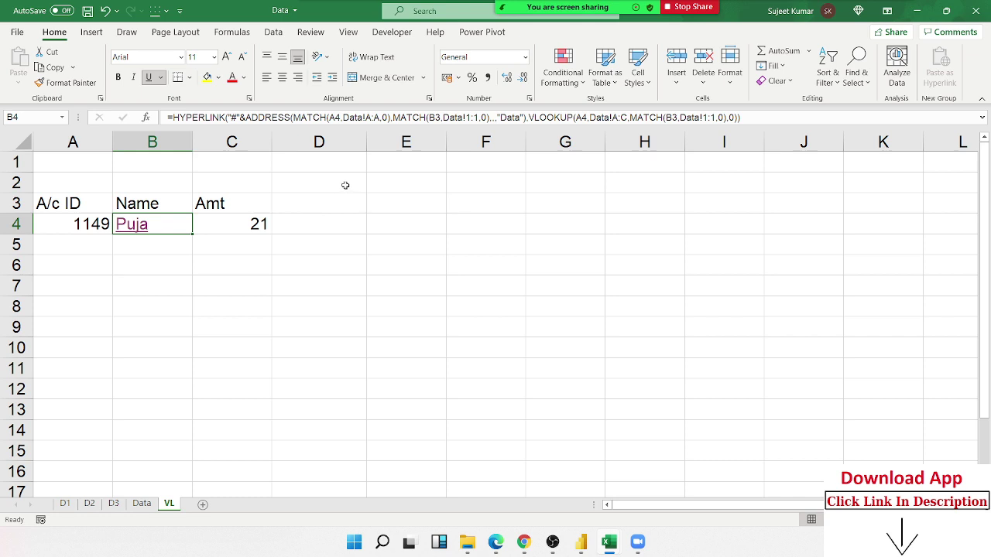
{"action": "double_click", "coordinate": [186, 223]}
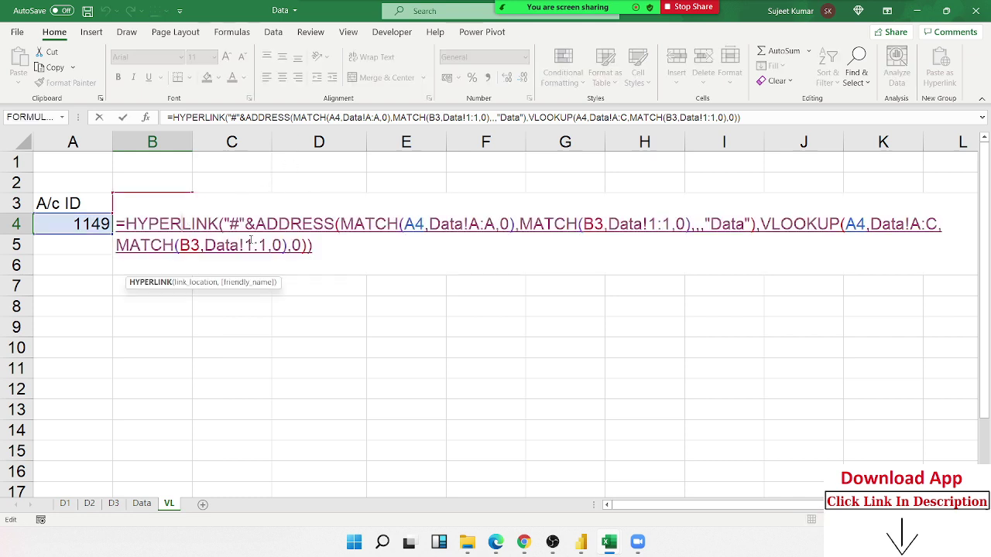
{"action": "left_click", "coordinate": [412, 224]}
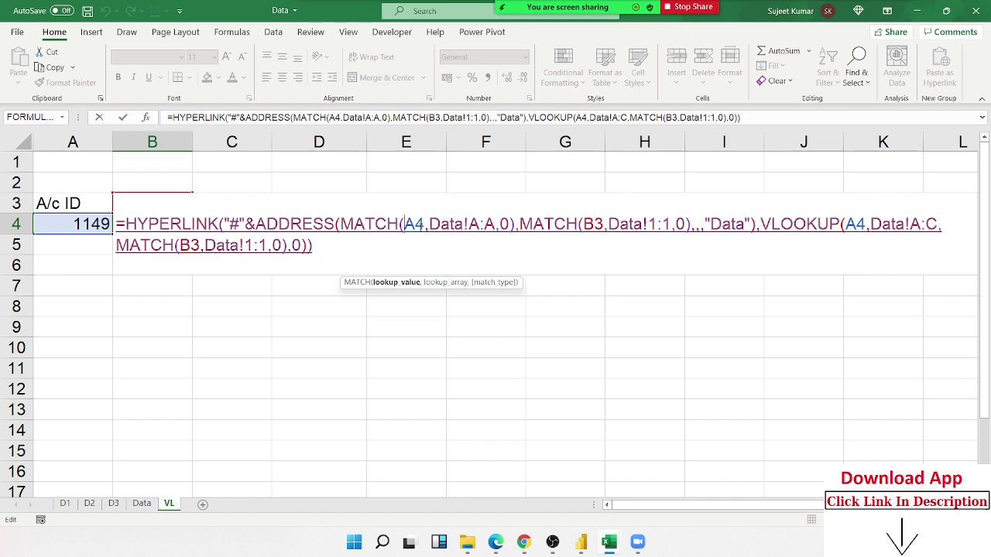
{"action": "type", "text": "$"}
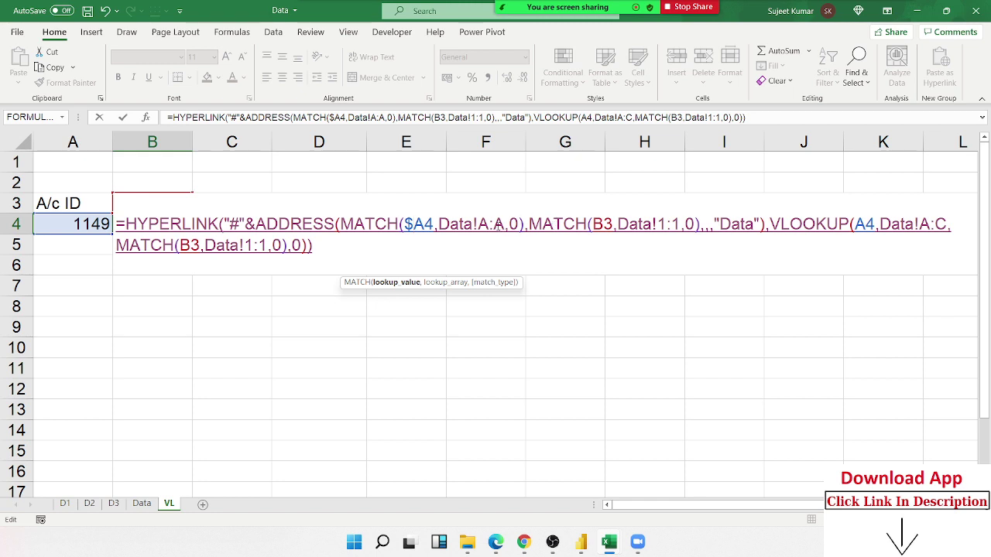
{"action": "left_click", "coordinate": [493, 223]}
{"action": "key", "text": "F4"}
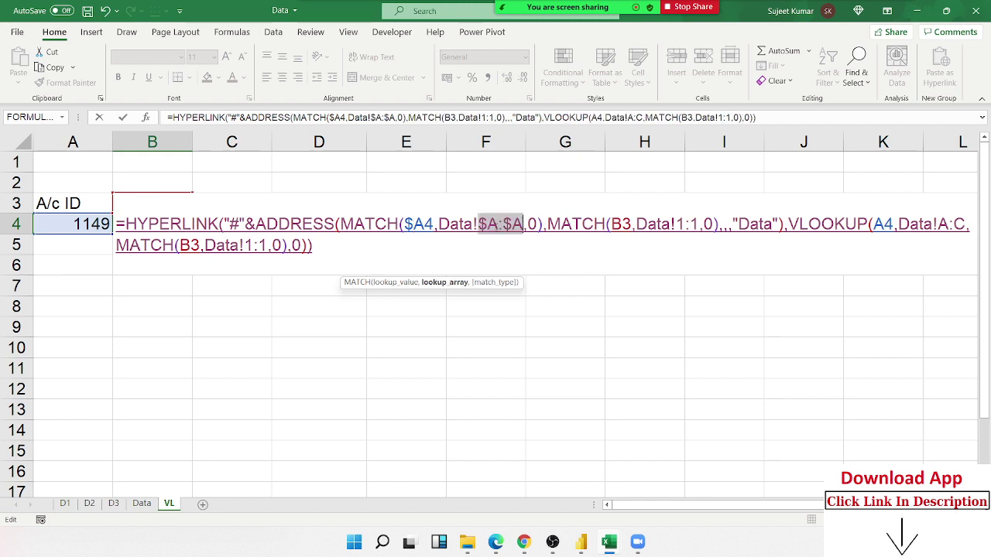
{"action": "left_click", "coordinate": [626, 223]}
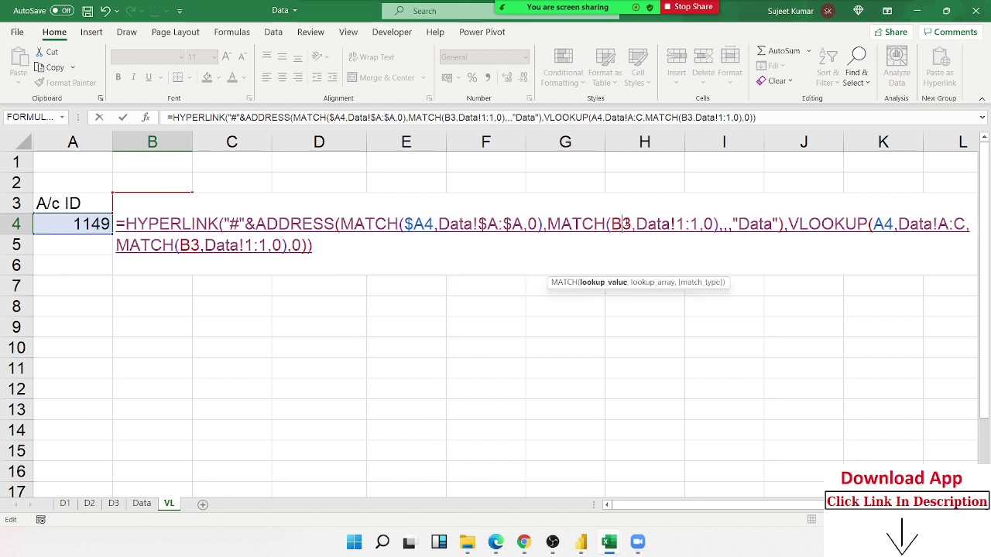
{"action": "type", "text": "$"}
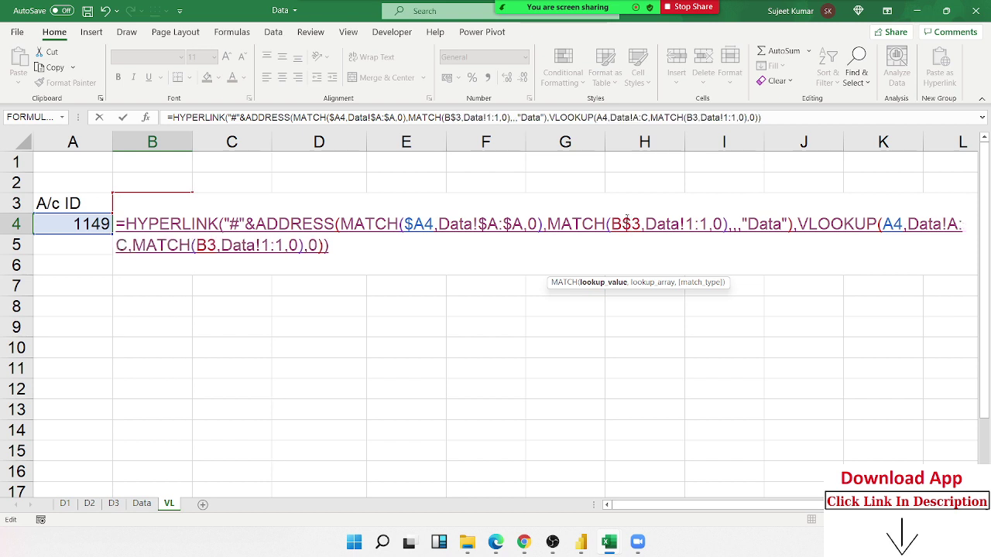
{"action": "left_click", "coordinate": [684, 224]}
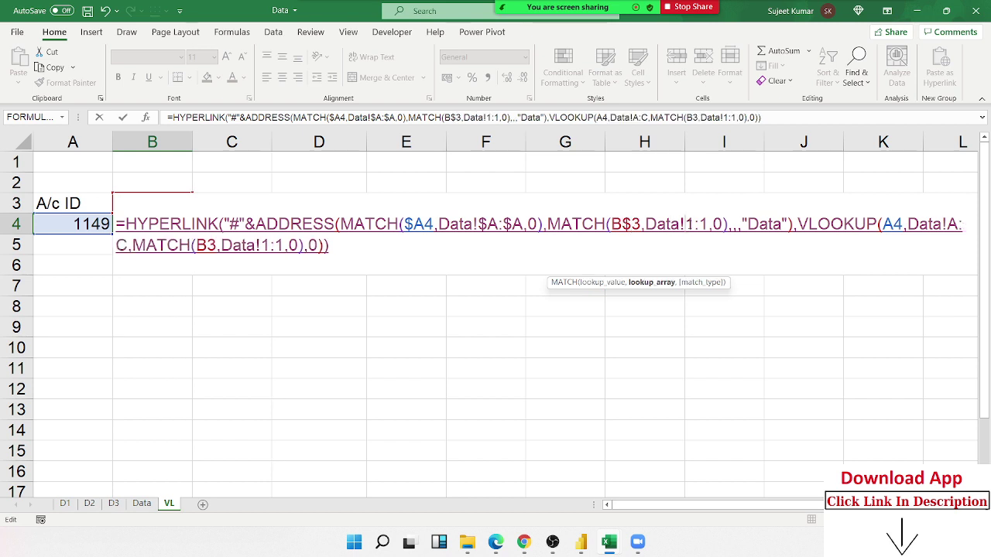
{"action": "key", "text": "F4"}
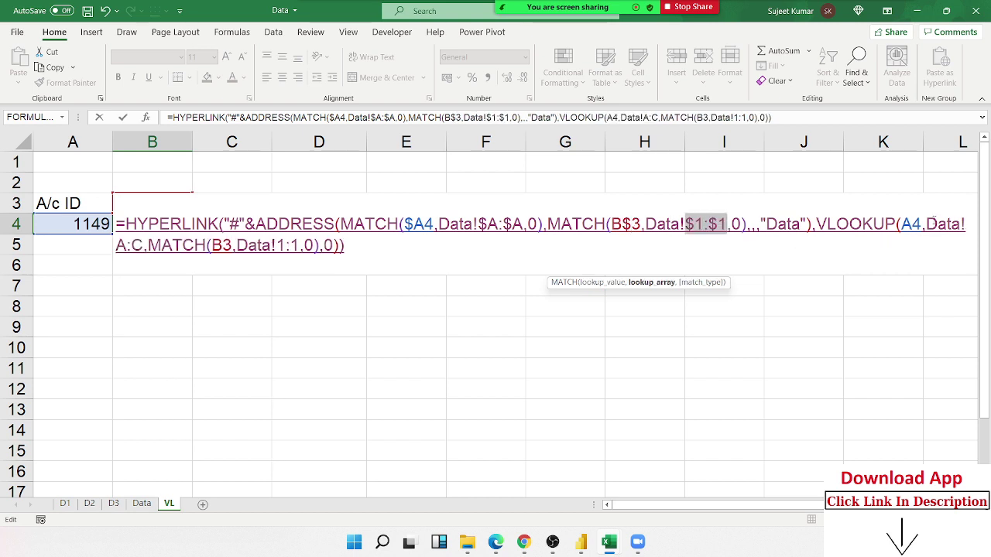
In B4's VLOOKUP part, lock references as $A4, $A:$C, B$3 and Data!$1:$1
{"action": "left_click", "coordinate": [903, 223]}
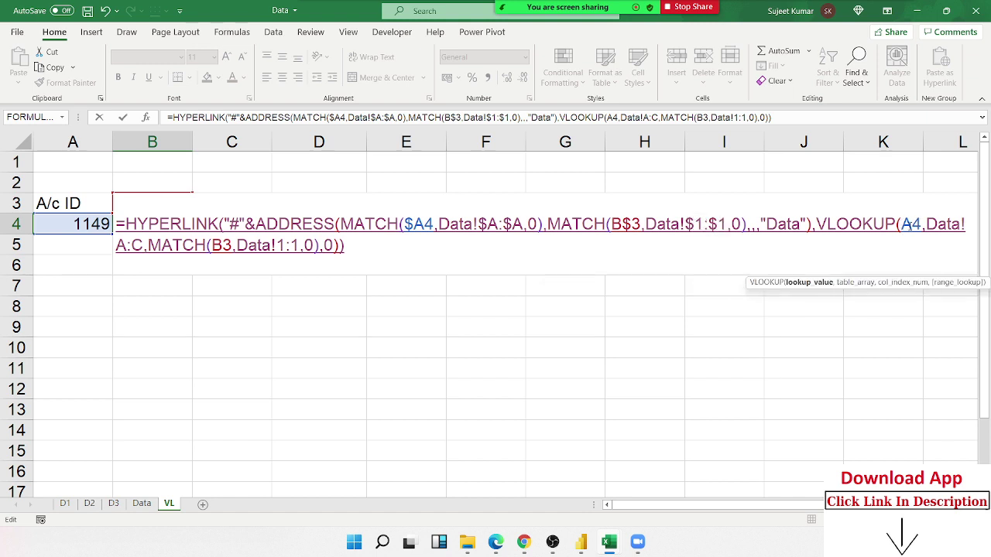
{"action": "type", "text": "$"}
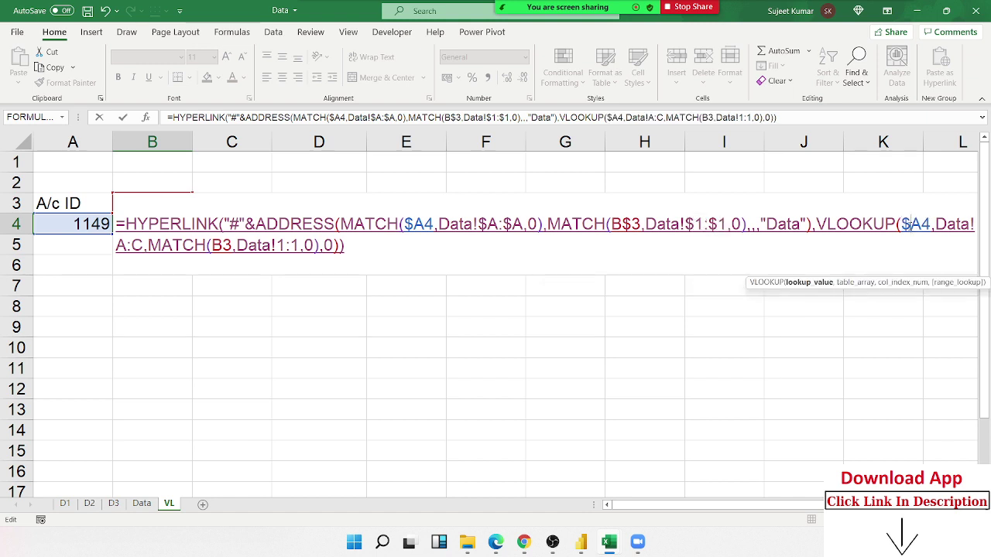
{"action": "left_click", "coordinate": [131, 244]}
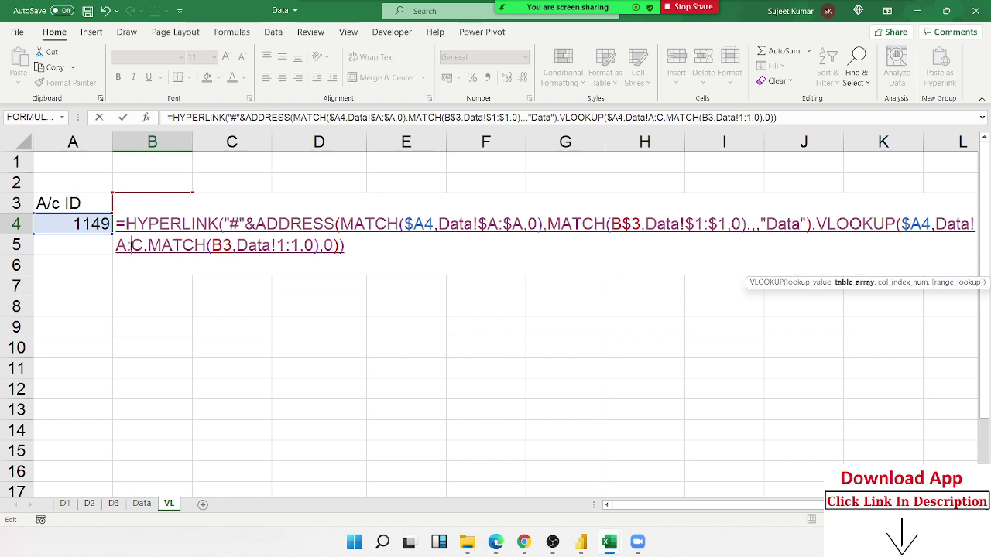
{"action": "key", "text": "F4"}
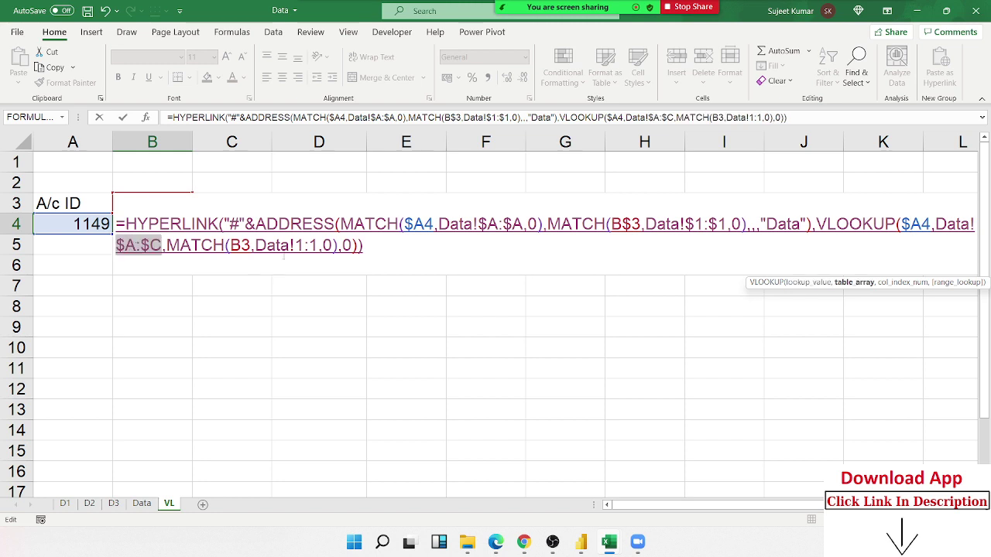
{"action": "left_click", "coordinate": [239, 244]}
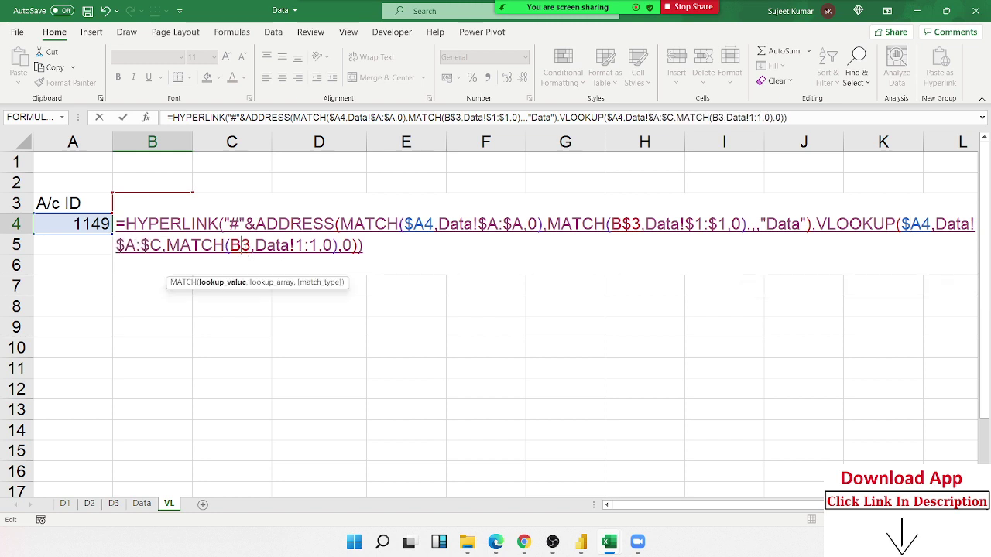
{"action": "type", "text": "$"}
{"action": "left_click", "coordinate": [318, 245]}
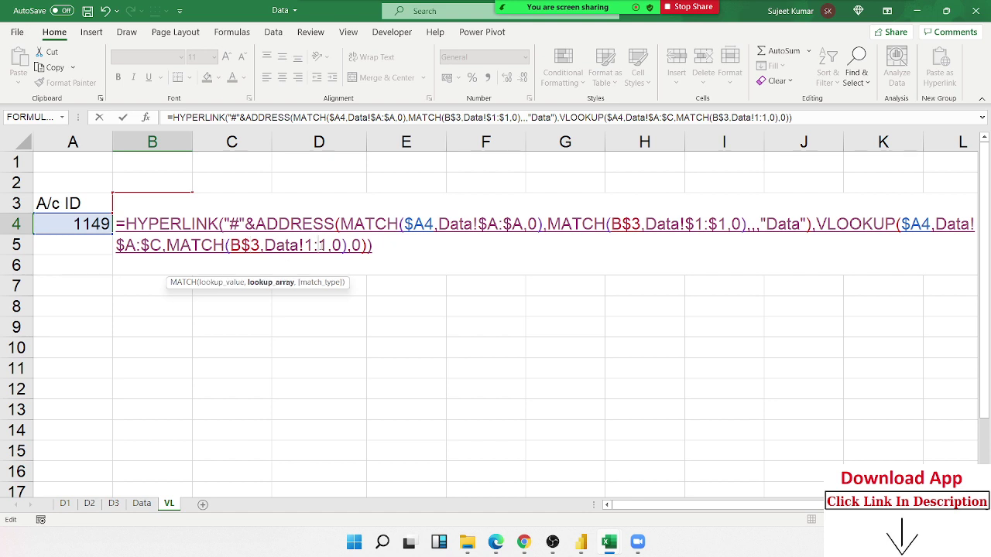
{"action": "key", "text": "F4"}
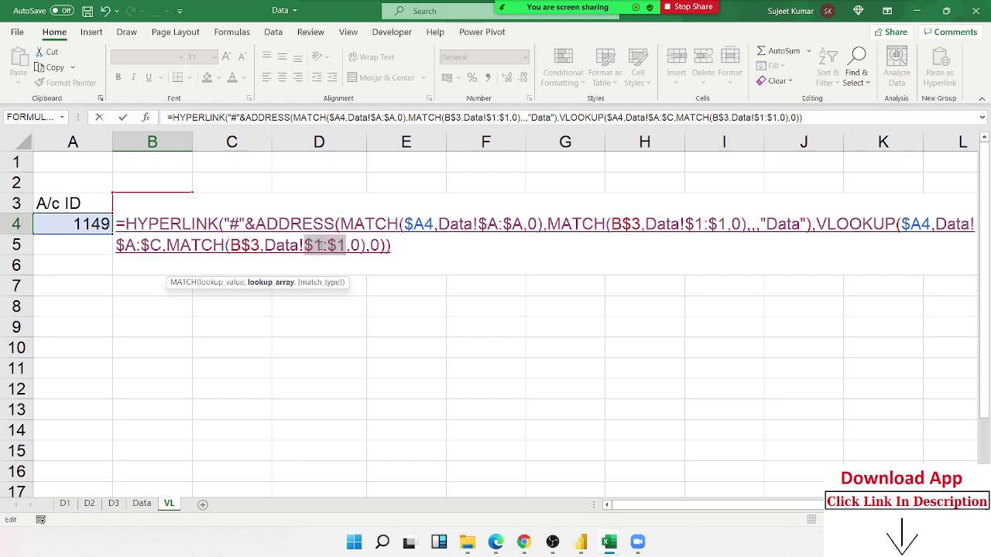
{"action": "key", "text": "Return"}
Copy B4's hyperlink formula into C4 and down through row 12, then inspect the #N/A in B5
{"action": "left_click", "coordinate": [183, 229]}
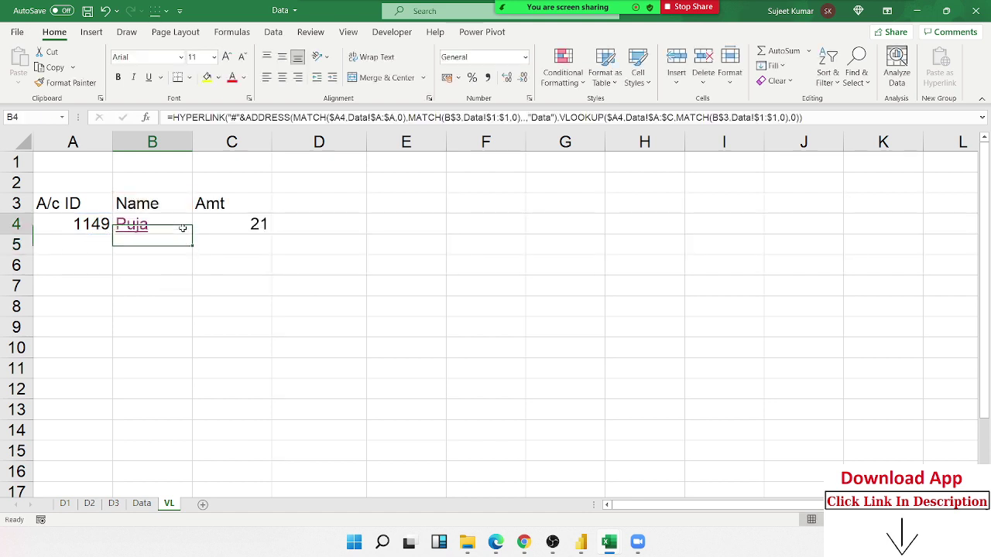
{"action": "left_click_drag", "start_coordinate": [191, 232], "coordinate": [243, 230]}
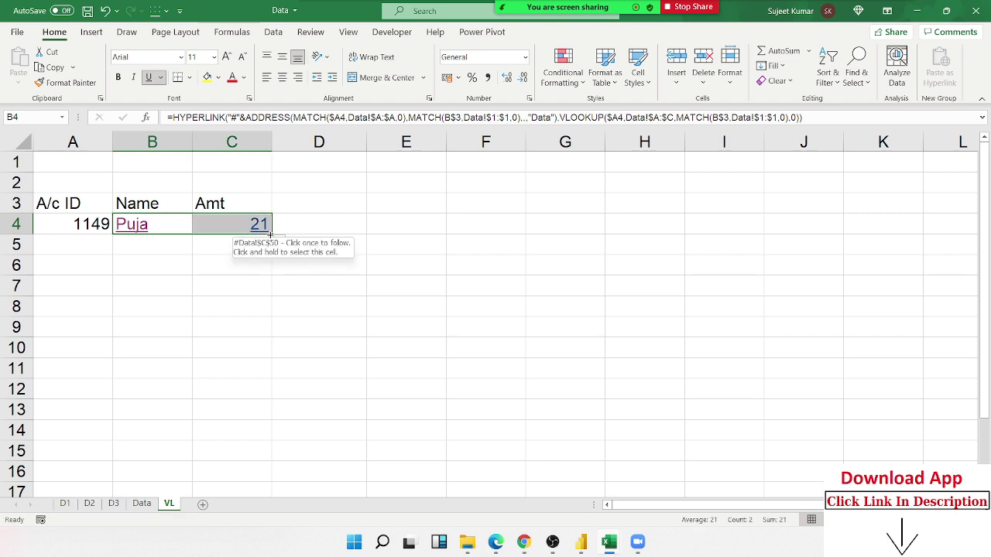
{"action": "left_click_drag", "start_coordinate": [270, 233], "coordinate": [261, 399]}
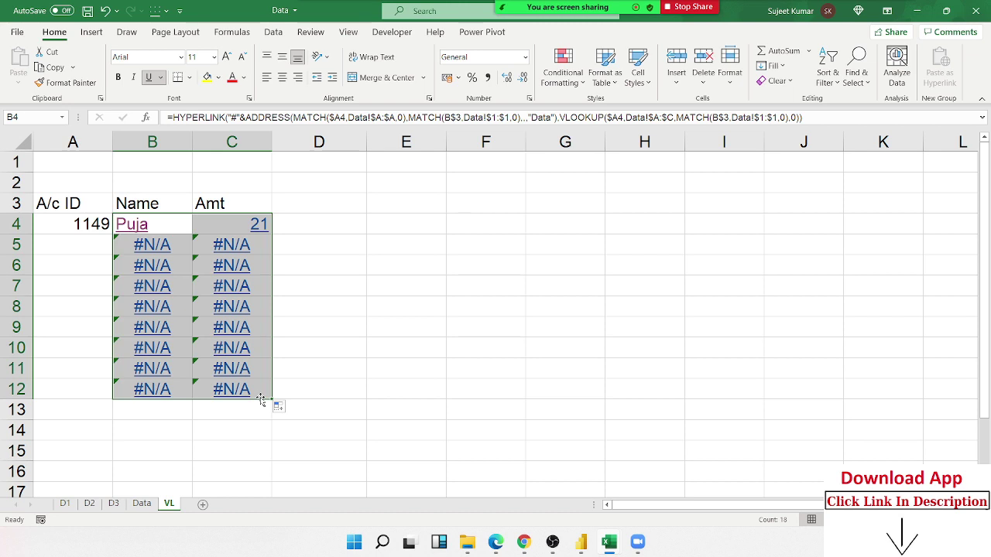
{"action": "left_click", "coordinate": [153, 227]}
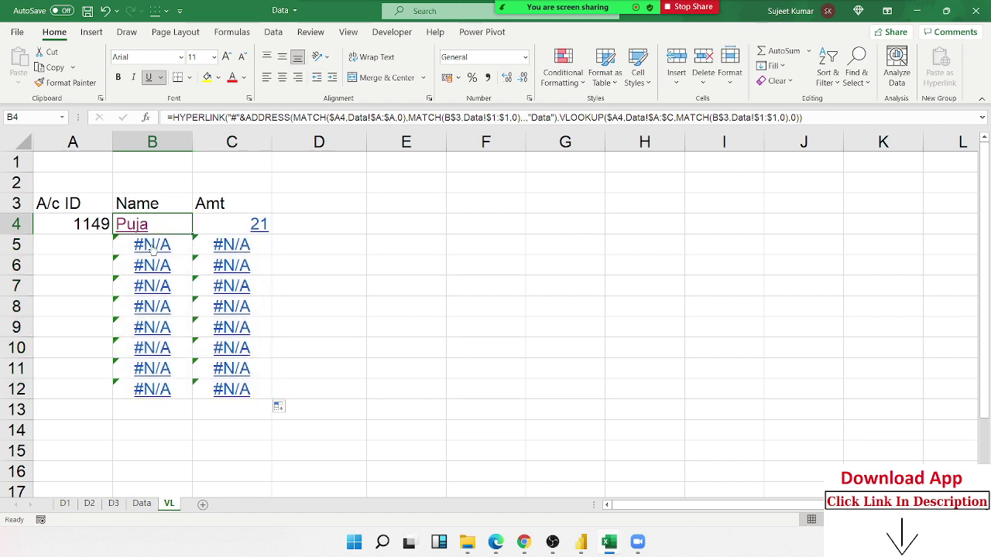
{"action": "left_click", "coordinate": [152, 247]}
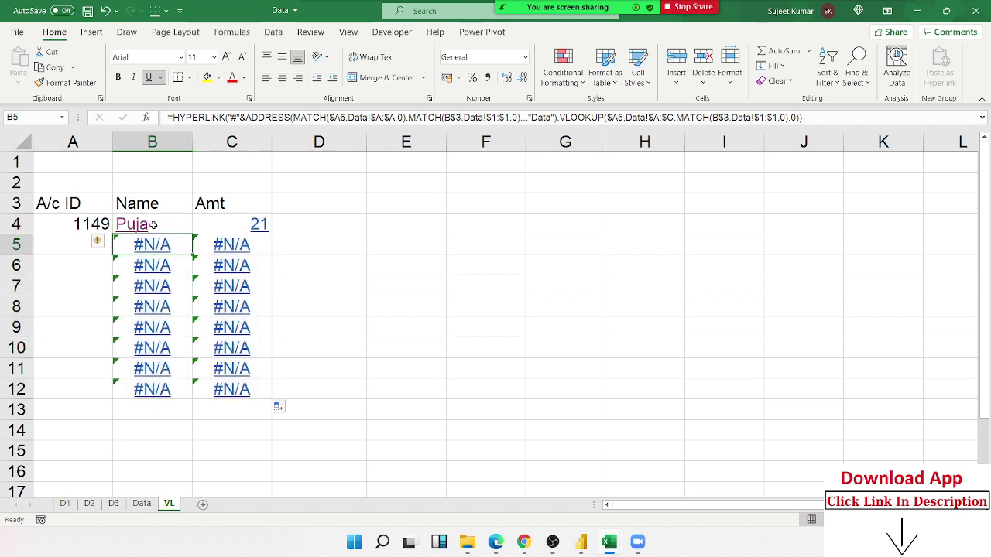
{"action": "left_click", "coordinate": [176, 225]}
Wrap B4's HYPERLINK formula in IFERROR with an empty-text "" fallback
{"action": "left_click", "coordinate": [174, 118]}
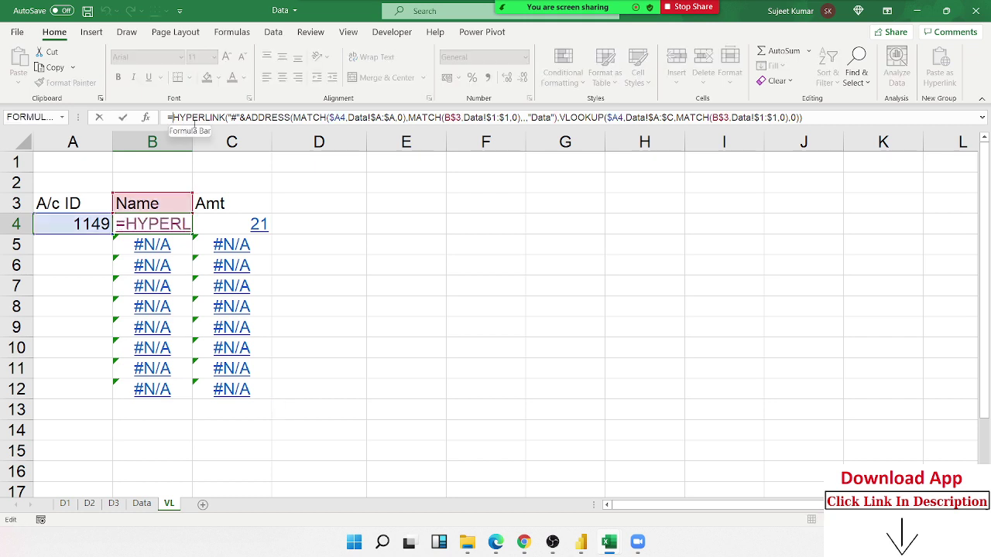
{"action": "type", "text": "ind"}
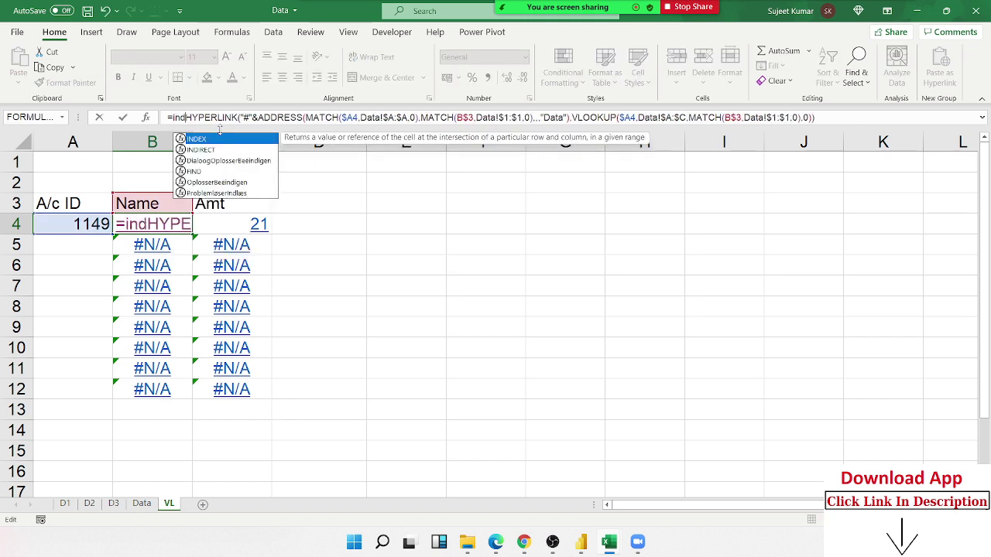
{"action": "key", "text": "Down"}
{"action": "key", "text": "Up"}
{"action": "key", "text": "BackSpace"}
{"action": "key", "text": "BackSpace"}
{"action": "type", "text": "f"}
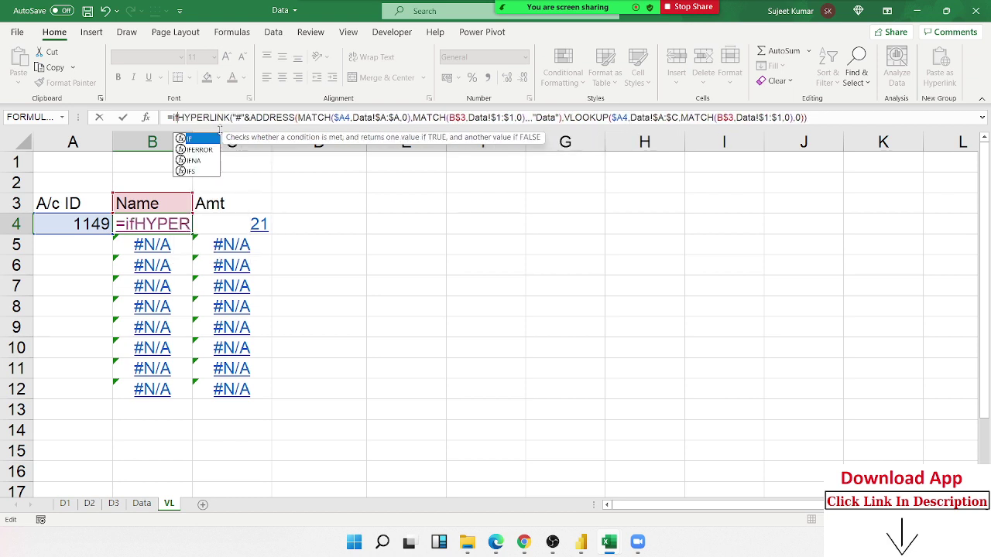
{"action": "key", "text": "Down"}
{"action": "key", "text": "Tab"}
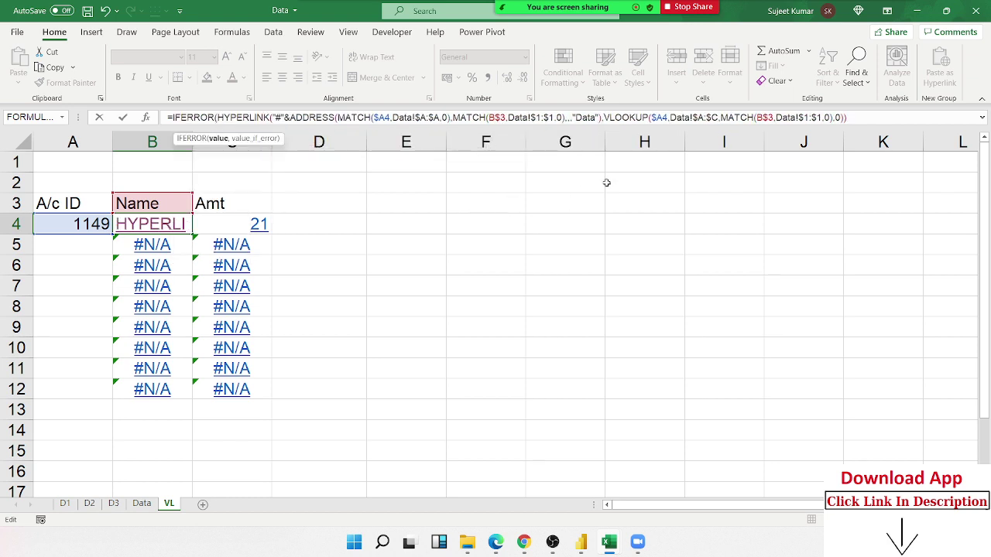
{"action": "left_click", "coordinate": [868, 123]}
{"action": "type", "text": ",\"\""}
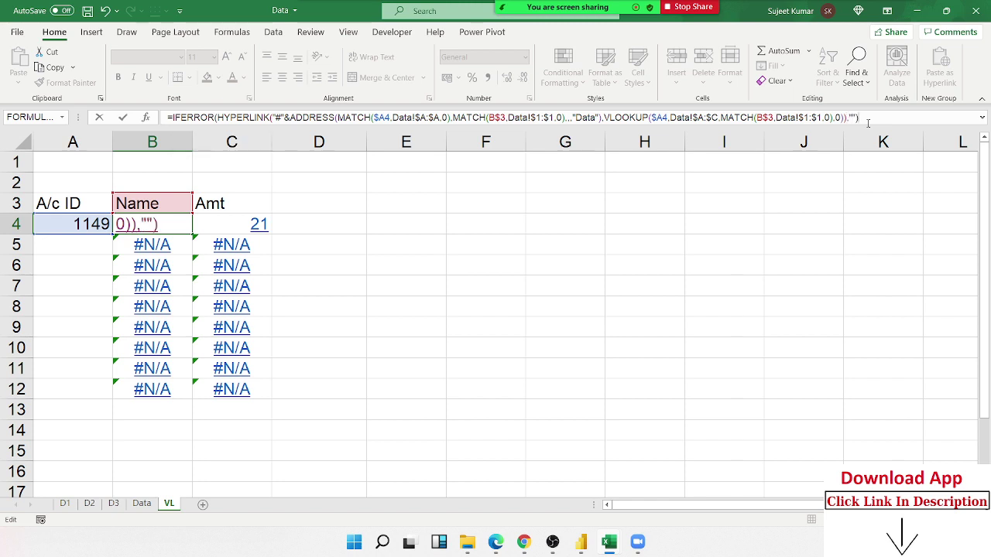
{"action": "key", "text": "ctrl+Return"}
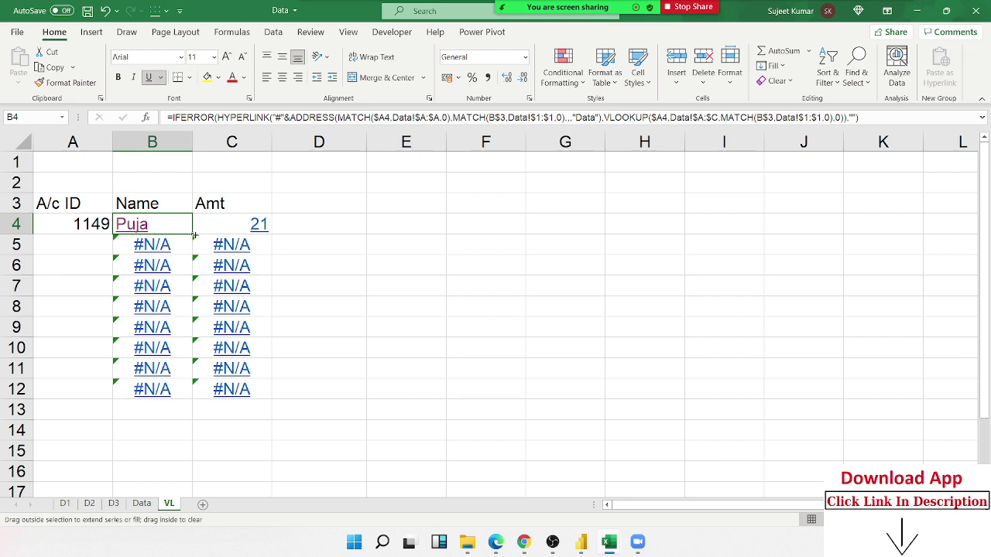
Fill the IFERROR-wrapped formula from B4 into C4 and down through row 12
{"action": "left_click_drag", "start_coordinate": [194, 234], "coordinate": [270, 233]}
{"action": "left_click_drag", "start_coordinate": [270, 232], "coordinate": [271, 393]}
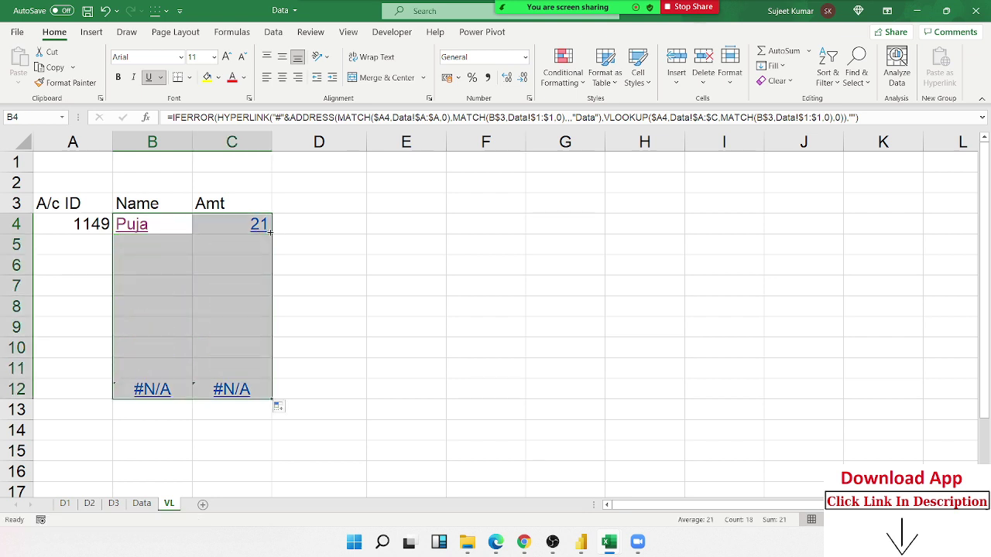
{"action": "left_click", "coordinate": [452, 246]}
Enter account ID 1110 in cell A5
{"action": "left_click", "coordinate": [56, 242]}
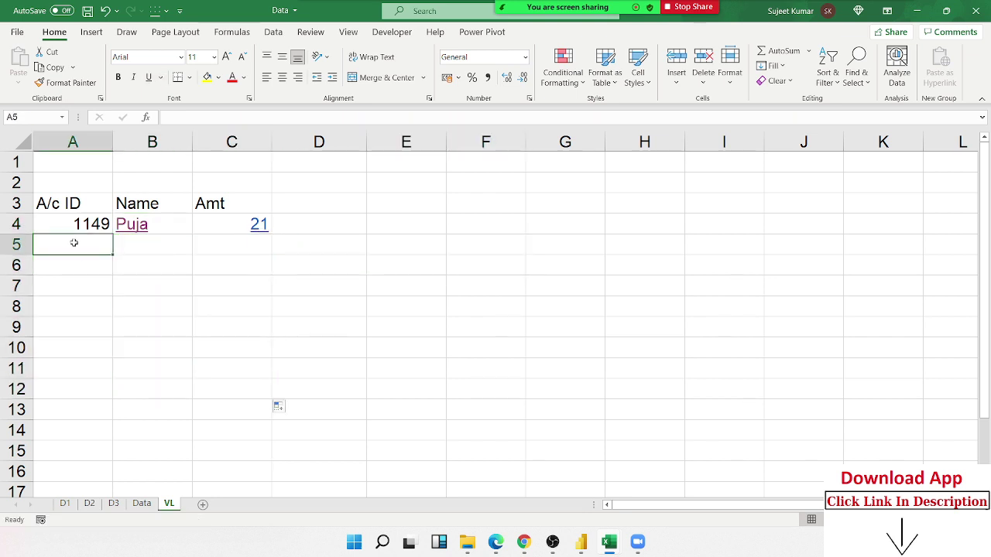
{"action": "type", "text": "1110"}
{"action": "key", "text": "Return"}
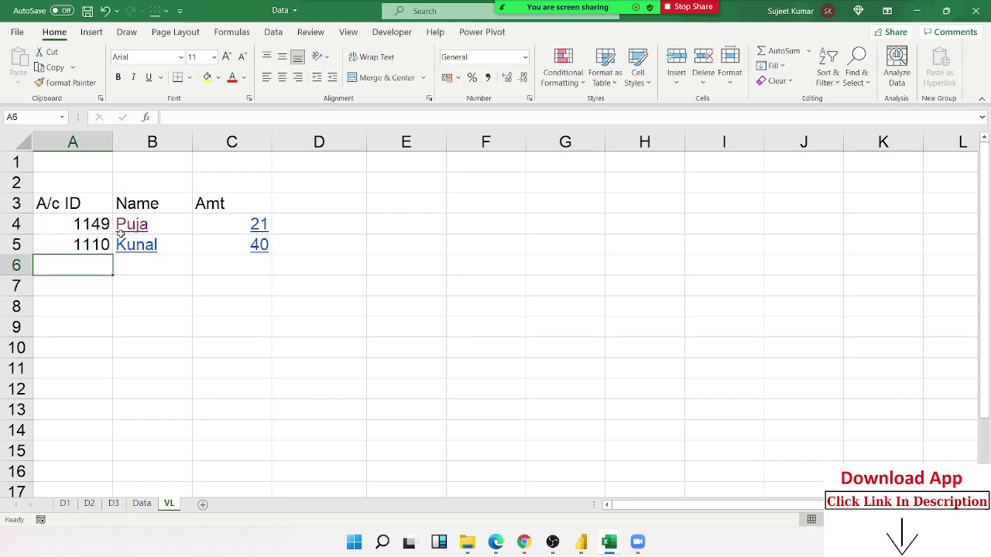
Test the Kunal and 40 links against the Data sheet, then select empty cell C12
{"action": "left_click", "coordinate": [151, 246]}
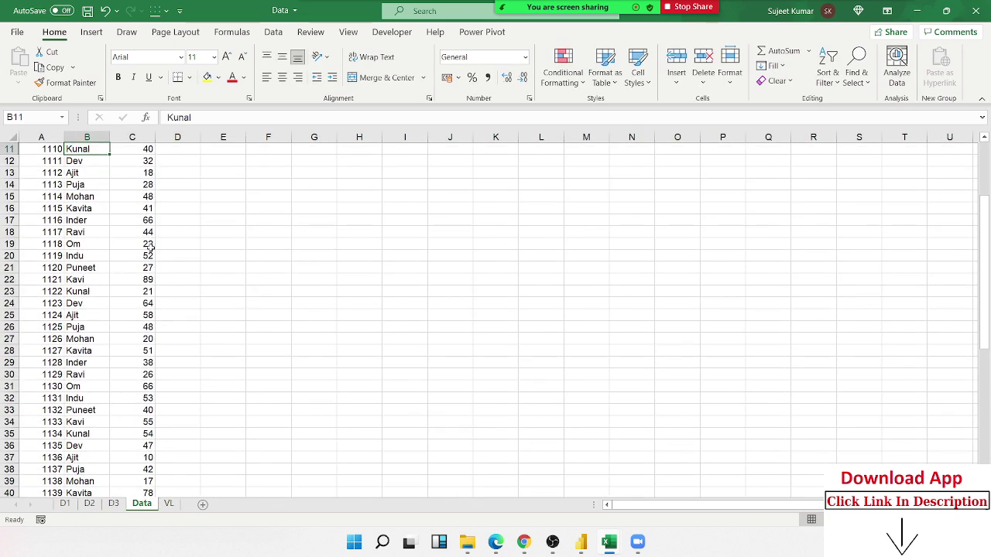
{"action": "scroll", "coordinate": [190, 387], "scroll_direction": "up", "scroll_amount": 3}
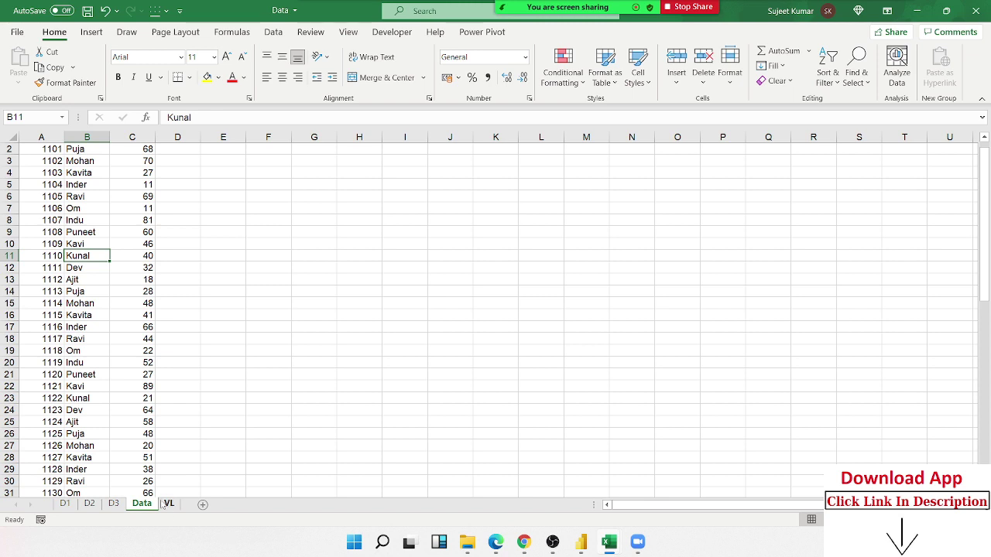
{"action": "left_click", "coordinate": [169, 503]}
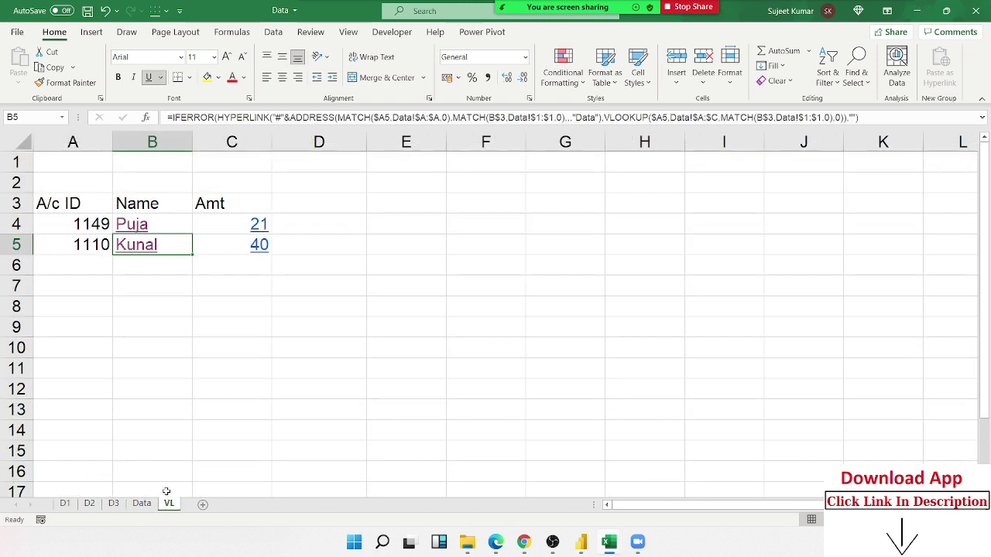
{"action": "left_click", "coordinate": [258, 246]}
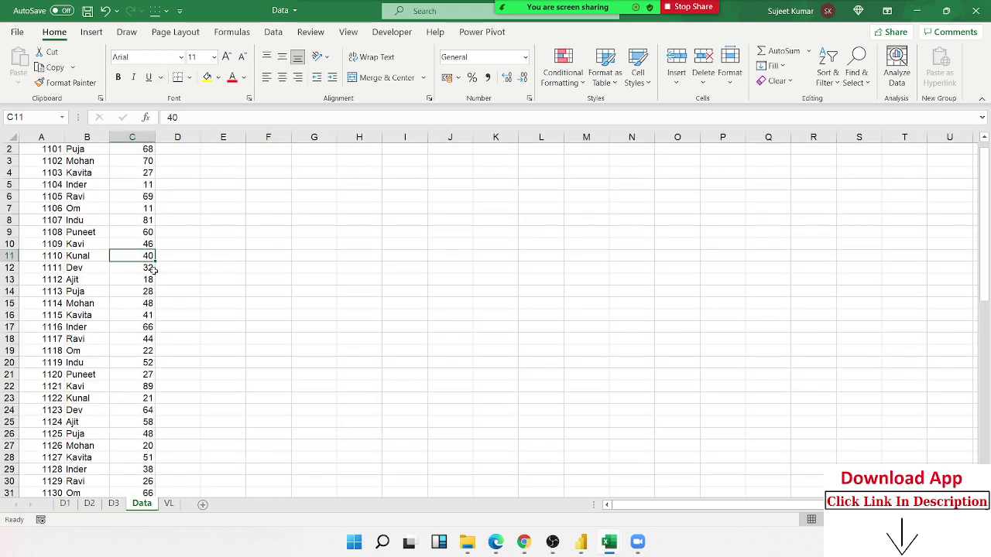
{"action": "left_click", "coordinate": [167, 503]}
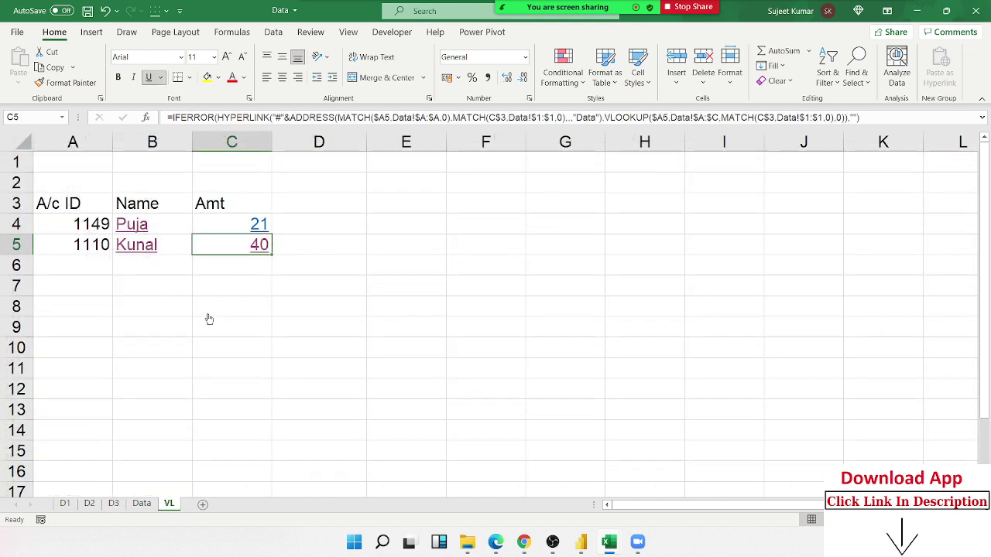
{"action": "left_click_drag", "start_coordinate": [486, 180], "coordinate": [486, 203]}
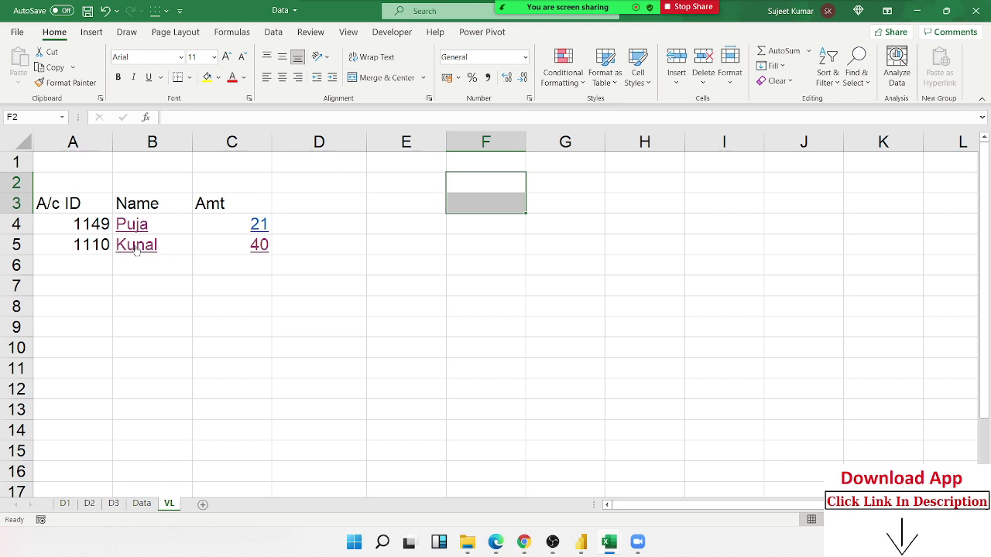
{"action": "left_click", "coordinate": [226, 389]}
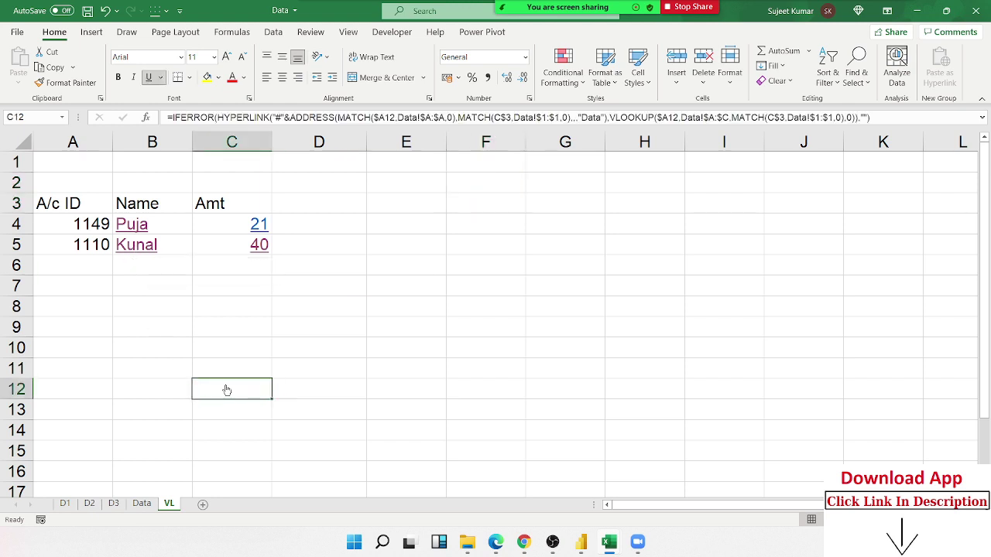
Rename the Data sheet to 'Sales Data' and return to the VL sheet
{"action": "left_click", "coordinate": [141, 504]}
{"action": "type", "text": "S"}
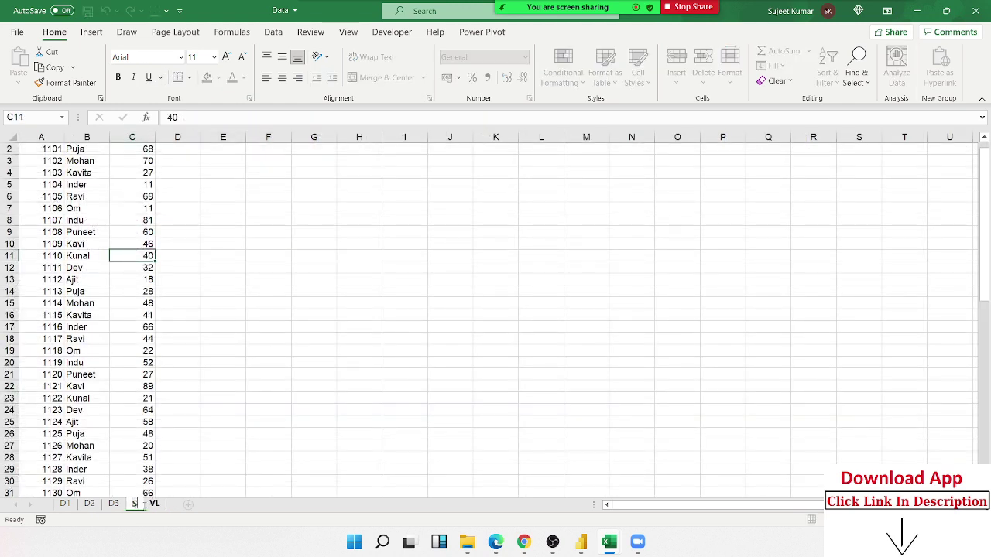
{"action": "type", "text": "a"}
{"action": "type", "text": "le"}
{"action": "type", "text": "s Data"}
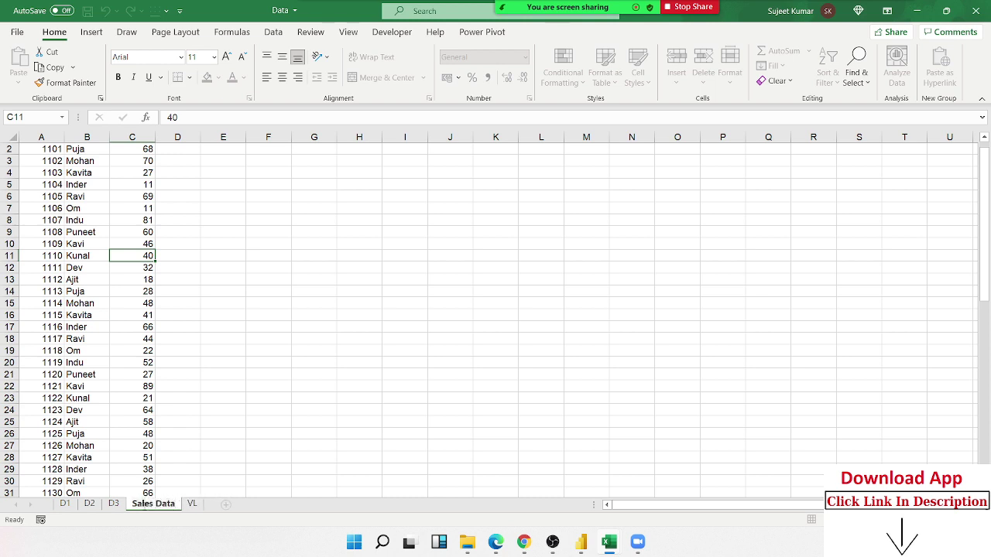
{"action": "key", "text": "Return"}
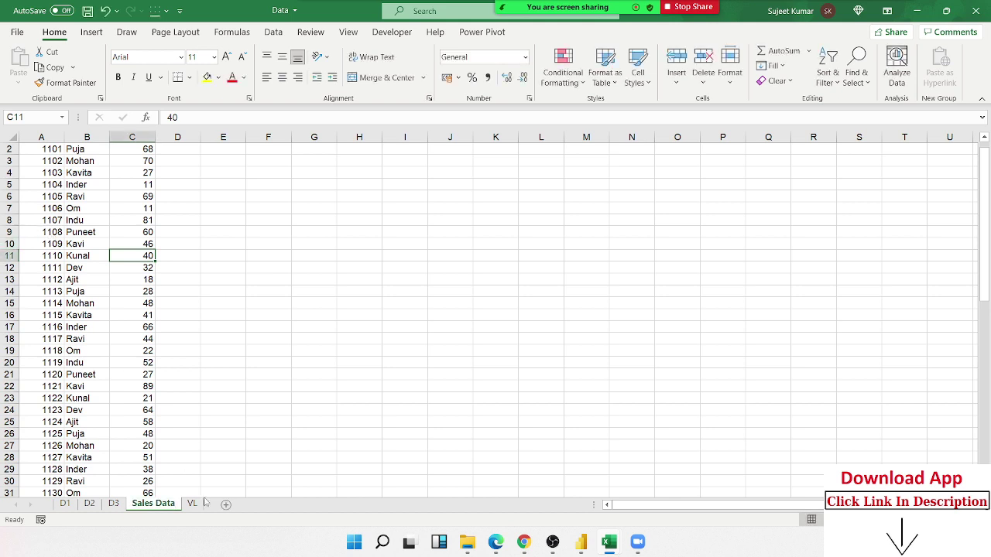
{"action": "left_click", "coordinate": [192, 503]}
Test the Puja link and dismiss the 'Reference isn't valid' warning
{"action": "left_click", "coordinate": [394, 405]}
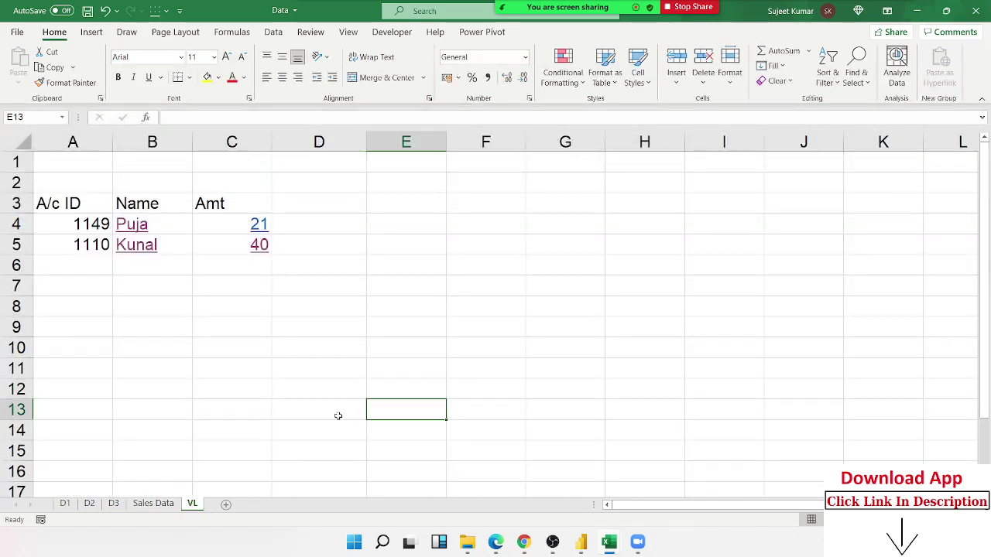
{"action": "left_click", "coordinate": [141, 226]}
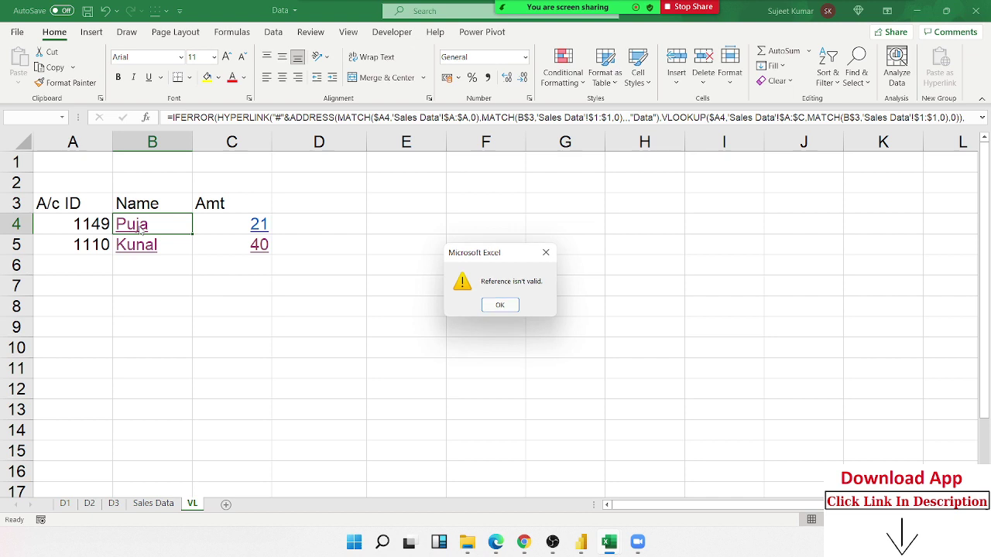
{"action": "left_click", "coordinate": [500, 305]}
Leave a stray 'f' in E7, dismiss its shortcut menu, and select B4
{"action": "left_click", "coordinate": [368, 280]}
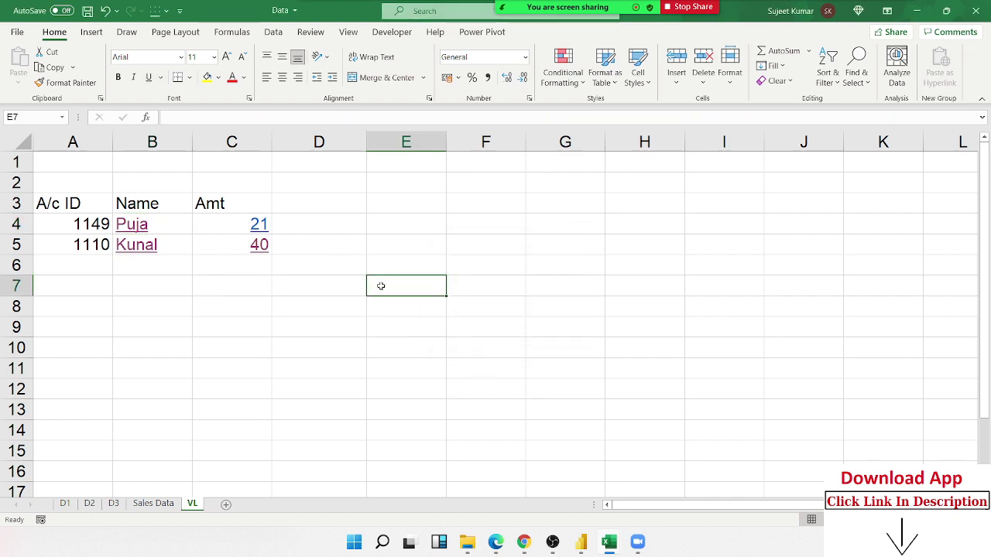
{"action": "type", "text": "f"}
{"action": "key", "text": "Return"}
{"action": "key", "text": "Return"}
{"action": "left_click", "coordinate": [407, 286]}
{"action": "right_click", "coordinate": [407, 285]}
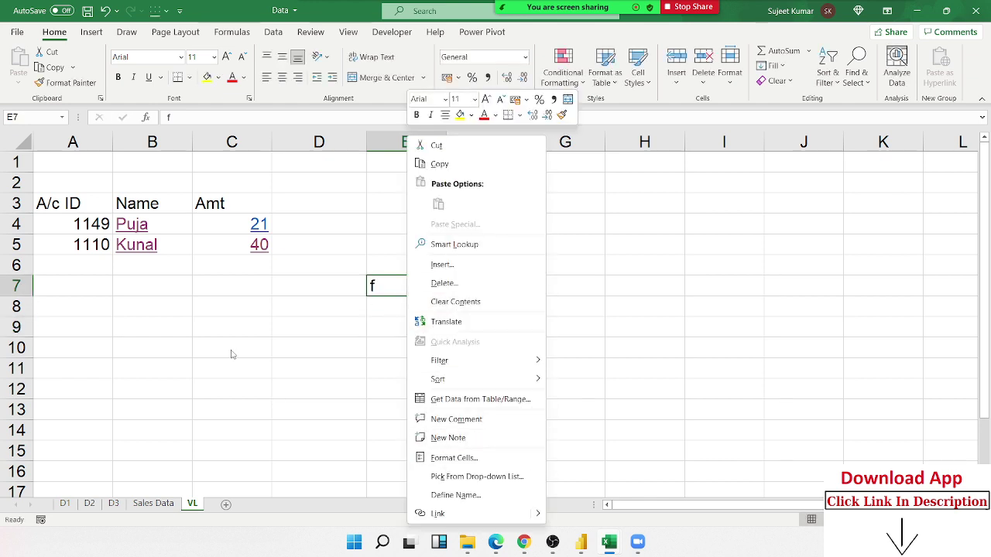
{"action": "key", "text": "Escape"}
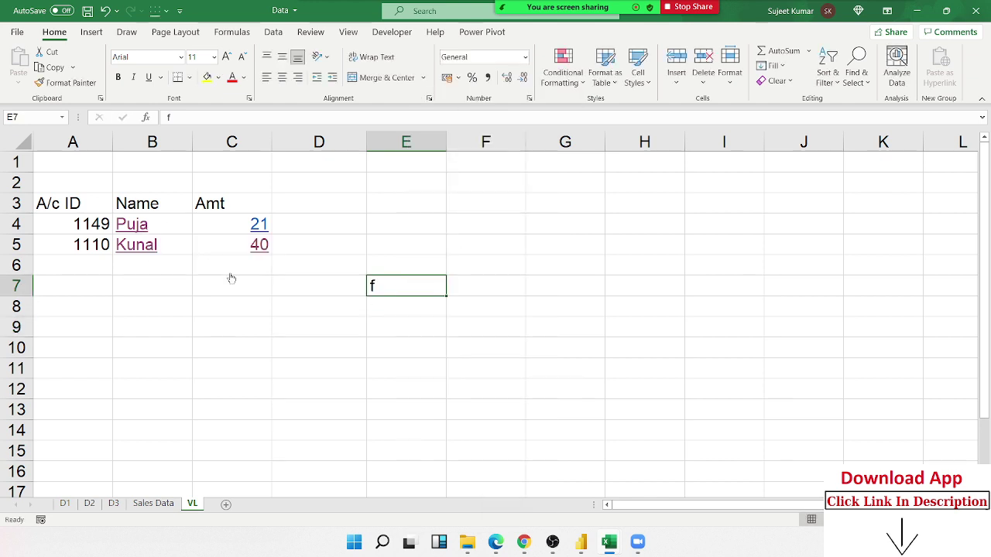
{"action": "left_click", "coordinate": [231, 306]}
{"action": "left_click", "coordinate": [179, 223]}
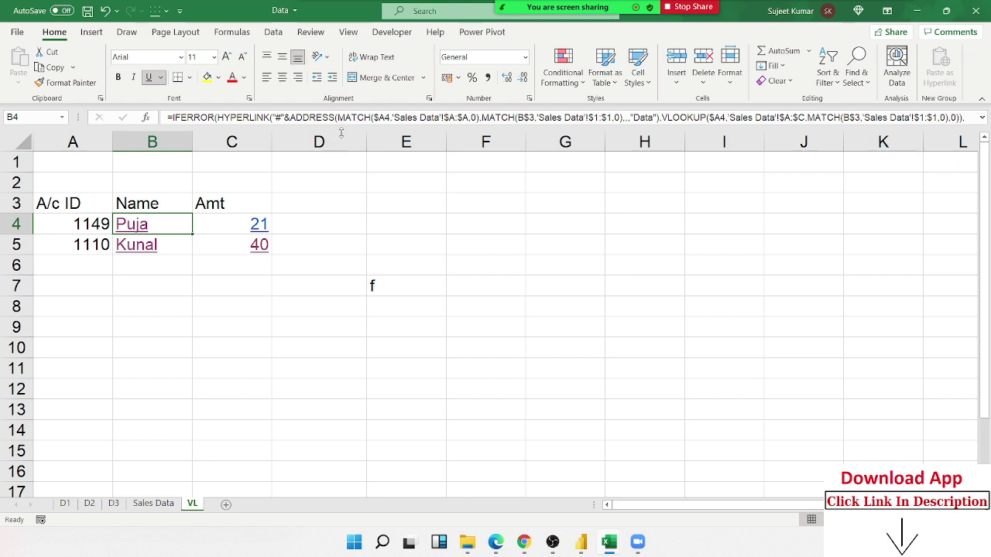
Change B4's ADDRESS sheet name from Data to 'Sales Data' and confirm the Puja link reaches B50
{"action": "left_click_drag", "start_coordinate": [341, 127], "coordinate": [338, 163]}
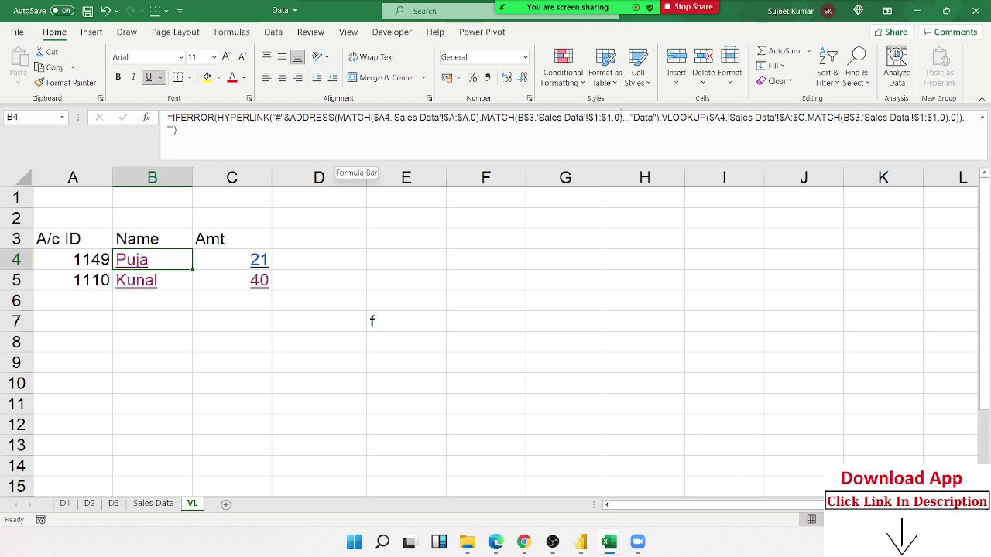
{"action": "left_click", "coordinate": [644, 117]}
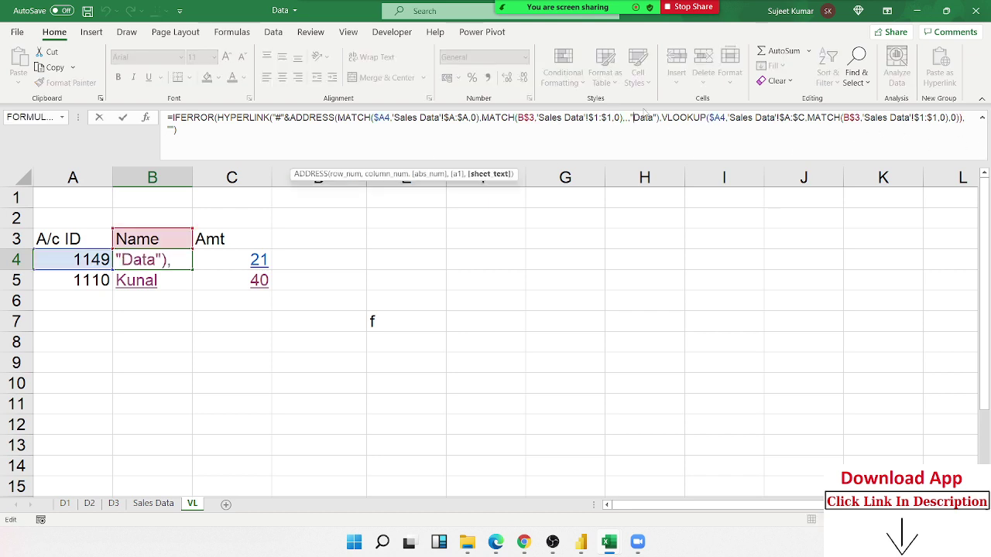
{"action": "type", "text": "Sales"}
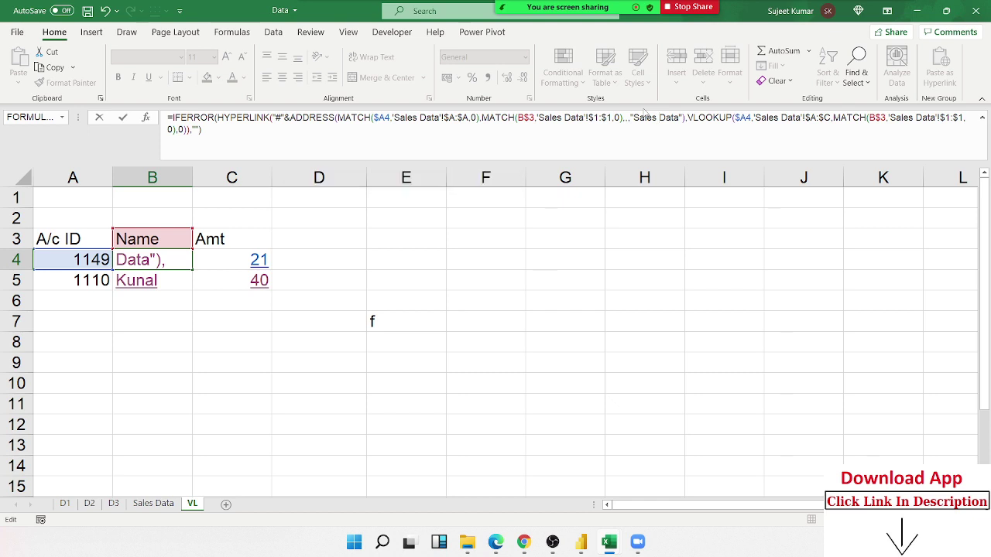
{"action": "key", "text": "Return"}
{"action": "key", "text": "Up"}
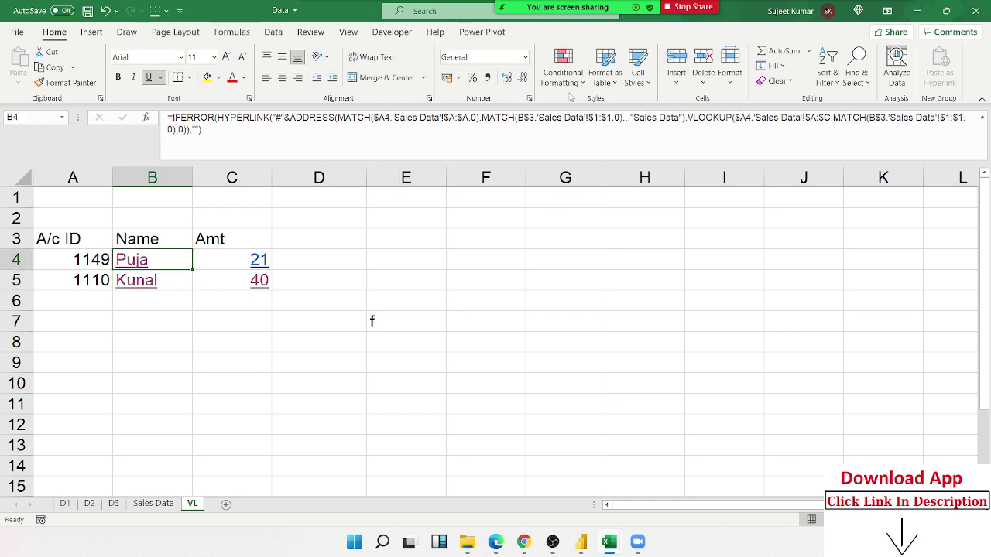
{"action": "left_click", "coordinate": [160, 324]}
{"action": "left_click", "coordinate": [138, 265]}
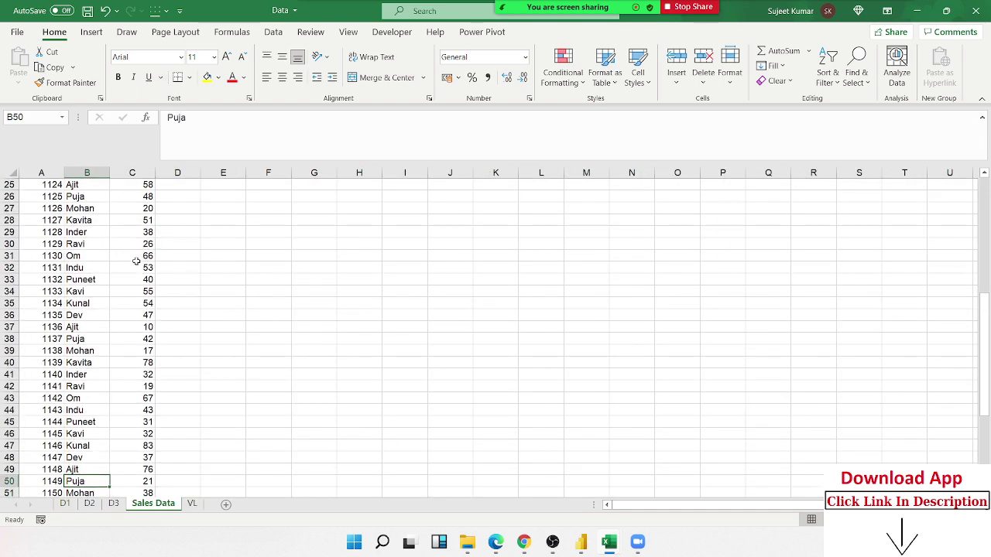
Back on VL, test the Kunal link in B5 and dismiss its invalid-reference warning
{"action": "left_click", "coordinate": [191, 503]}
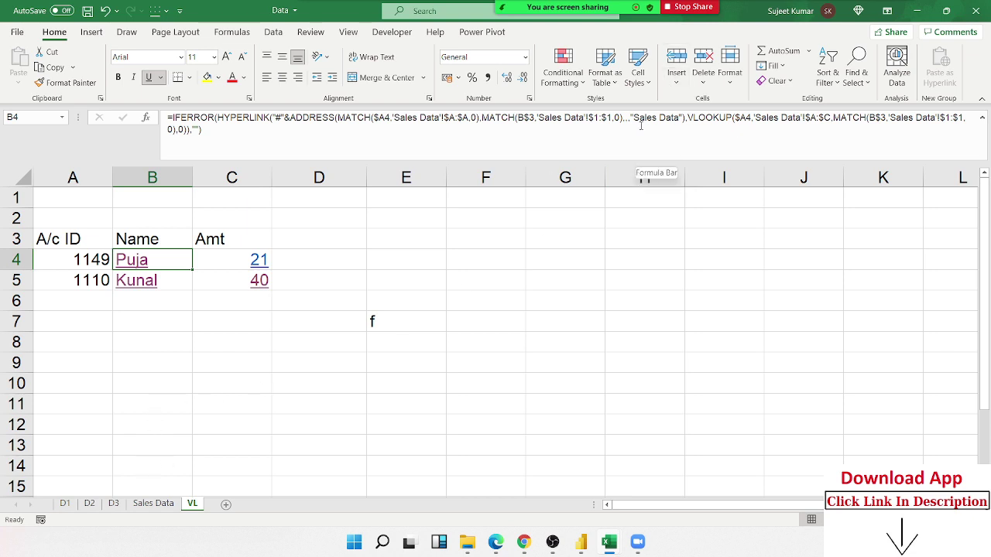
{"action": "left_click", "coordinate": [141, 284]}
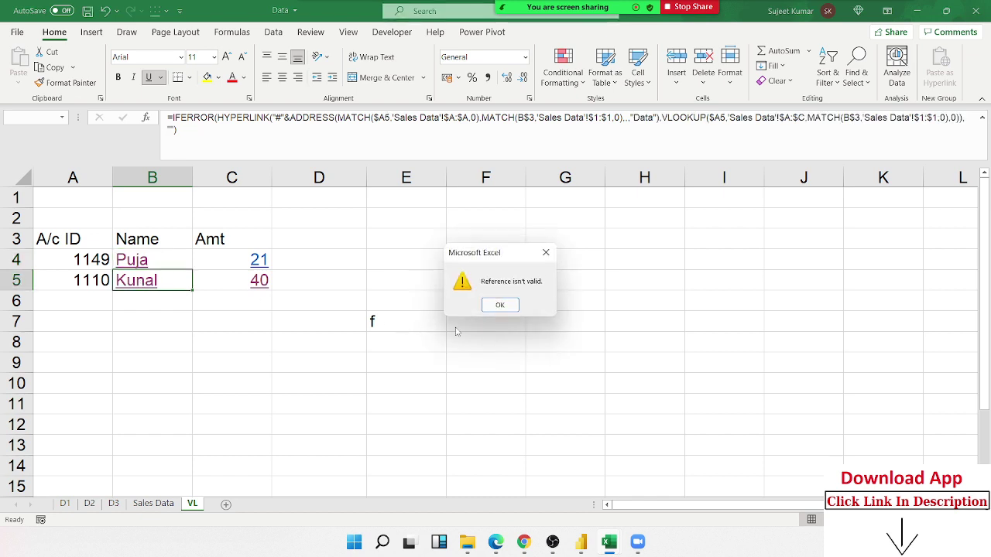
{"action": "left_click", "coordinate": [498, 303]}
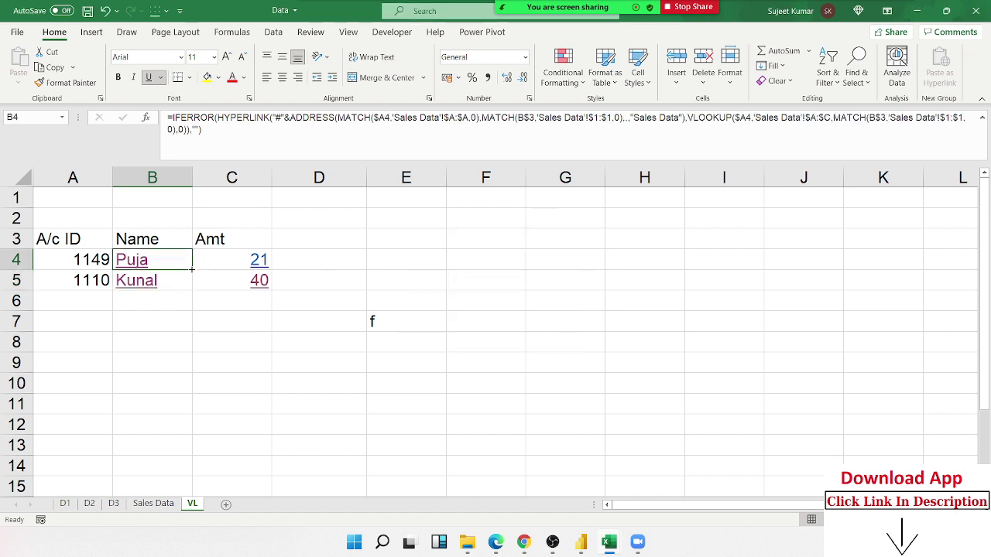
Fill the corrected Sales Data formulas from B4:C4 down to row 12 and verify the 40 link reaches C11
{"action": "left_click_drag", "start_coordinate": [186, 257], "coordinate": [263, 264]}
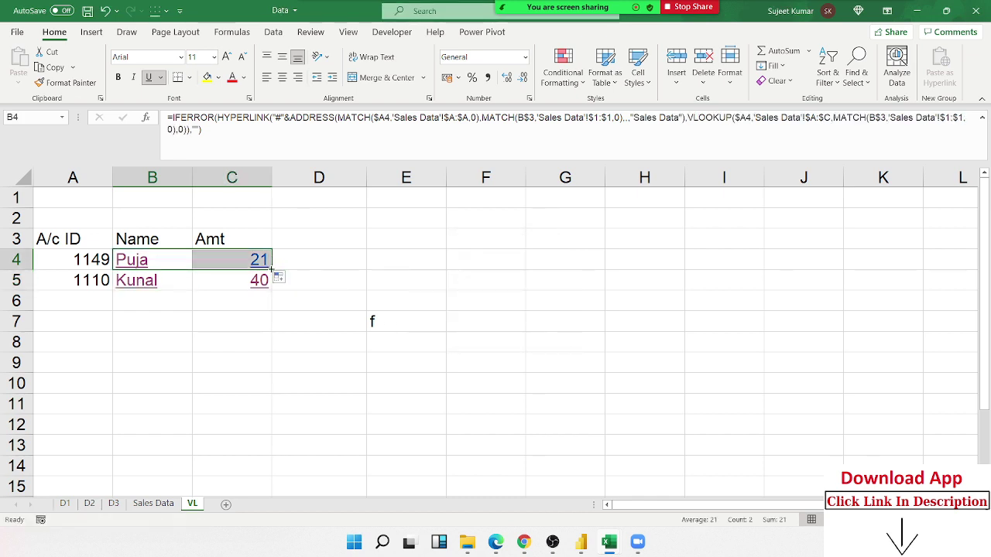
{"action": "double_click", "coordinate": [271, 269]}
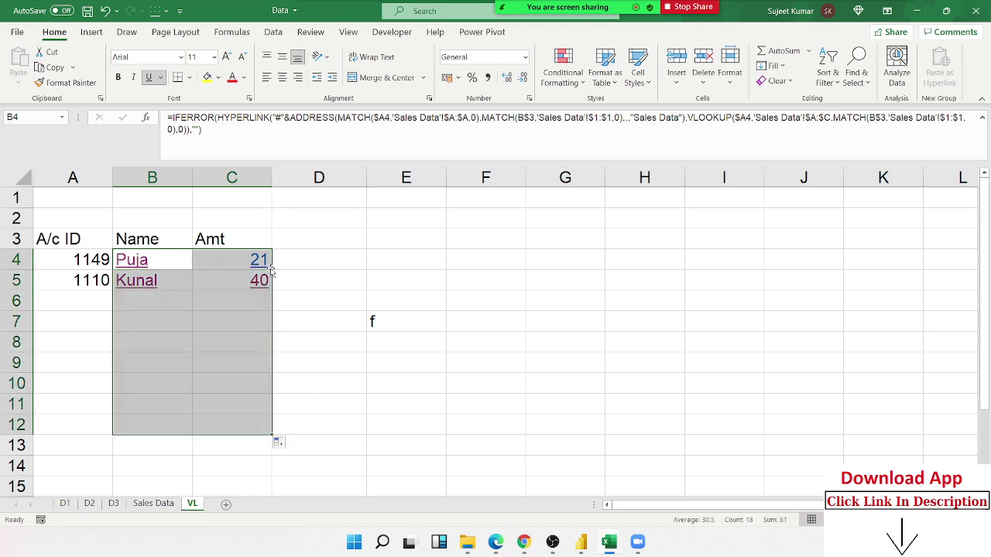
{"action": "left_click", "coordinate": [362, 233]}
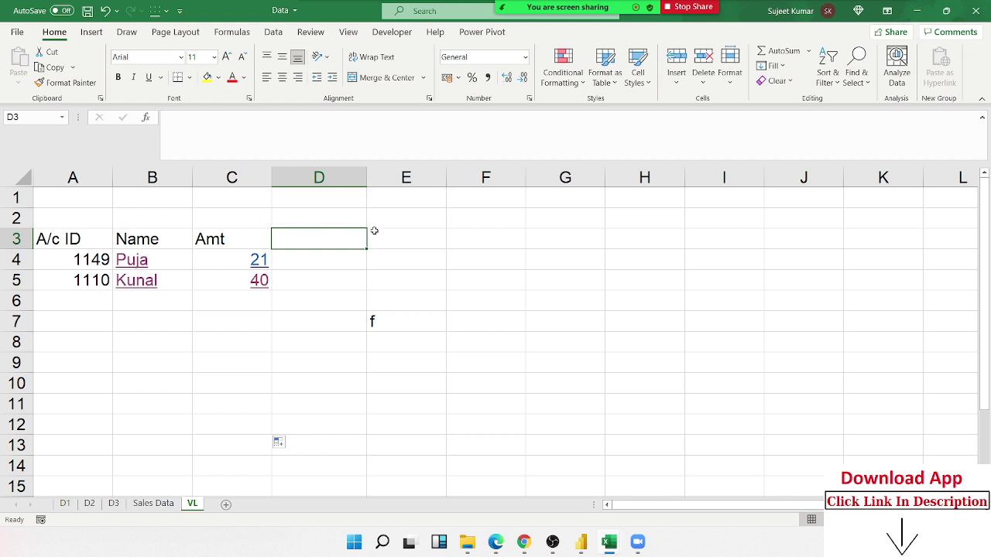
{"action": "left_click", "coordinate": [254, 281]}
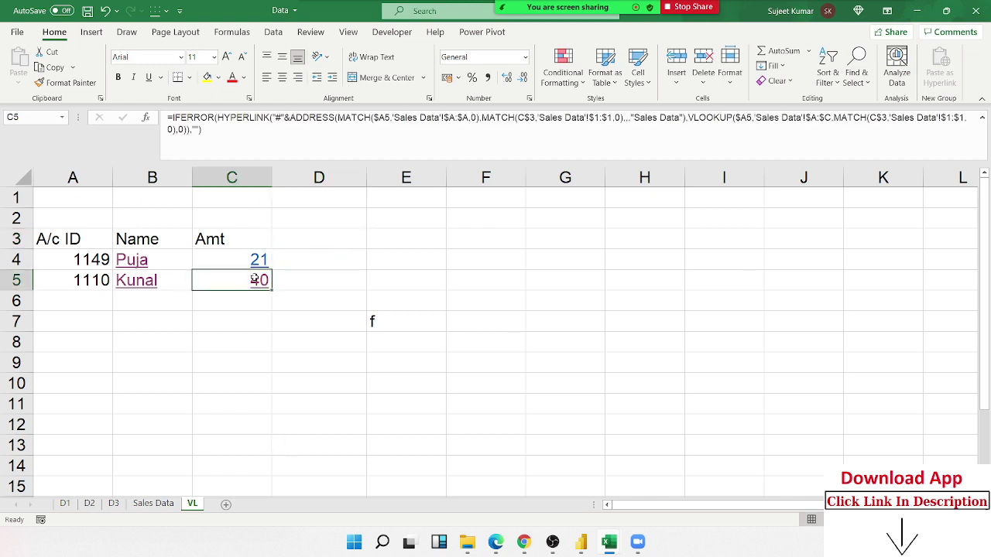
{"action": "scroll", "coordinate": [255, 277], "scroll_direction": "up", "scroll_amount": 4}
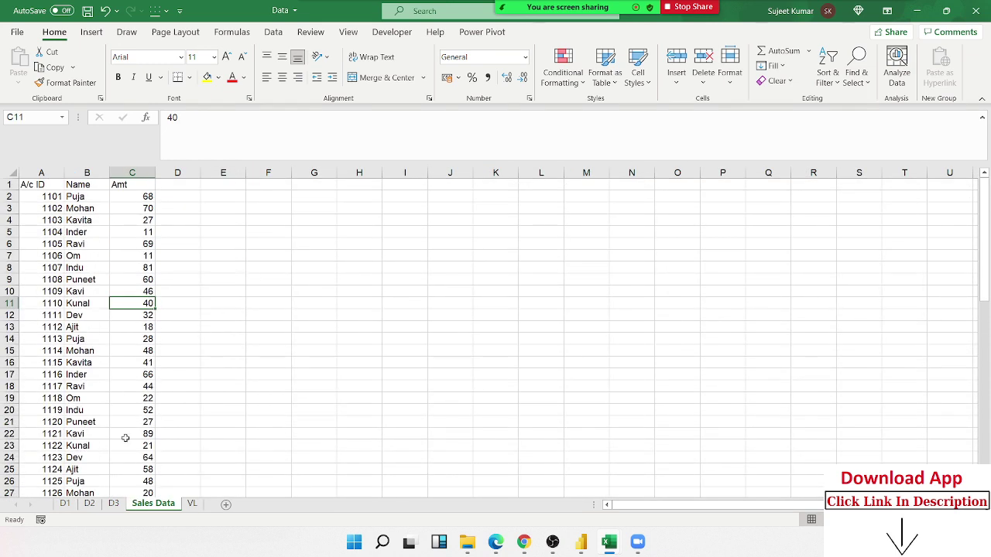
{"action": "left_click", "coordinate": [194, 503]}
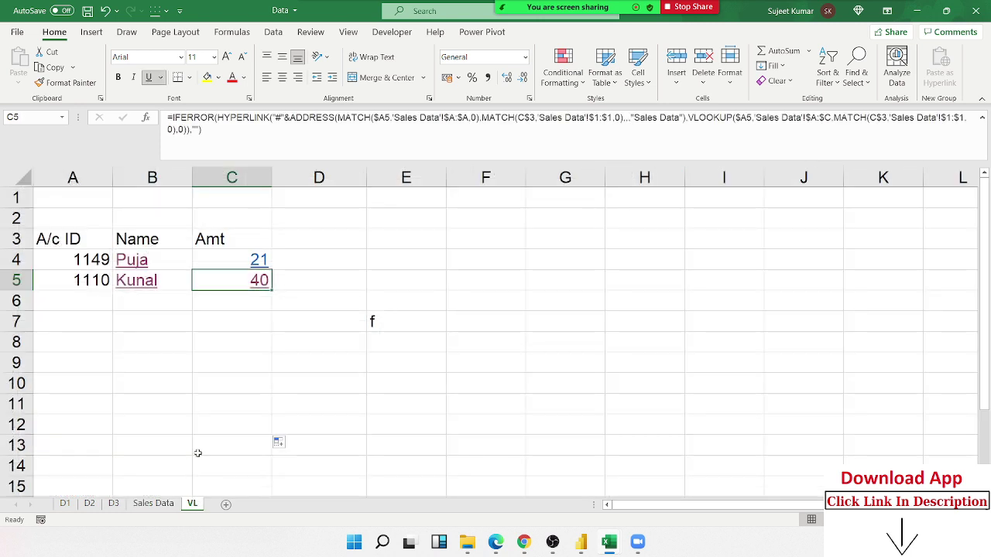